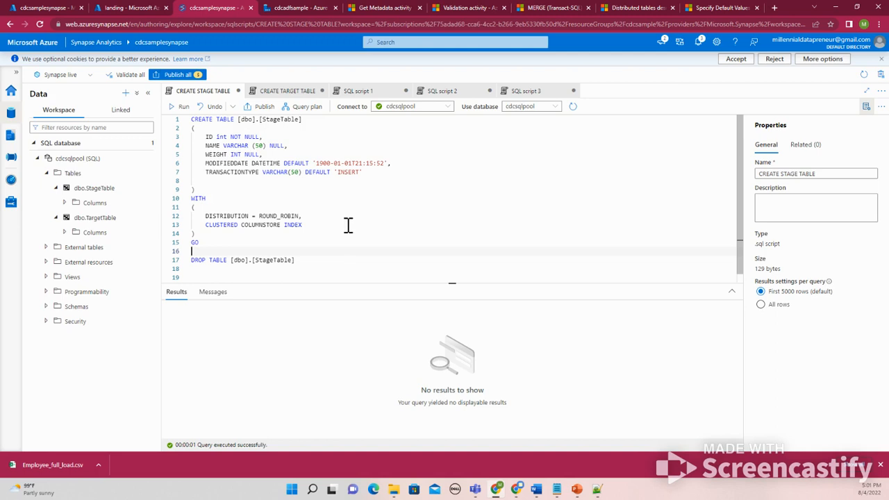
# Examine the MODIFIEDDATE default value and column definitions in the stage table creation script
pyautogui.click(385, 163)
pyautogui.moveTo(314, 162); pyautogui.dragTo(386, 163)
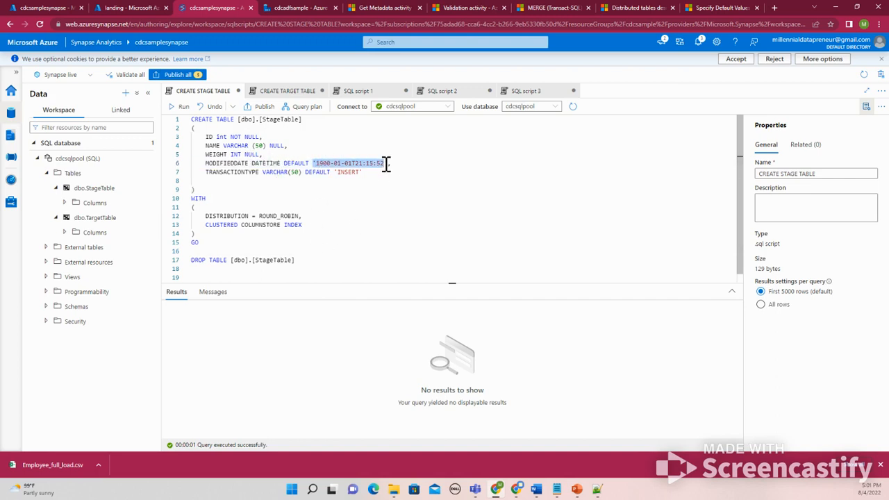
pyautogui.click(386, 162)
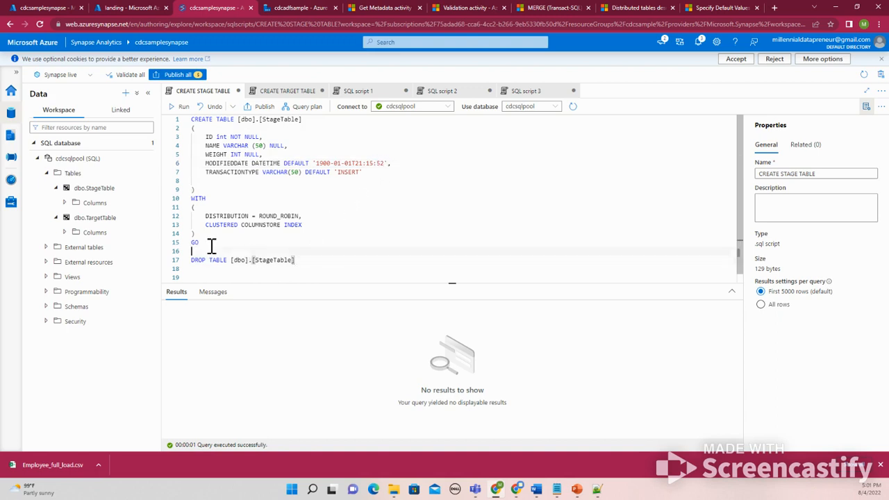
pyautogui.moveTo(210, 245); pyautogui.dragTo(157, 125)
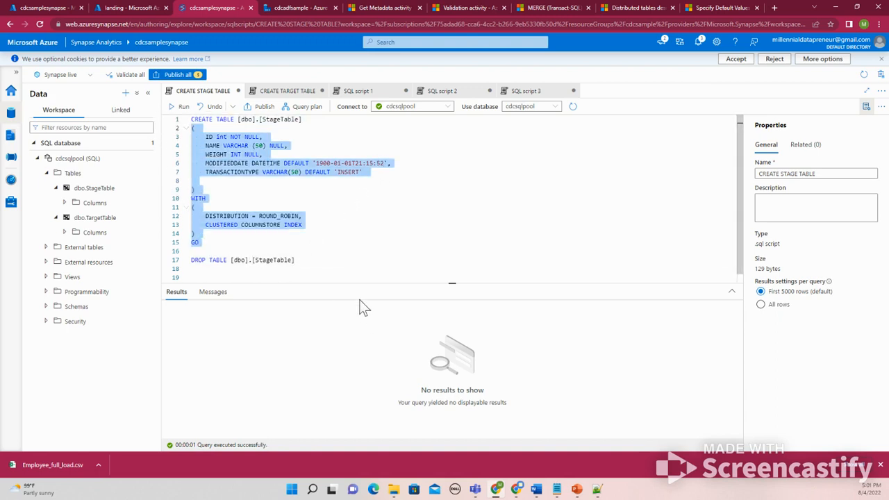
pyautogui.click(326, 260)
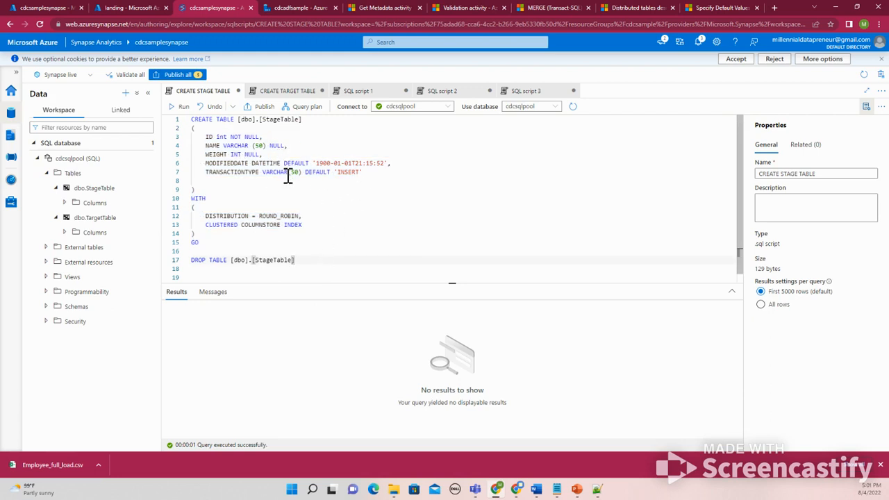
pyautogui.moveTo(313, 162); pyautogui.dragTo(385, 163)
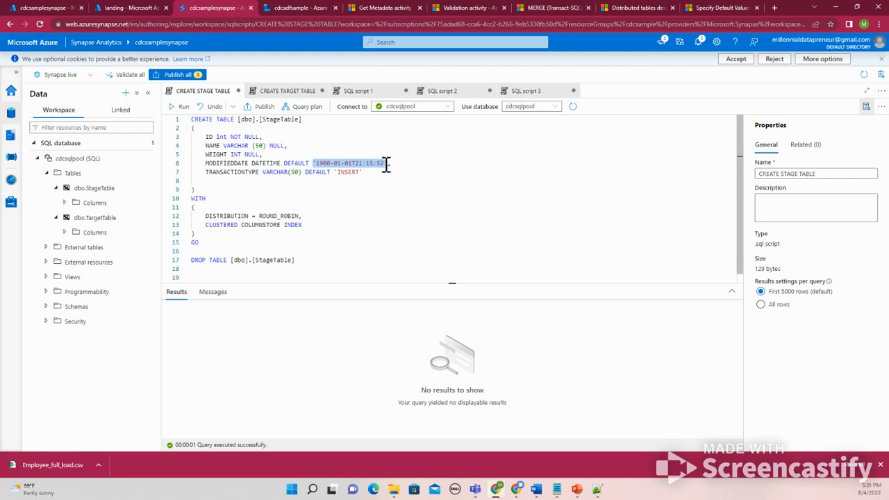
pyautogui.click(319, 191)
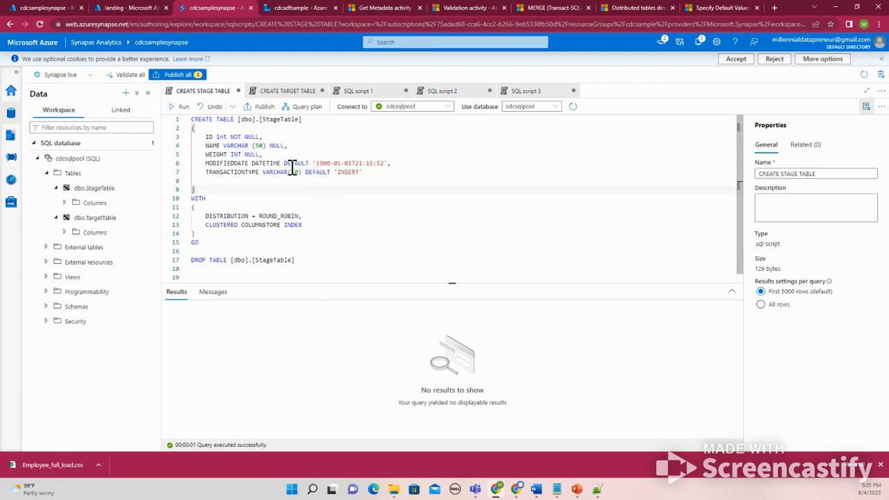
pyautogui.click(314, 164)
pyautogui.moveTo(314, 163); pyautogui.dragTo(383, 163)
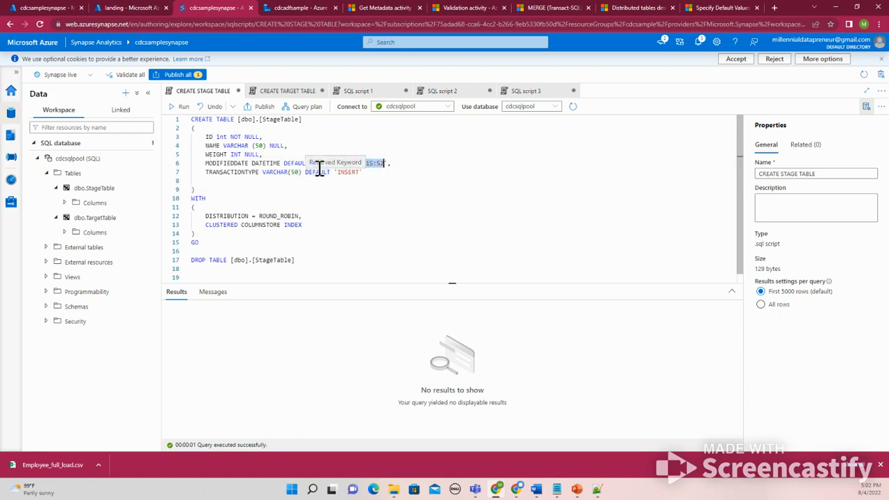
pyautogui.moveTo(205, 164); pyautogui.dragTo(257, 174)
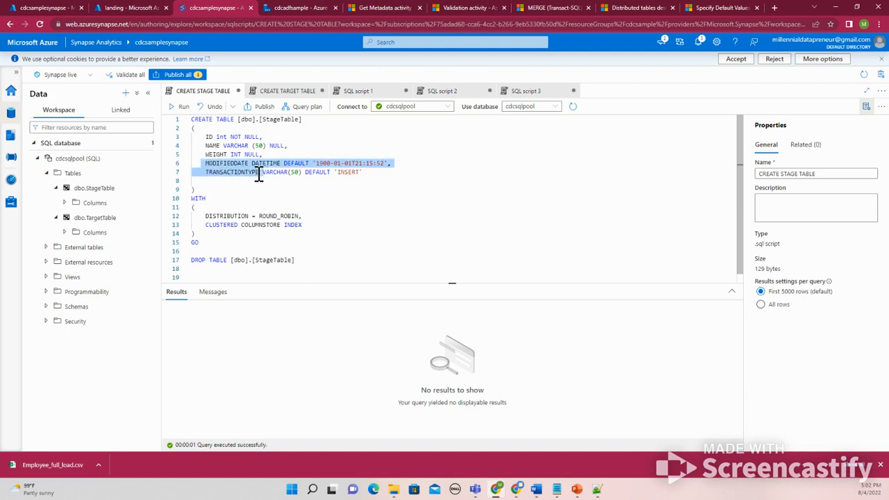
pyautogui.click(258, 173)
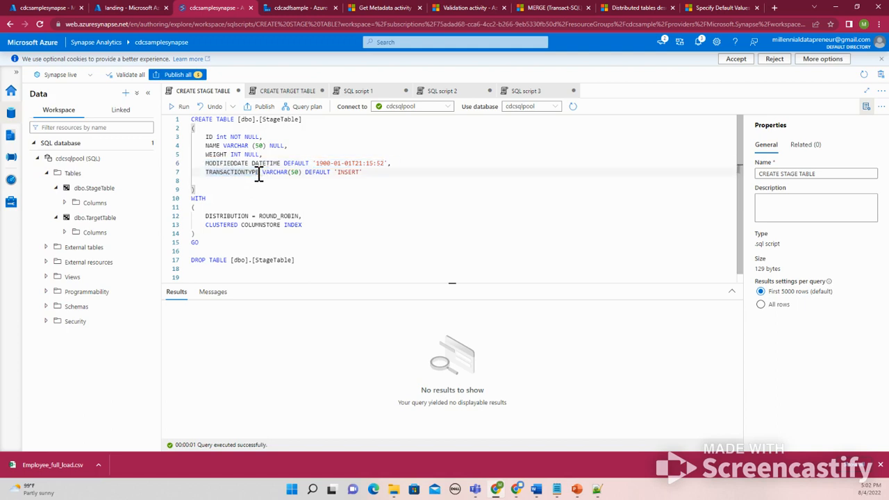
pyautogui.click(206, 163)
pyautogui.click(214, 173)
pyautogui.moveTo(313, 163); pyautogui.dragTo(387, 164)
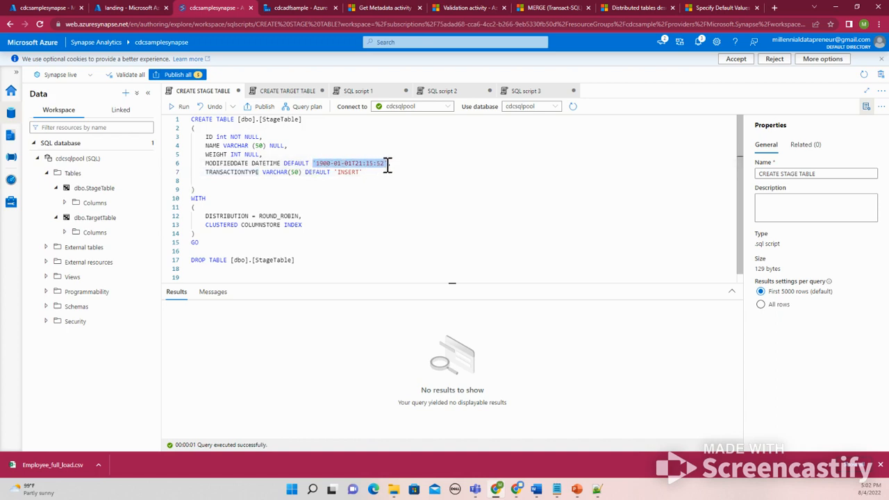
pyautogui.click(343, 165)
pyautogui.moveTo(312, 165); pyautogui.dragTo(395, 165)
pyautogui.moveTo(362, 173); pyautogui.dragTo(331, 174)
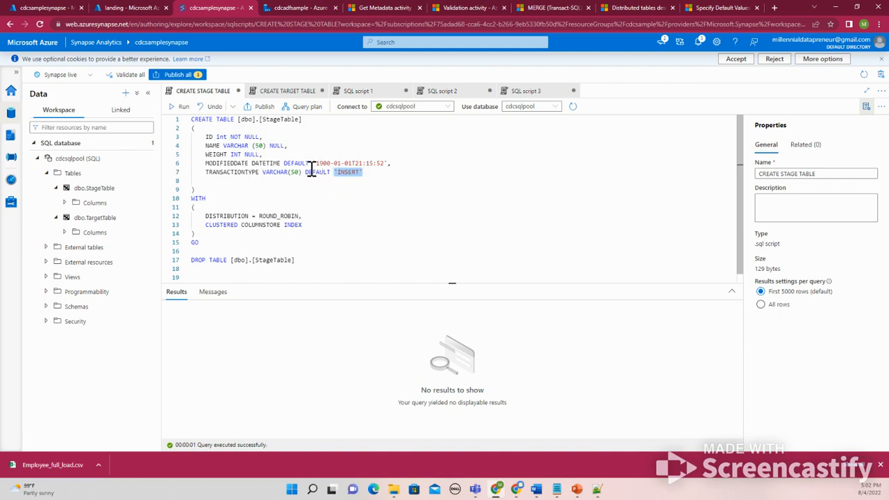
# Select the CREATE TABLE statement for [dbo].[StageTable] and run it
pyautogui.moveTo(309, 260); pyautogui.dragTo(161, 123)
pyautogui.click(175, 108)
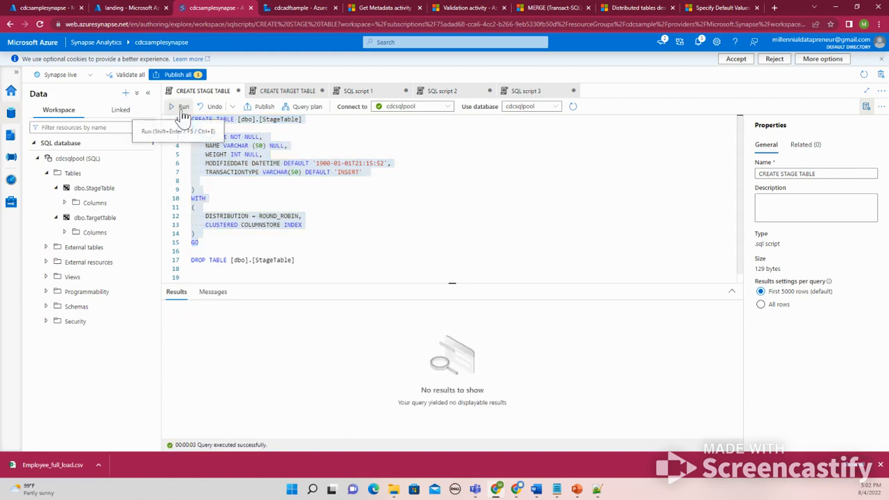
pyautogui.click(178, 107)
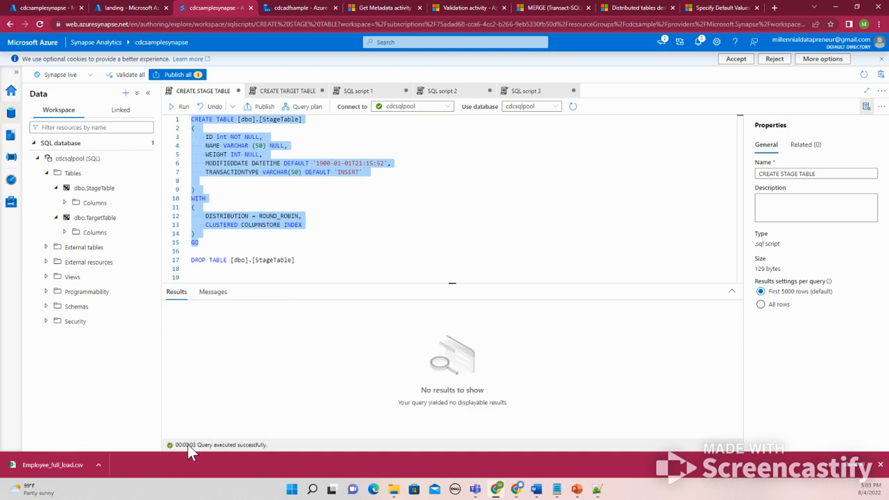
# Comment out the DROP TABLE [dbo].[StageTable] line with --
pyautogui.click(302, 262)
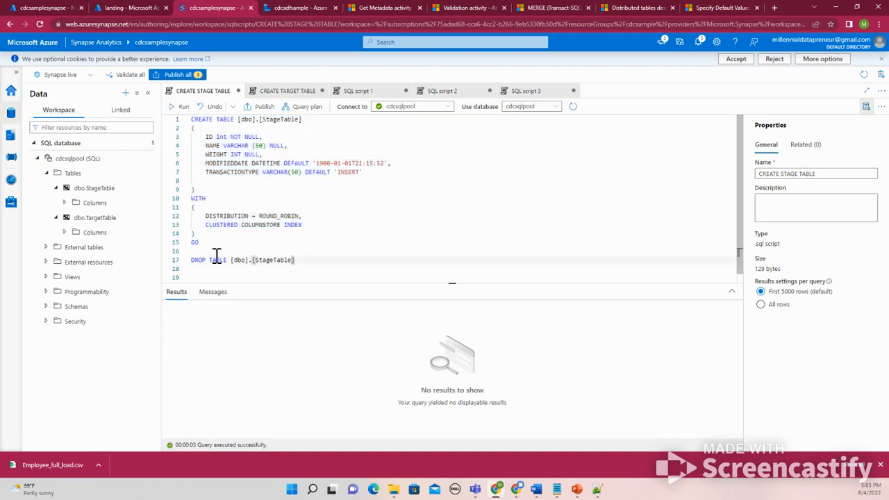
pyautogui.click(192, 261)
pyautogui.write('--')
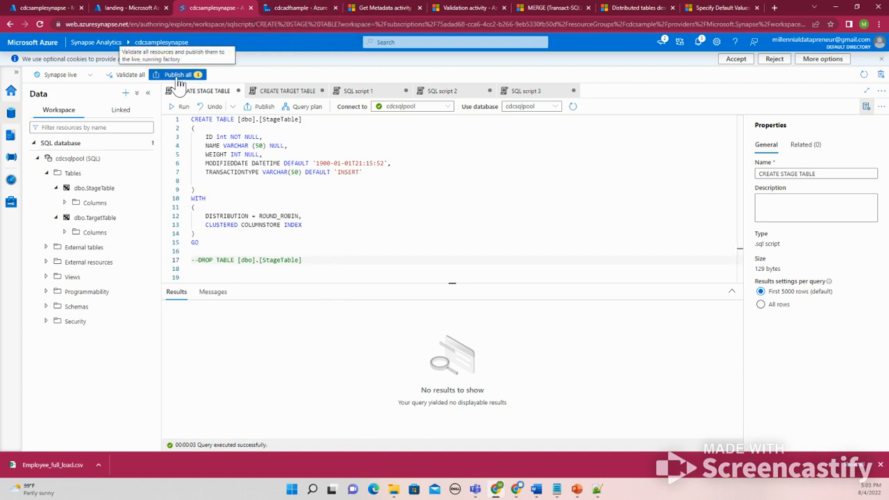
# Review the target table, select and MERGE scripts in the other open script tabs
pyautogui.click(292, 97)
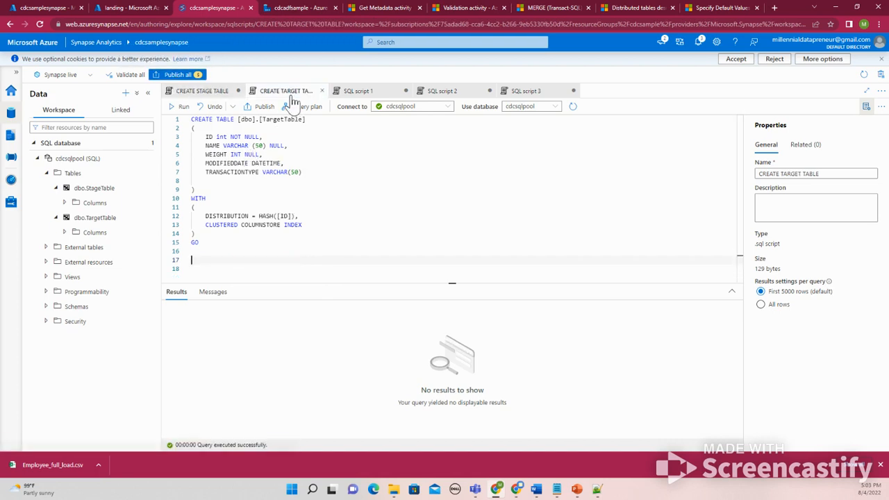
pyautogui.click(373, 97)
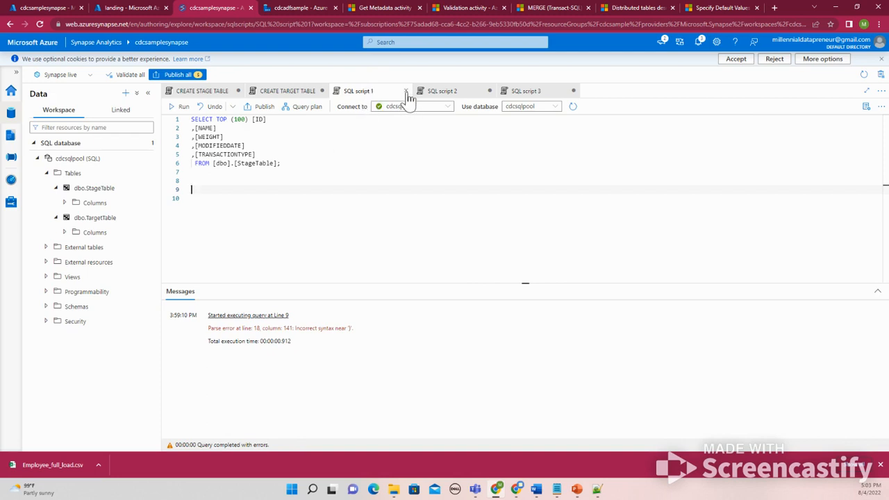
pyautogui.click(435, 93)
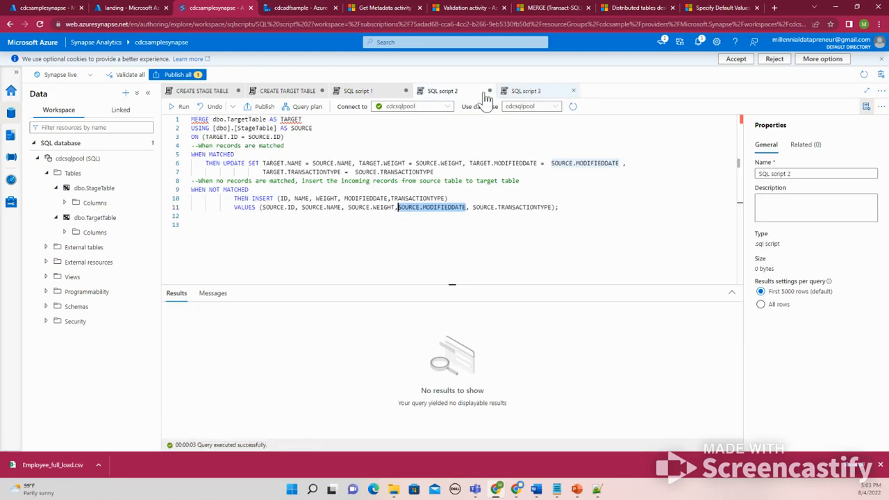
pyautogui.click(383, 95)
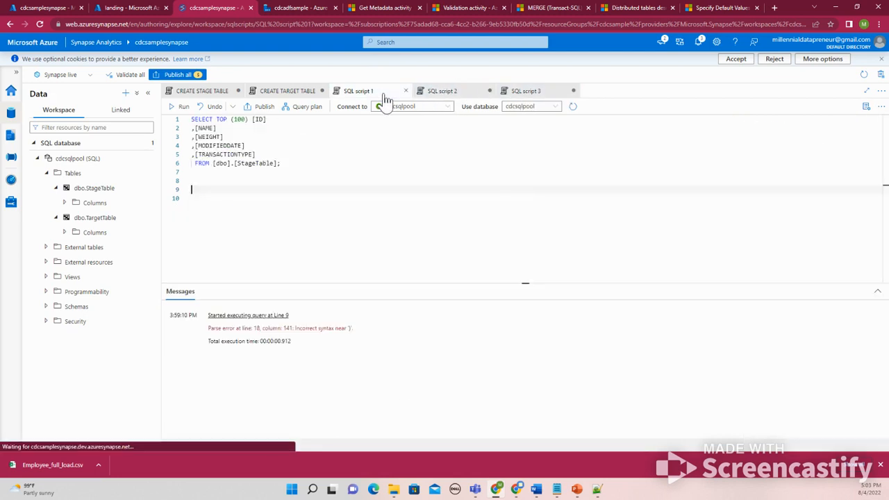
pyautogui.click(197, 90)
# Switch to the Data Factory tab and review the Copy data1 activity's source and sink settings
pyautogui.click(295, 14)
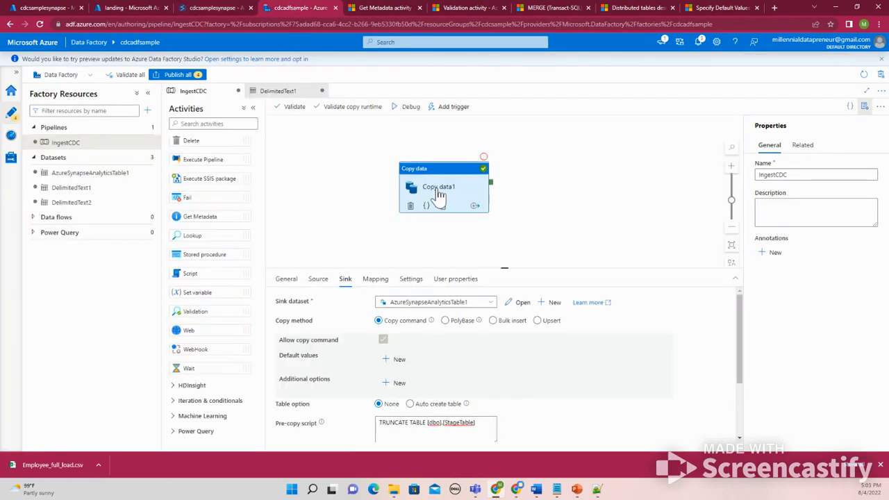
pyautogui.click(320, 284)
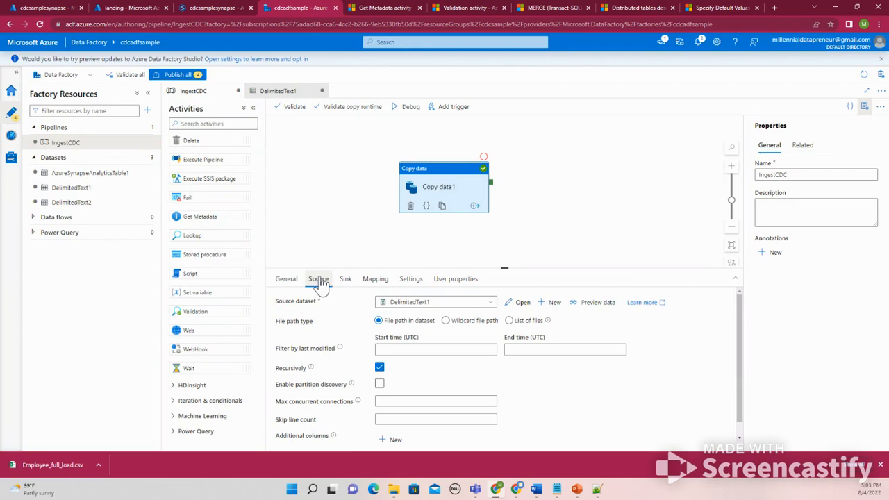
pyautogui.click(345, 280)
pyautogui.click(318, 280)
pyautogui.click(345, 280)
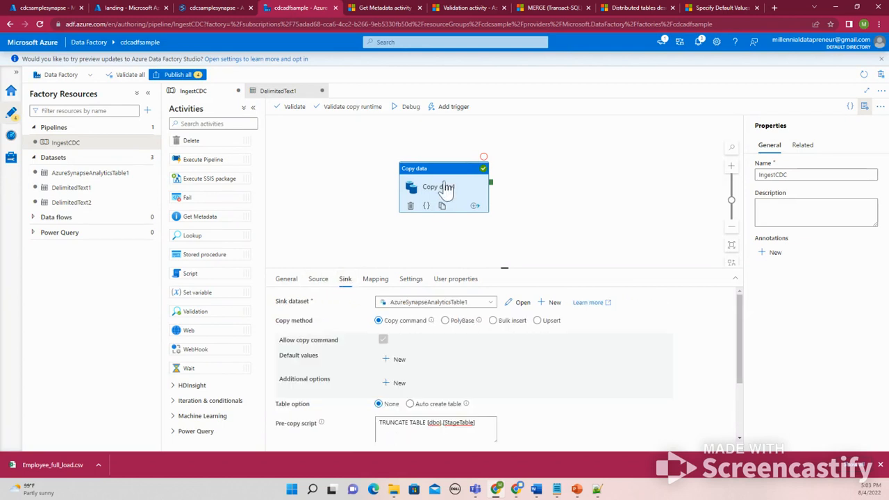
# Review the target table query and the MERGE script, switching between the Synapse and Data Factory tabs
pyautogui.click(214, 6)
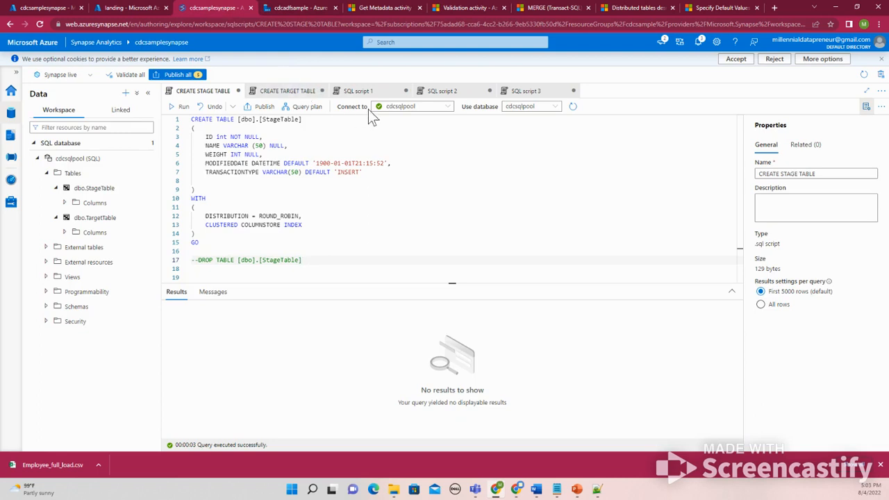
pyautogui.click(516, 93)
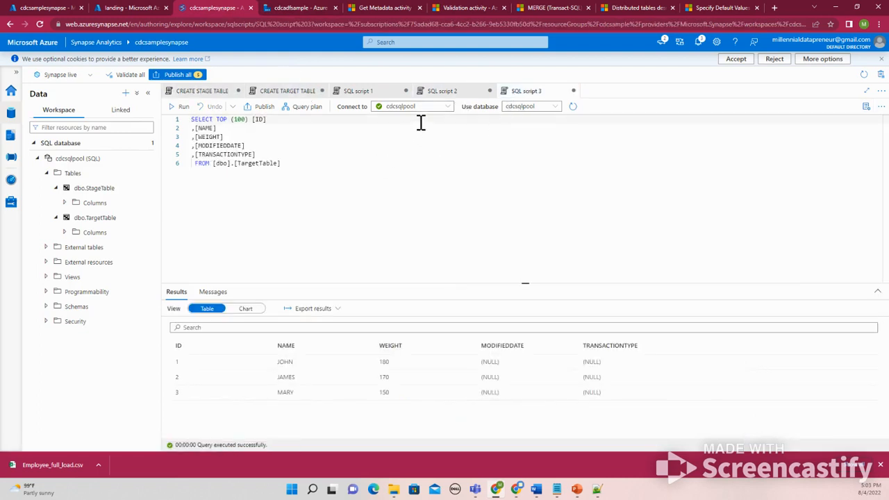
pyautogui.click(450, 95)
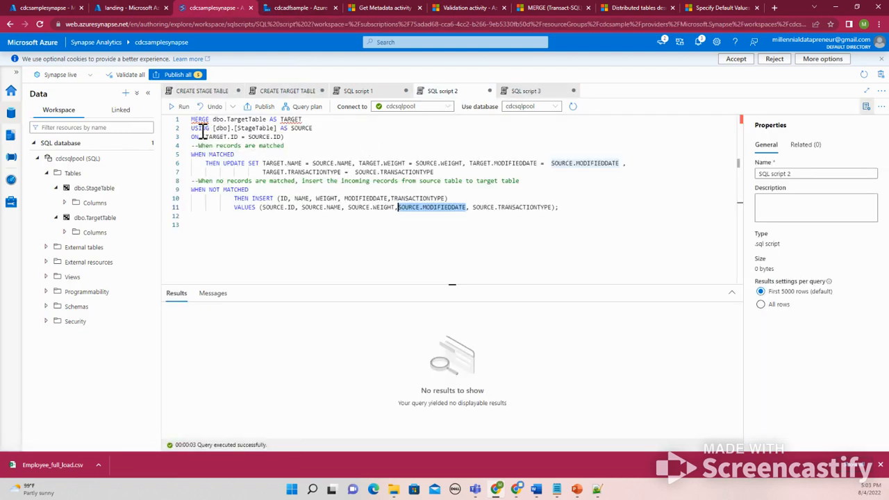
pyautogui.moveTo(561, 207); pyautogui.dragTo(173, 122)
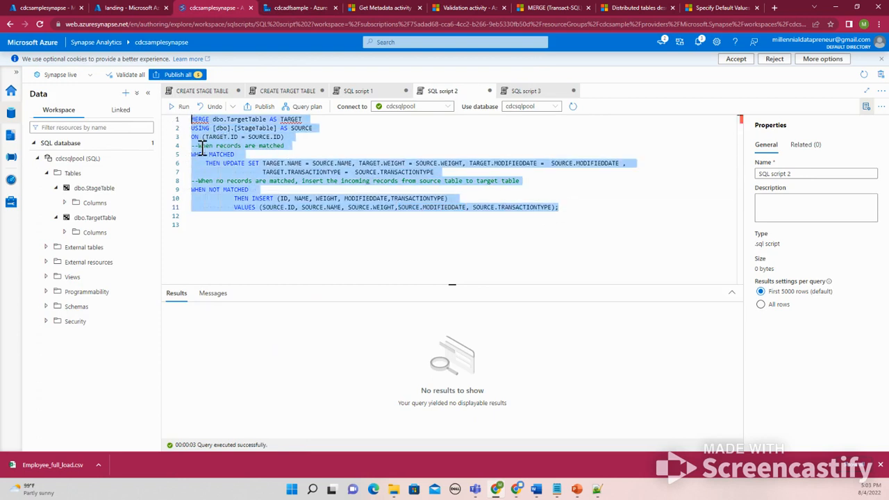
pyautogui.click(194, 119)
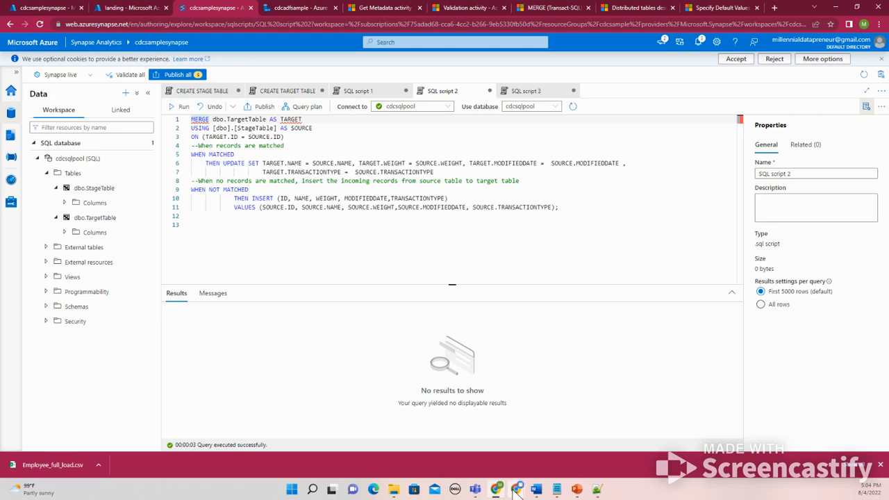
pyautogui.click(308, 8)
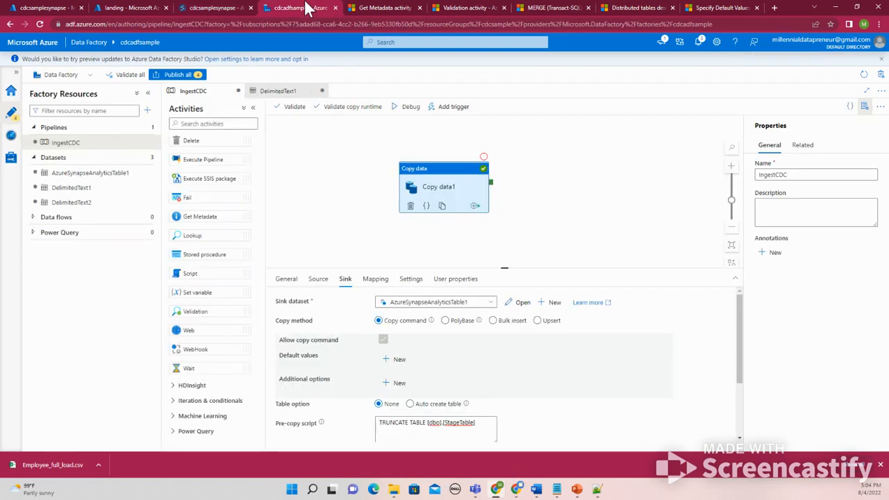
pyautogui.click(231, 8)
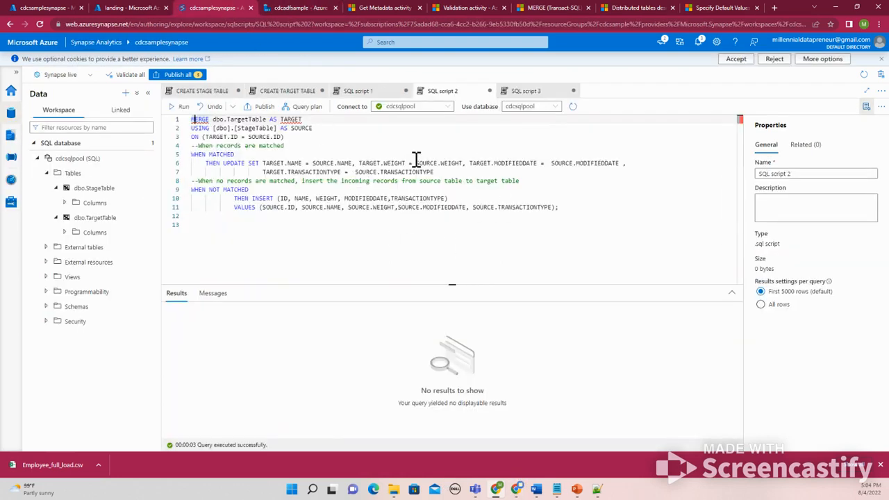
pyautogui.click(308, 8)
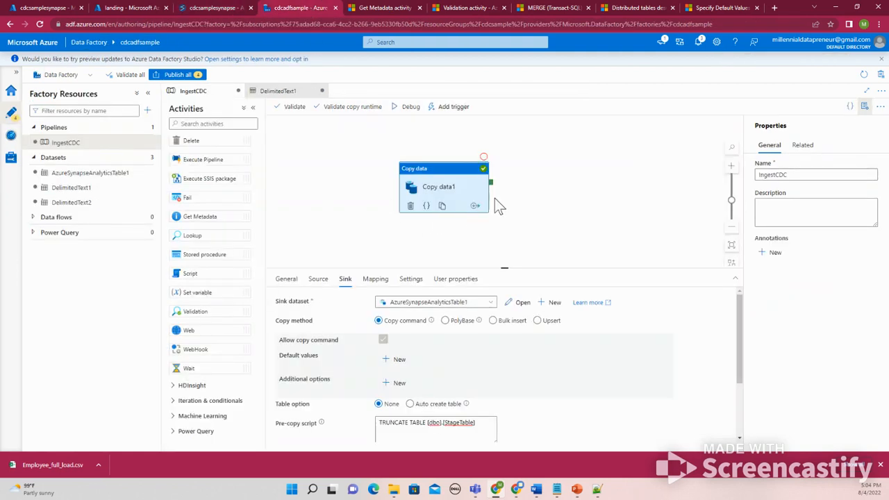
# Add a Script activity to the pipeline and connect Copy data1's success output to it
pyautogui.moveTo(206, 273); pyautogui.dragTo(549, 191)
pyautogui.moveTo(490, 184); pyautogui.dragTo(541, 192)
pyautogui.click(542, 192)
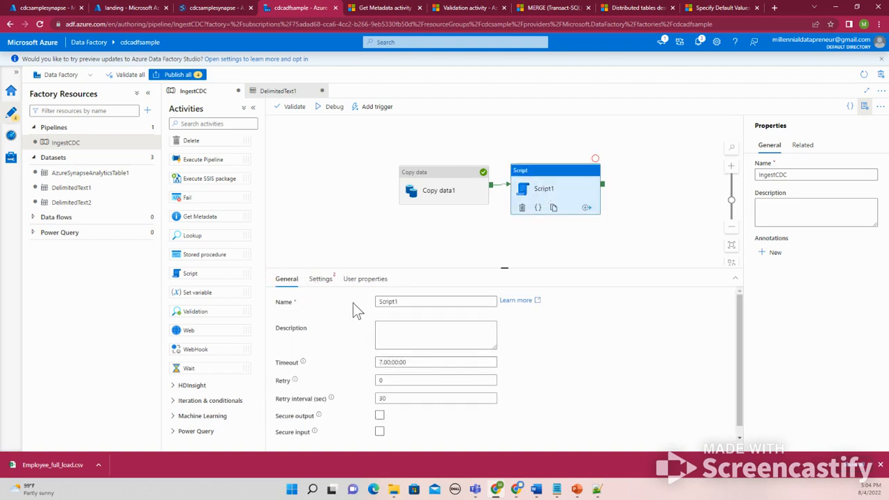
# Set the Script activity's linked service to AzureSynapseAnalytics1
pyautogui.click(320, 279)
pyautogui.click(414, 303)
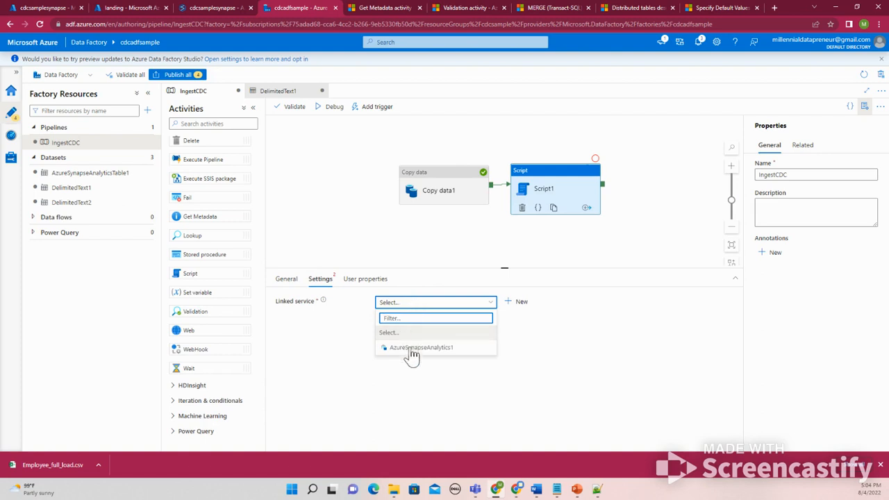
pyautogui.click(414, 347)
pyautogui.click(402, 350)
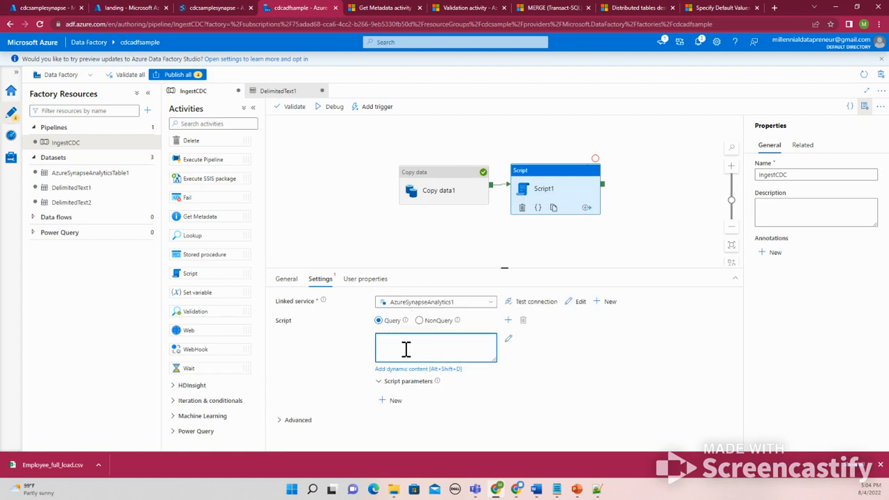
# Set the script type to NonQuery and place the cursor in the script text box
pyautogui.moveTo(407, 326)
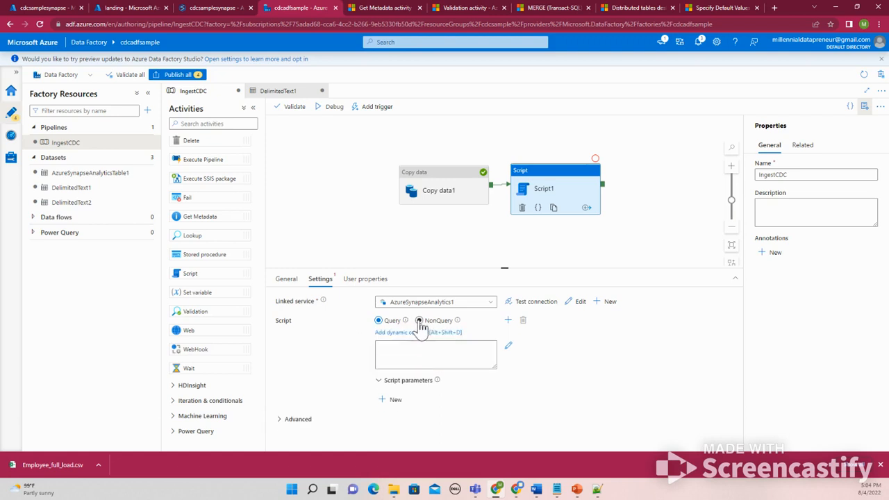
pyautogui.click(420, 322)
pyautogui.moveTo(458, 322)
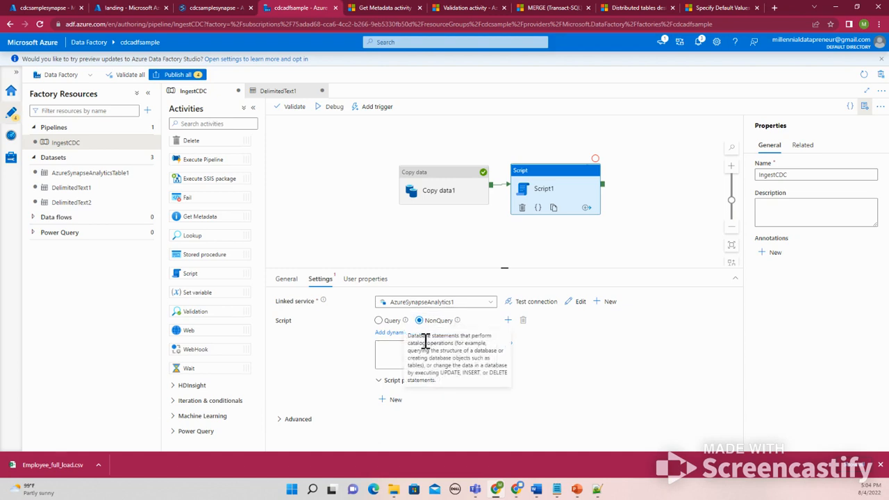
pyautogui.click(395, 354)
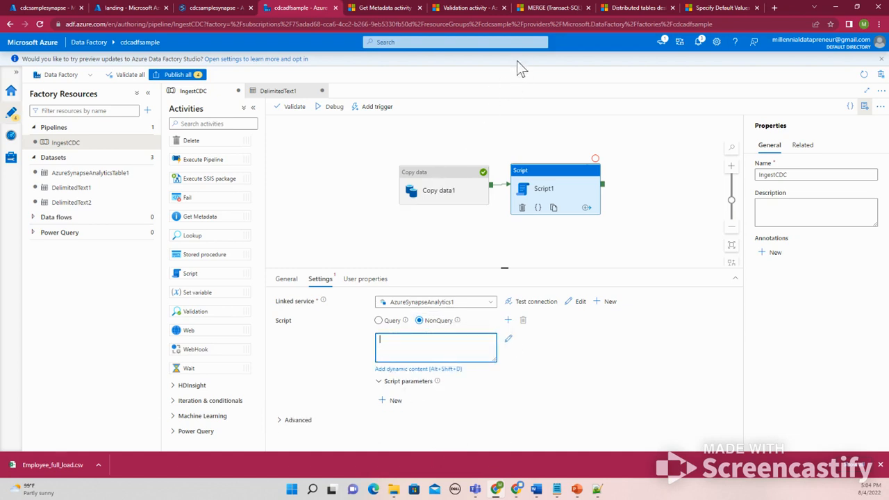
# Paste the MERGE script from the Synapse SQL script into the Script activity's script box and test the linked service connection
pyautogui.click(517, 490)
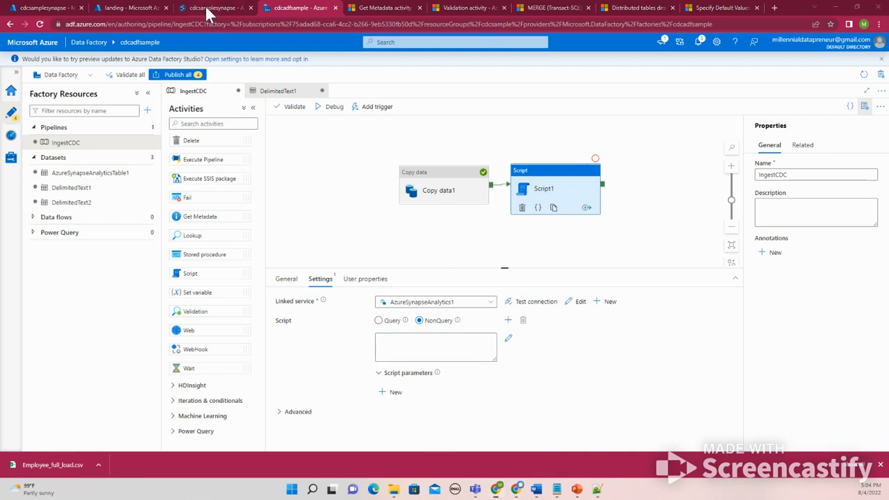
pyautogui.click(209, 7)
pyautogui.moveTo(574, 208); pyautogui.dragTo(192, 119)
pyautogui.rightClick(209, 133)
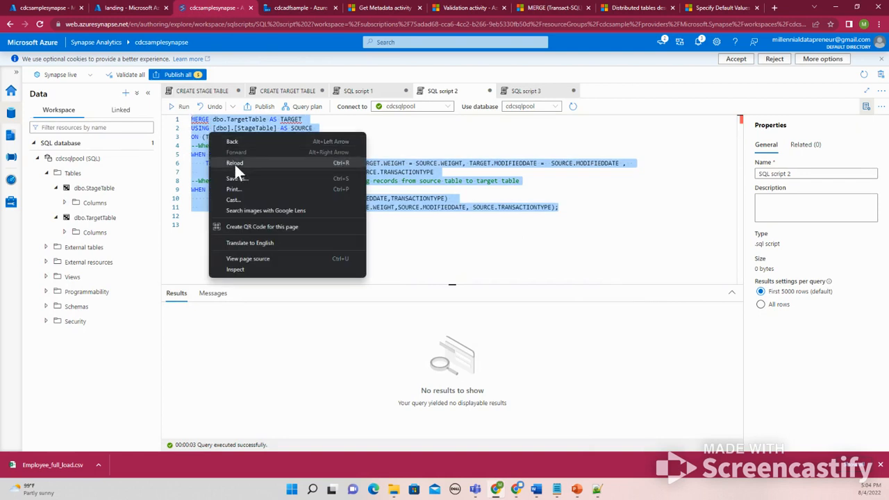
pyautogui.click(196, 152)
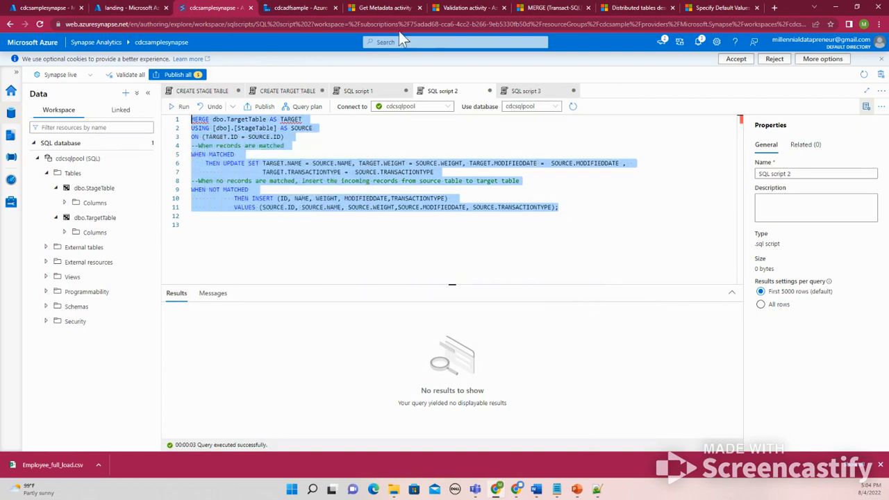
pyautogui.click(294, 8)
pyautogui.click(426, 346)
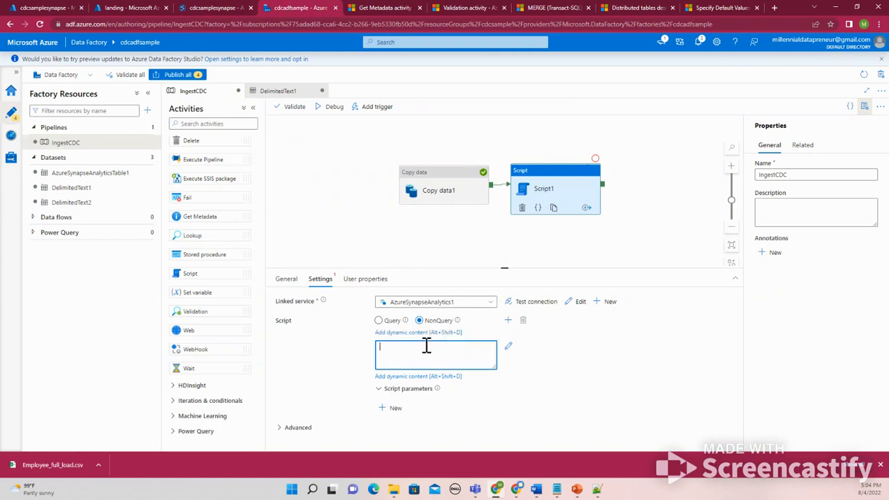
pyautogui.hotkey('ctrl', 'v')
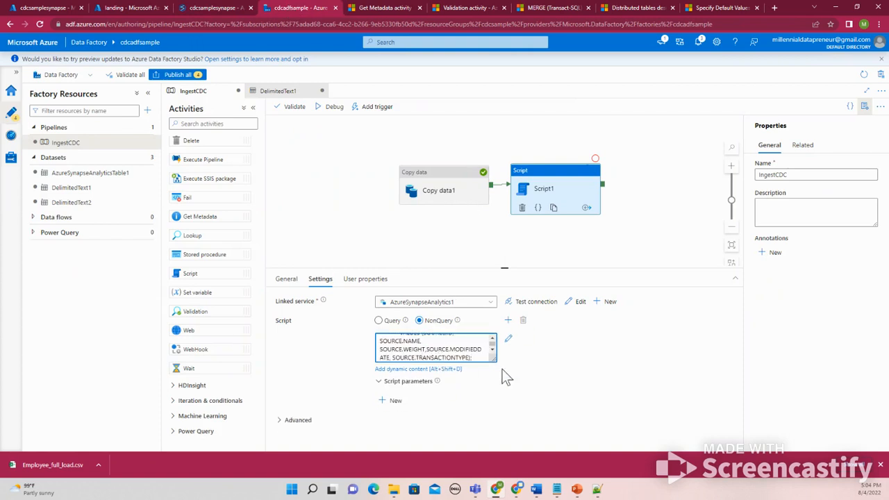
pyautogui.click(528, 310)
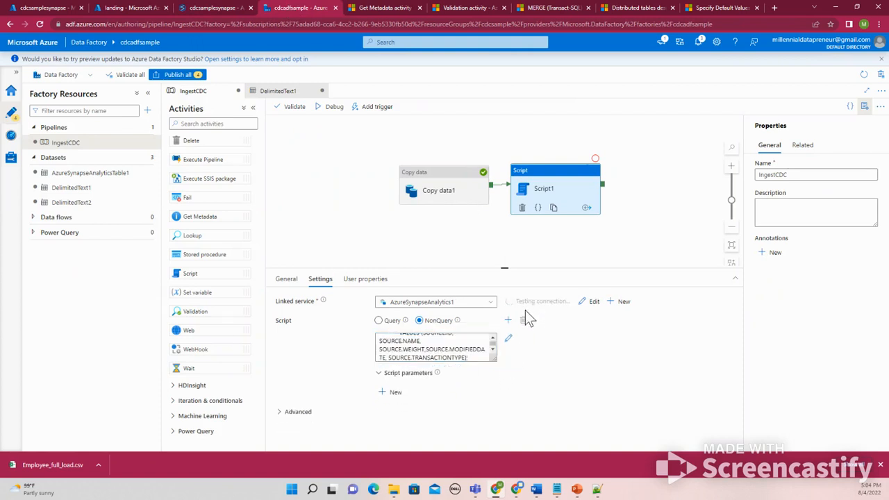
# Rename the Script activity to Merge Script
pyautogui.click(284, 279)
pyautogui.click(420, 188)
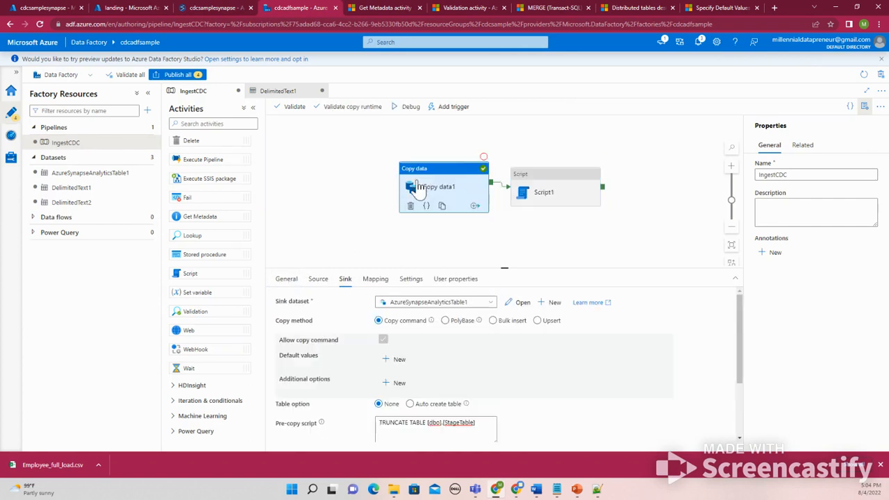
pyautogui.click(540, 190)
pyautogui.moveTo(408, 303); pyautogui.dragTo(354, 313)
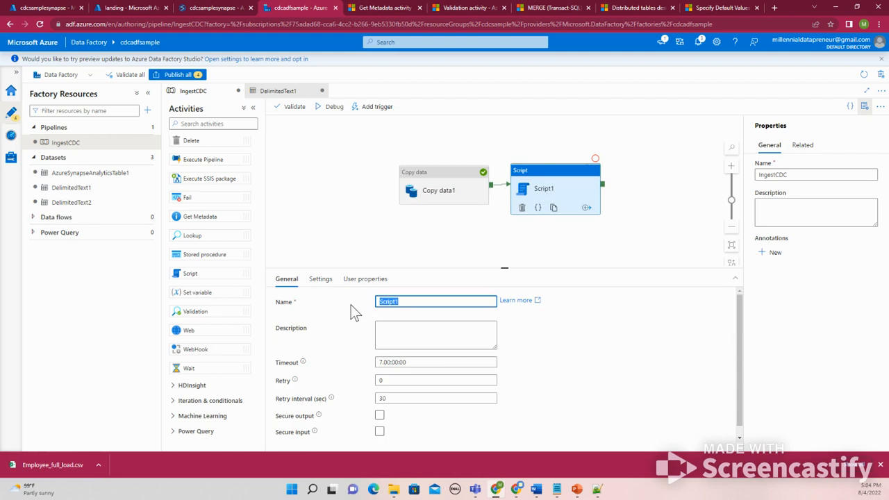
pyautogui.write('mERGE')
pyautogui.press('BackSpace')
pyautogui.press('BackSpace')
pyautogui.press('BackSpace')
pyautogui.press('BackSpace')
pyautogui.press('BackSpace')
pyautogui.press('BackSpace')
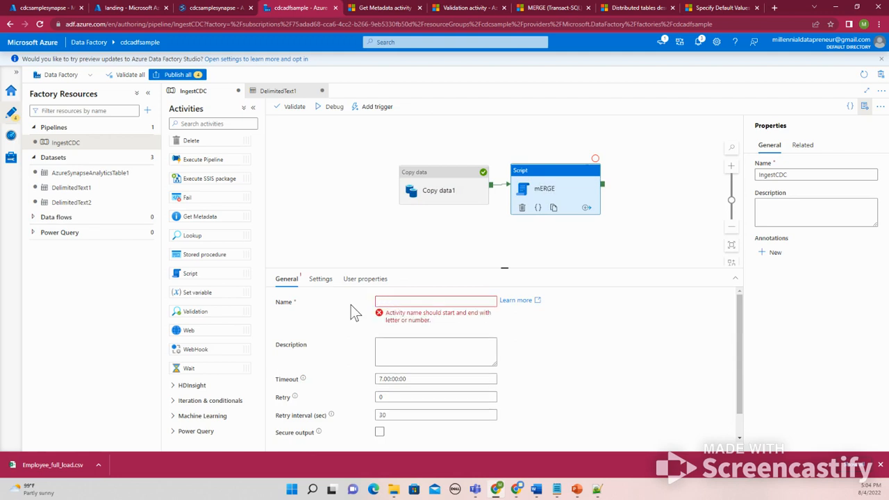
pyautogui.write('Merge Statment')
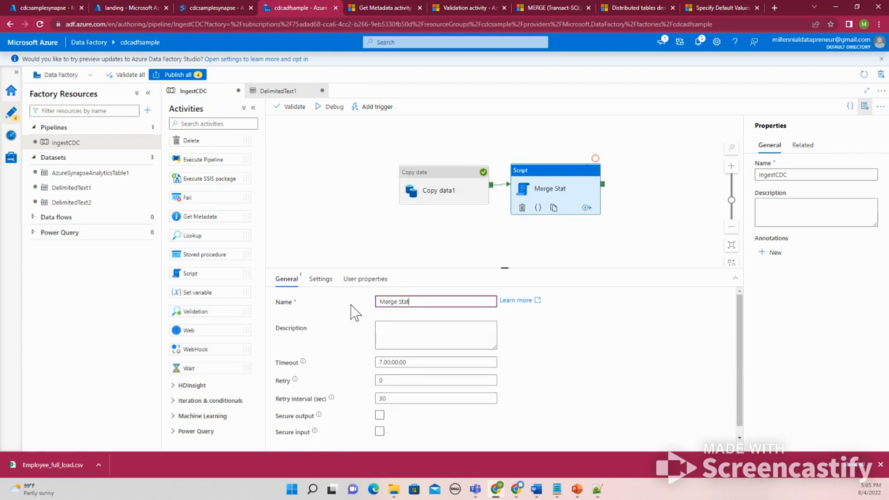
pyautogui.press('BackSpace')
pyautogui.press('BackSpace')
pyautogui.press('BackSpace')
pyautogui.press('BackSpace')
pyautogui.press('BackSpace')
pyautogui.press('BackSpace')
pyautogui.press('BackSpace')
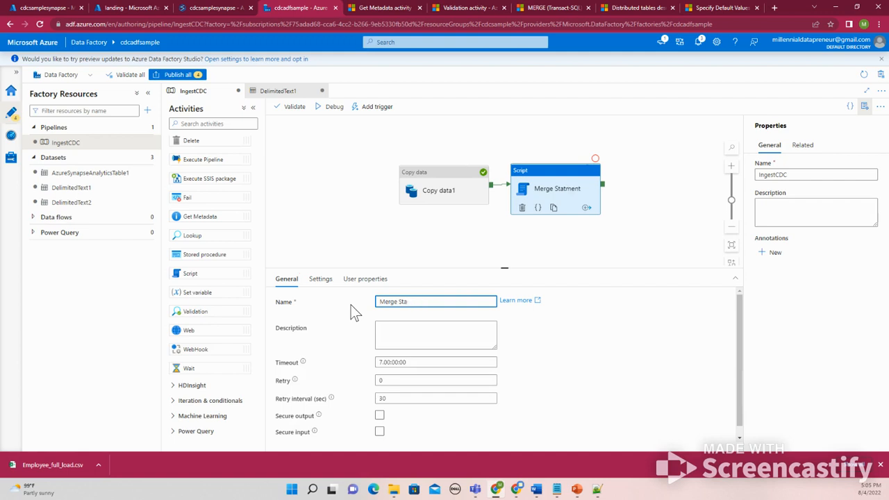
pyautogui.write('sc')
pyautogui.press('BackSpace')
pyautogui.press('BackSpace')
pyautogui.write('cript')
pyautogui.click(340, 212)
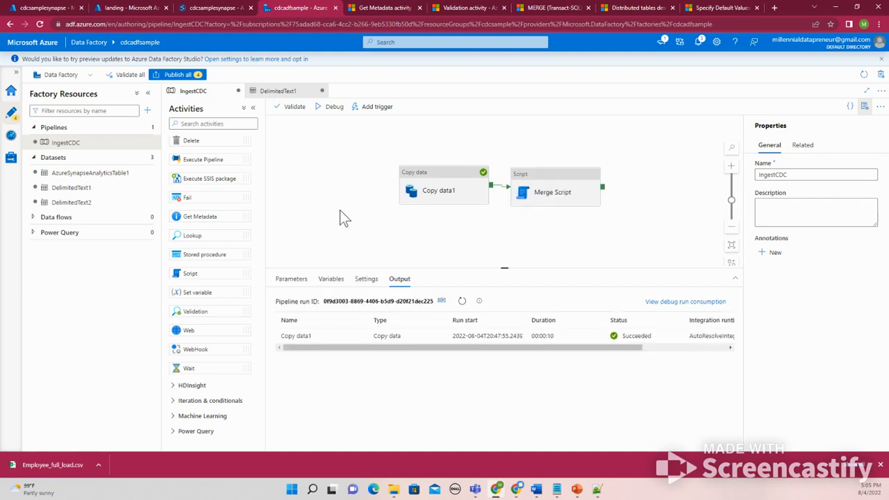
# Start a debug run of the pipeline and run the TargetTable select query in SQL script 3
pyautogui.click(329, 109)
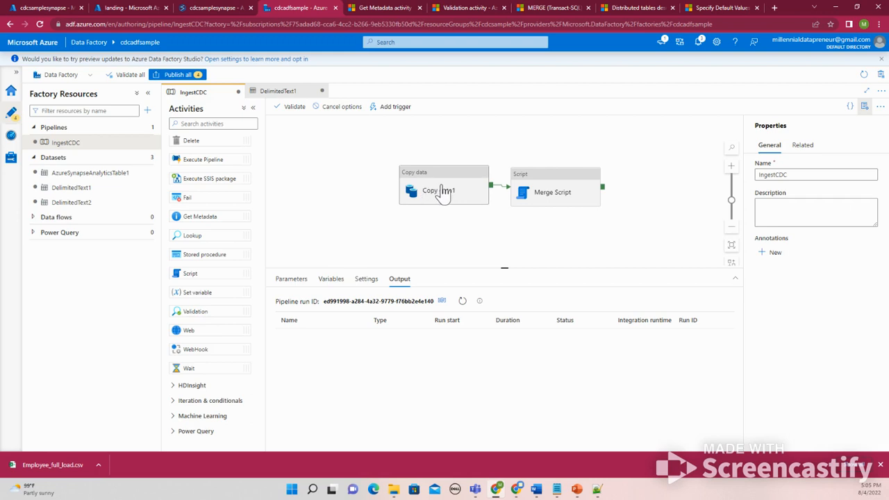
pyautogui.click(208, 8)
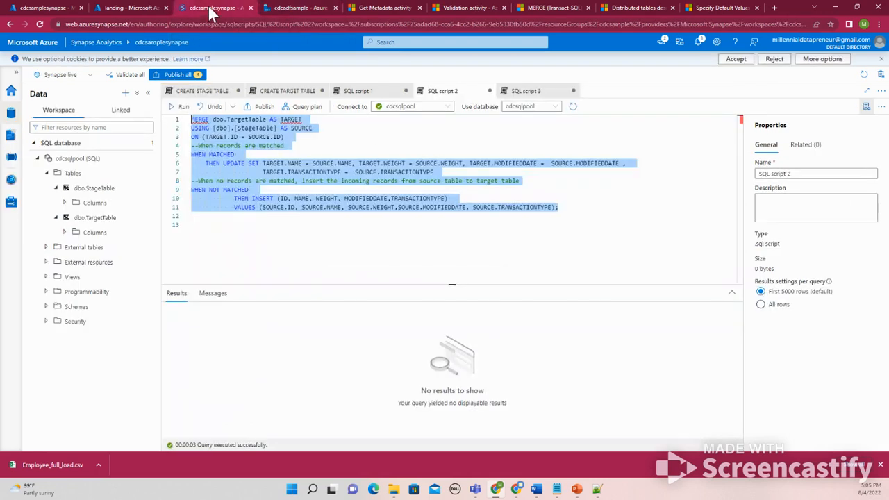
pyautogui.click(357, 91)
pyautogui.moveTo(289, 171); pyautogui.dragTo(275, 164)
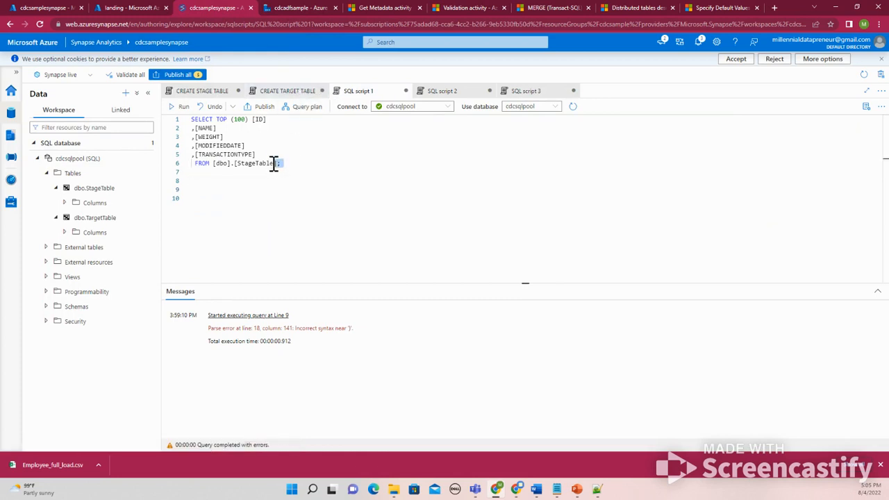
pyautogui.click(433, 94)
pyautogui.click(521, 91)
pyautogui.moveTo(285, 164); pyautogui.dragTo(159, 112)
pyautogui.click(174, 107)
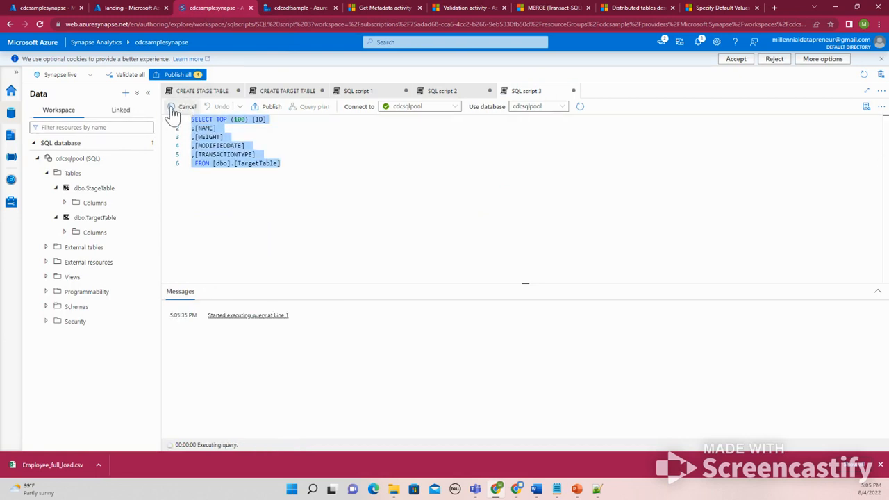
# Add a truncate table [dbo].[TargetTable] statement below the select query in SQL script 3 and run it
pyautogui.click(288, 169)
pyautogui.press('Return')
pyautogui.press('Return')
pyautogui.write('c')
pyautogui.write('runcate')
pyautogui.write(' table')
pyautogui.moveTo(284, 166); pyautogui.dragTo(214, 167)
pyautogui.hotkey('ctrl', 'c')
pyautogui.click(266, 179)
pyautogui.hotkey('ctrl', 'v')
pyautogui.click(294, 169)
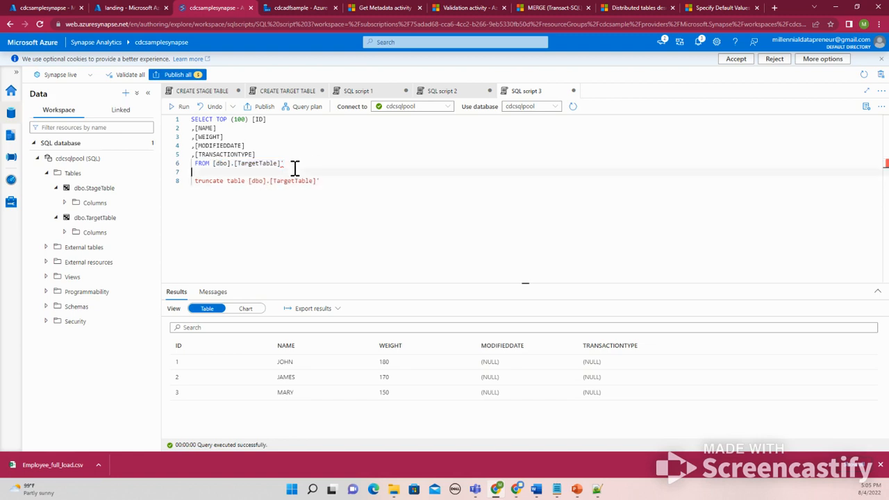
pyautogui.press('BackSpace')
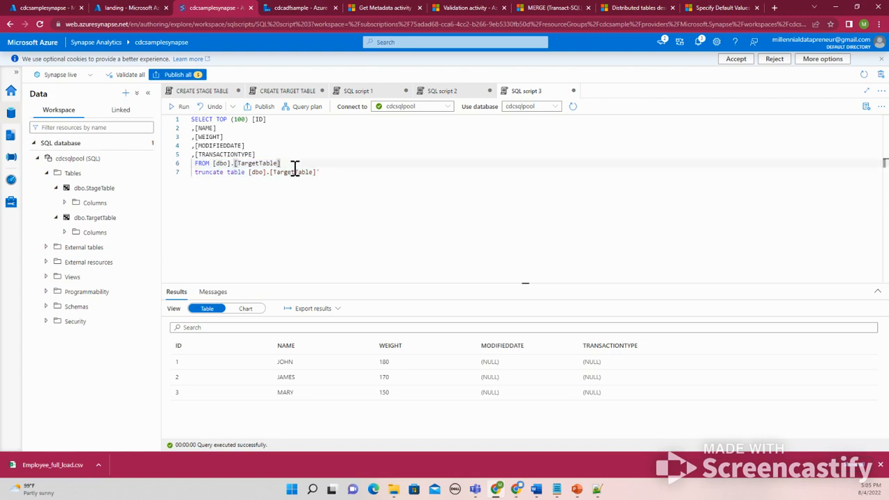
pyautogui.click(359, 173)
pyautogui.write(';')
pyautogui.press('BackSpace')
pyautogui.moveTo(329, 175); pyautogui.dragTo(191, 175)
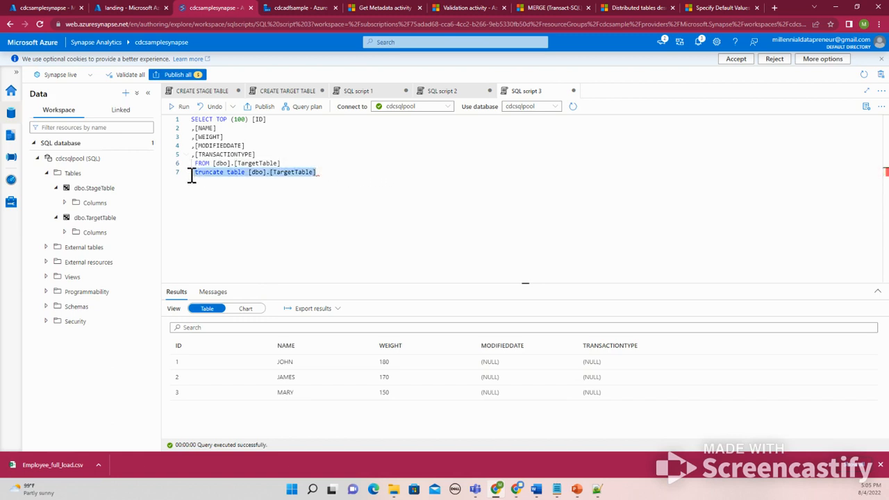
pyautogui.click(182, 106)
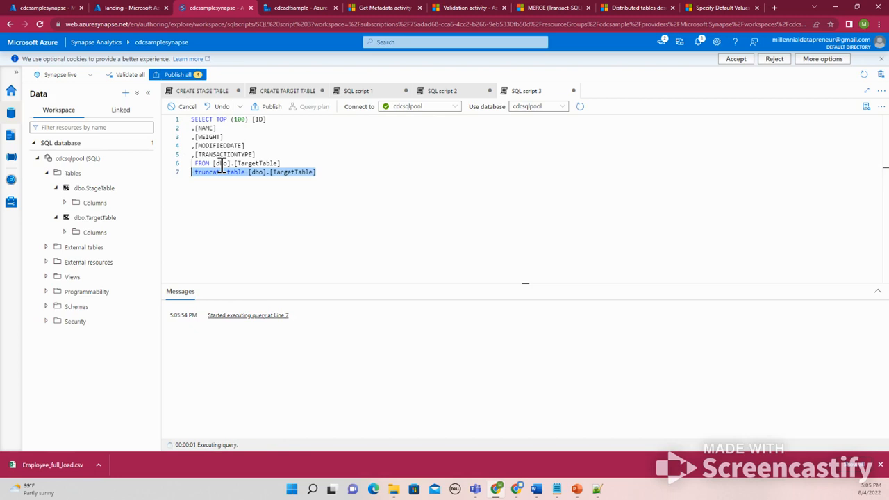
# Rerun the truncate statement and then the TargetTable select query in SQL script 3
pyautogui.click(295, 7)
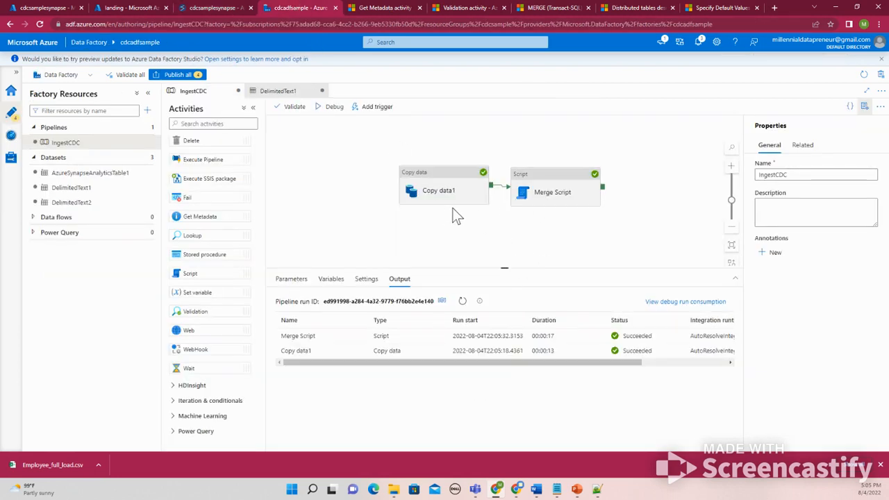
pyautogui.click(219, 9)
pyautogui.moveTo(346, 179); pyautogui.dragTo(184, 171)
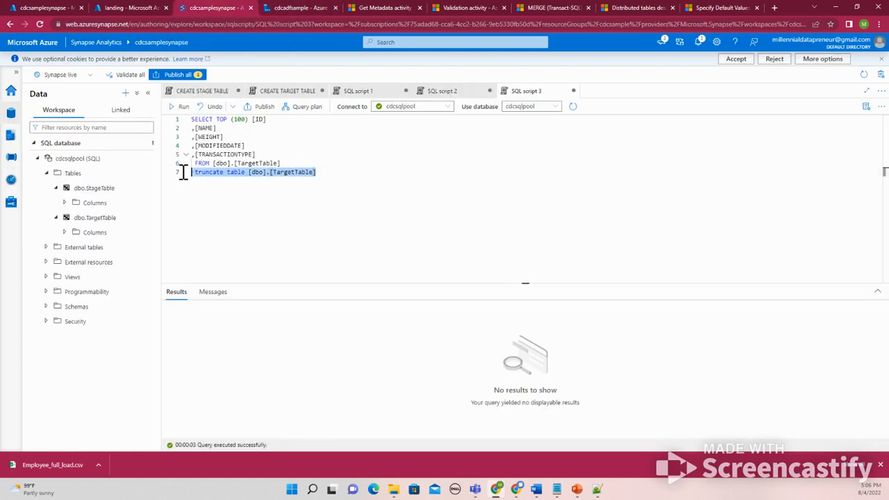
pyautogui.click(182, 107)
pyautogui.moveTo(286, 165); pyautogui.dragTo(184, 119)
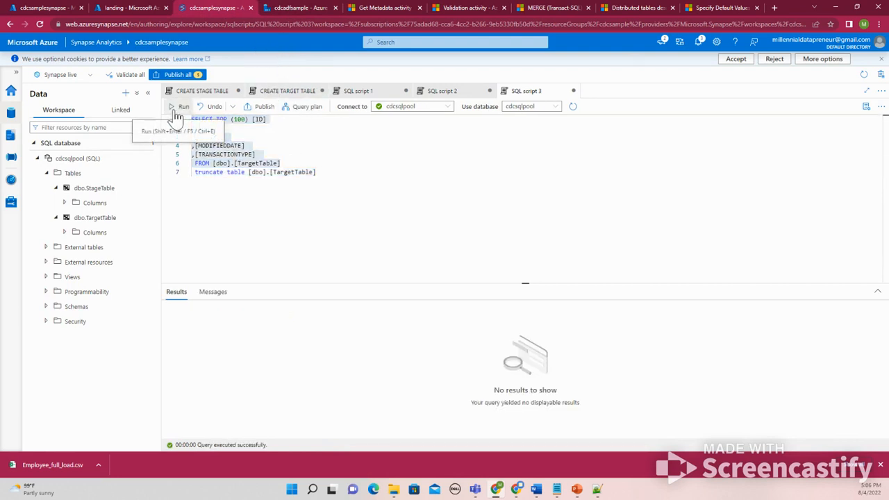
pyautogui.click(182, 106)
# Debug the pipeline again and check the Copy data1 and Merge Script run output
pyautogui.click(290, 12)
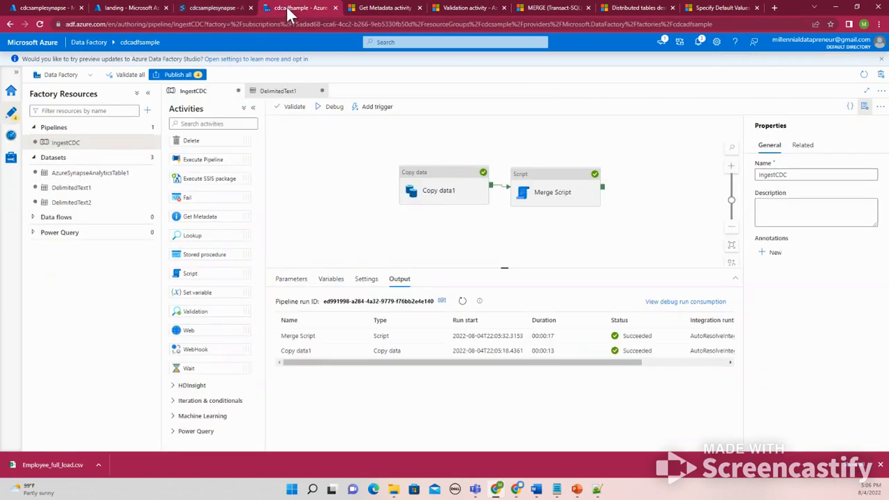
pyautogui.click(332, 111)
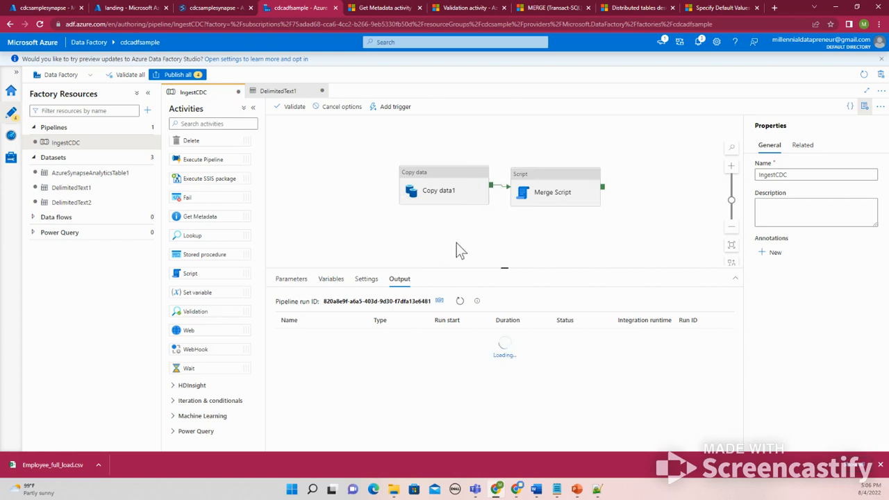
pyautogui.click(460, 301)
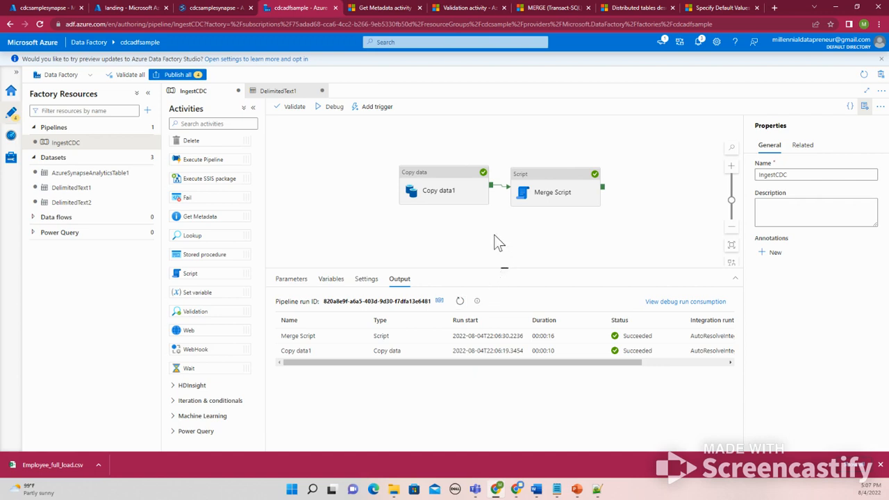
pyautogui.click(539, 193)
pyautogui.click(463, 194)
pyautogui.click(536, 197)
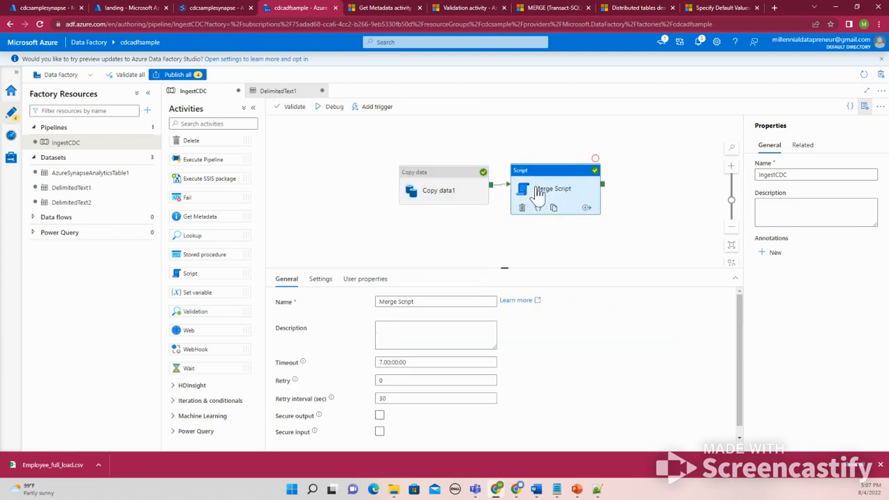
pyautogui.click(502, 246)
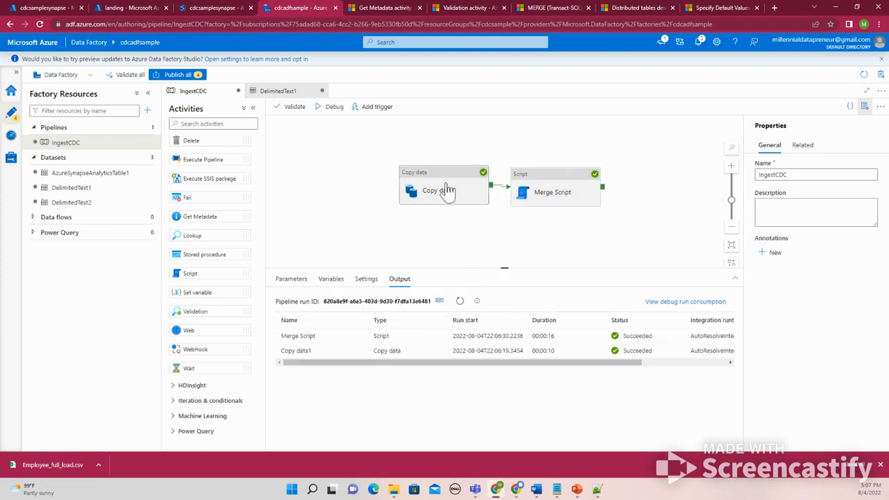
# Comment out the truncate statement and rerun the TargetTable select query
pyautogui.click(208, 4)
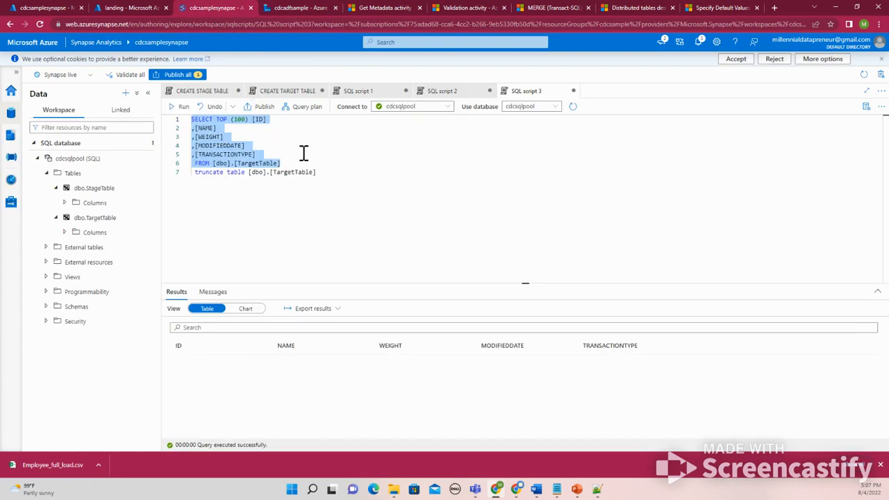
pyautogui.click(326, 174)
pyautogui.click(193, 174)
pyautogui.press('Return')
pyautogui.press('Return')
pyautogui.press('Return')
pyautogui.write('--')
pyautogui.moveTo(282, 165); pyautogui.dragTo(175, 119)
pyautogui.click(174, 113)
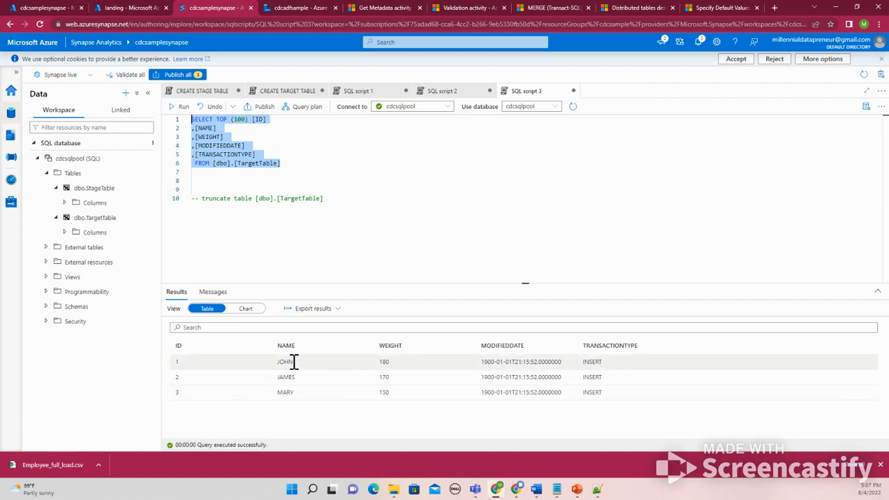
# Examine the names, weights, modified dates and transaction types in the TargetTable query results
pyautogui.moveTo(293, 361); pyautogui.dragTo(267, 363)
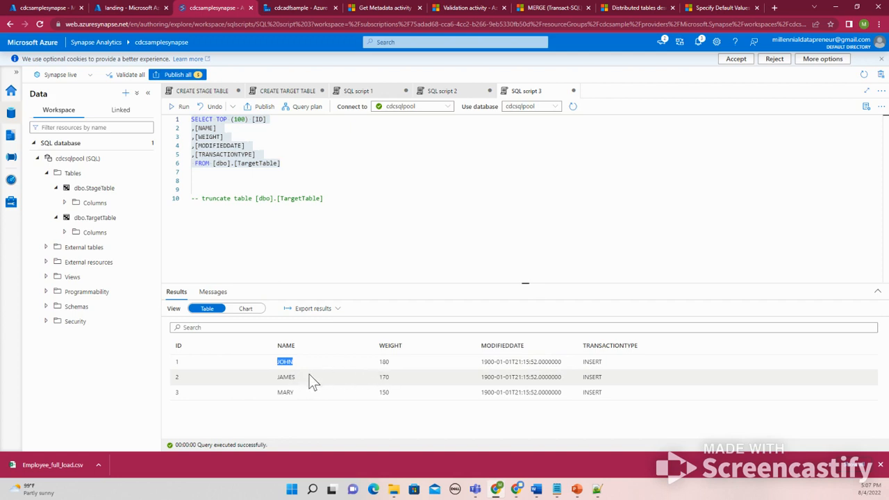
pyautogui.doubleClick(387, 363)
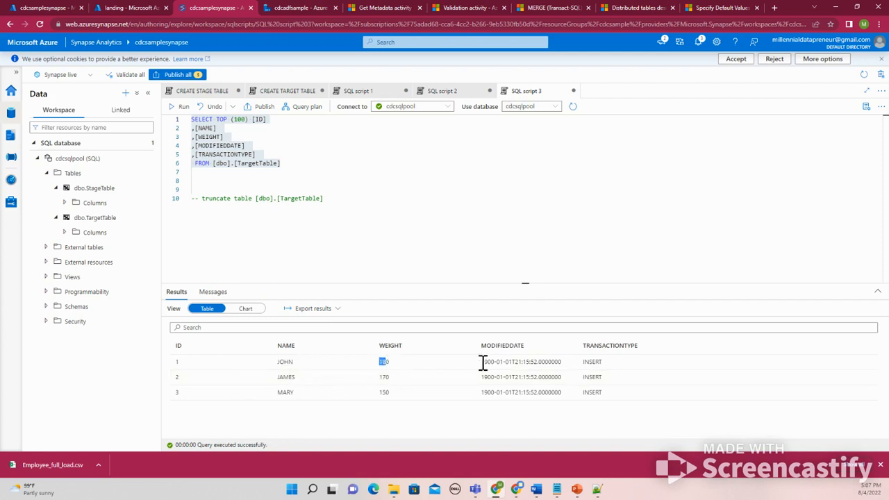
pyautogui.moveTo(482, 362); pyautogui.dragTo(542, 361)
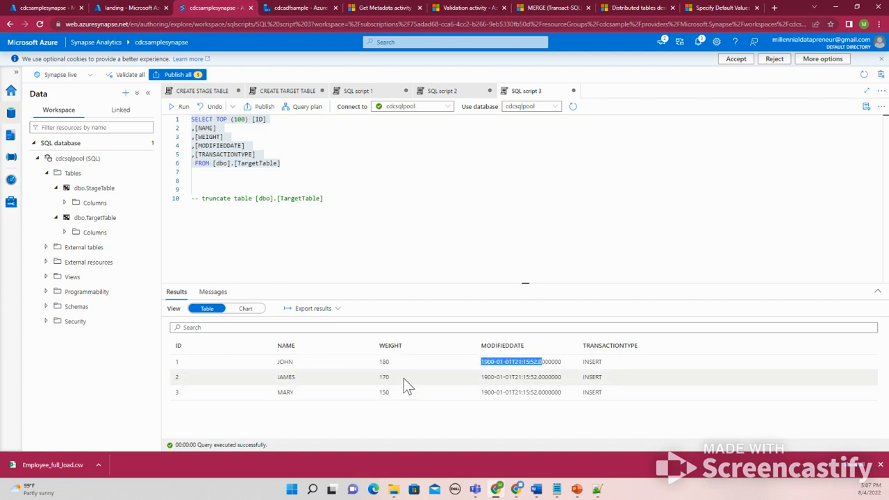
pyautogui.doubleClick(384, 377)
pyautogui.doubleClick(383, 393)
pyautogui.moveTo(484, 392); pyautogui.dragTo(629, 394)
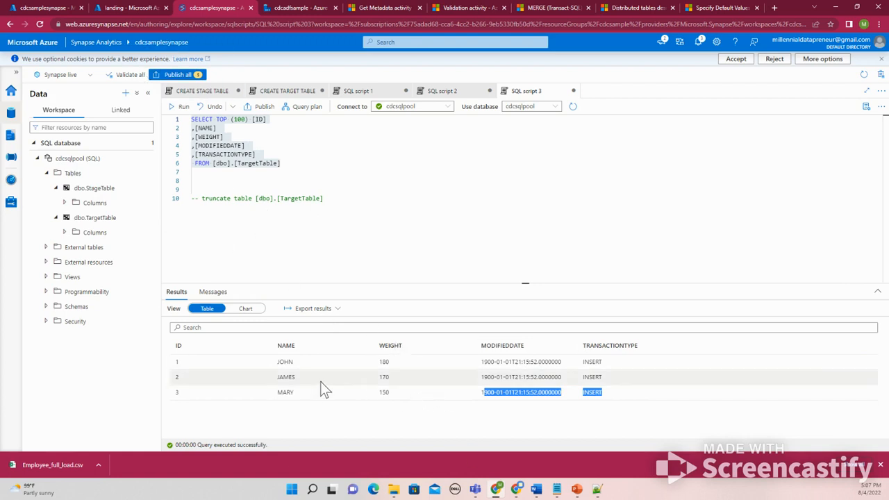
pyautogui.click(304, 393)
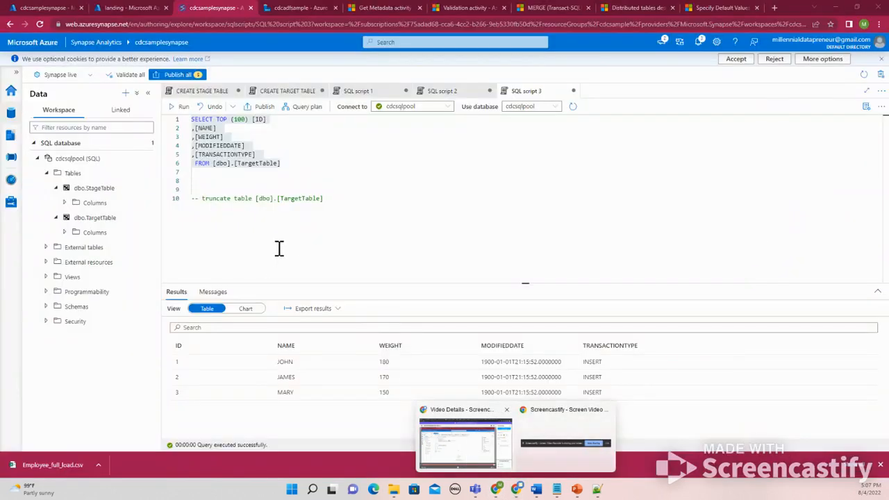
pyautogui.click(279, 247)
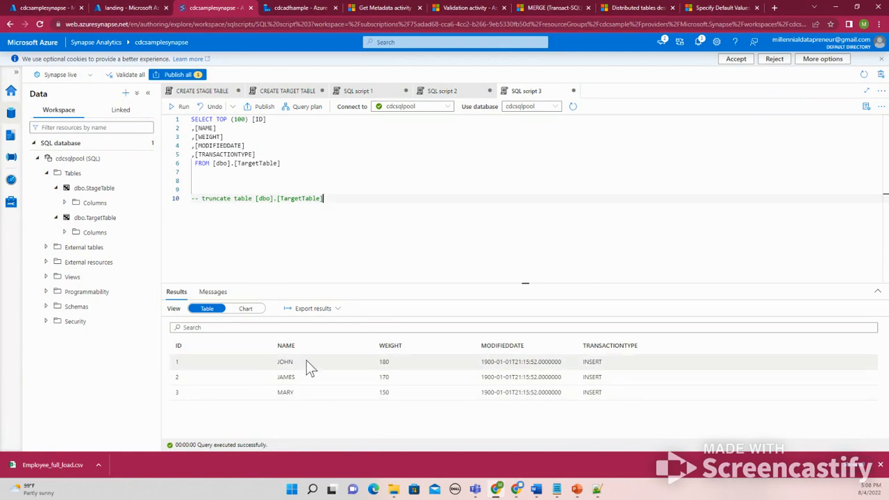
# Check the contents of the landing container's input folder in the storage account, then return to the pipeline
pyautogui.click(309, 8)
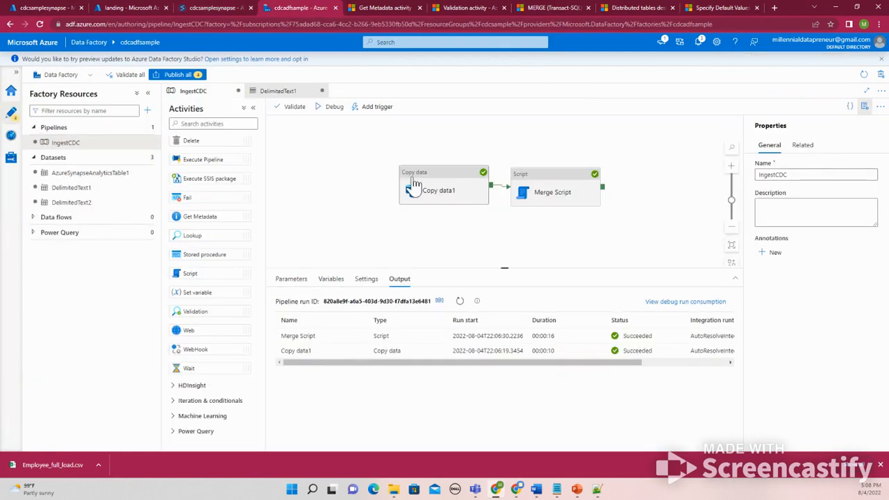
pyautogui.click(116, 9)
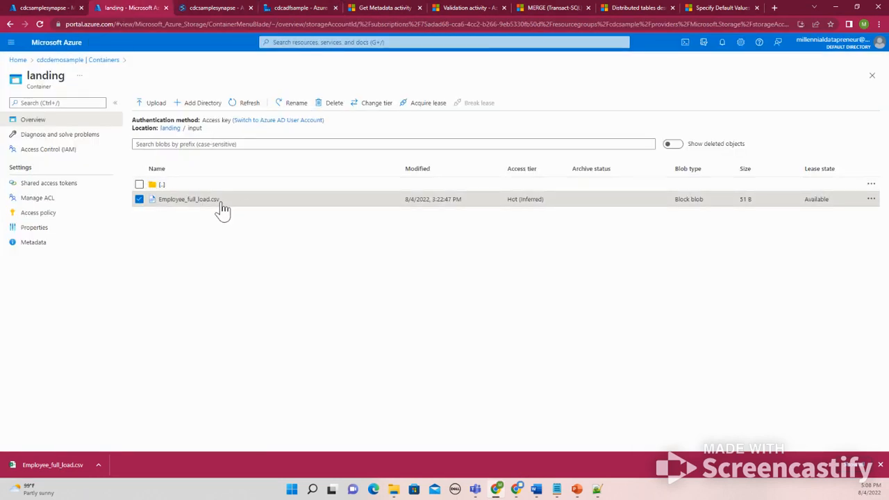
pyautogui.click(169, 129)
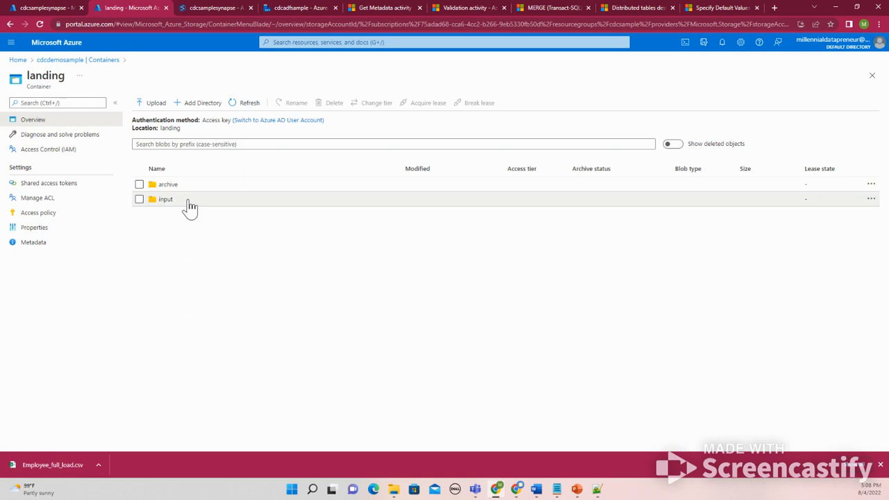
pyautogui.click(182, 201)
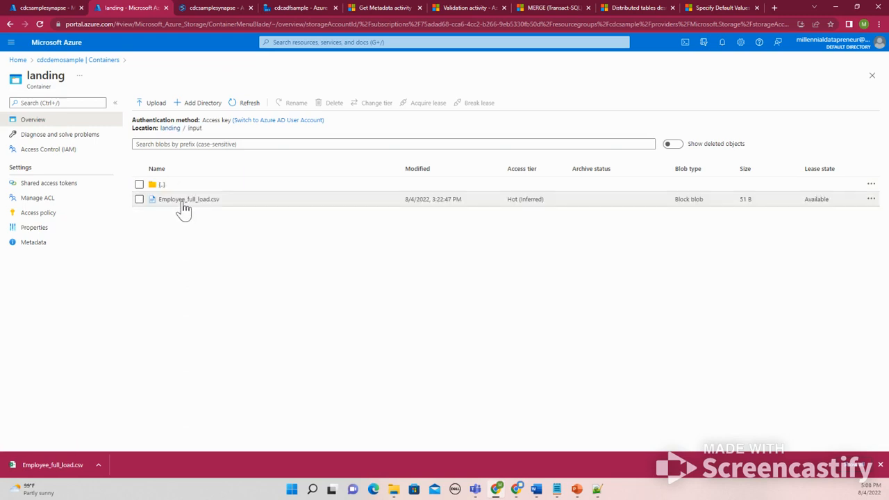
pyautogui.click(281, 8)
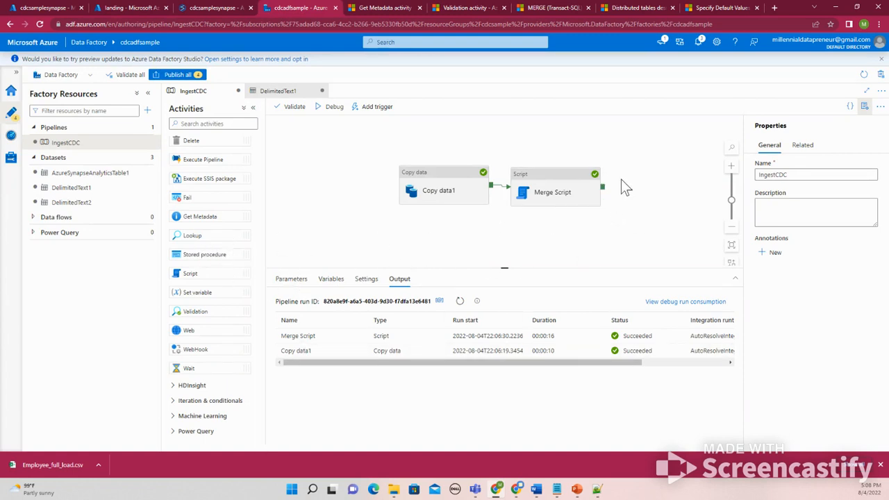
pyautogui.scroll(5, 236, 268)
pyautogui.scroll(-5, 236, 263)
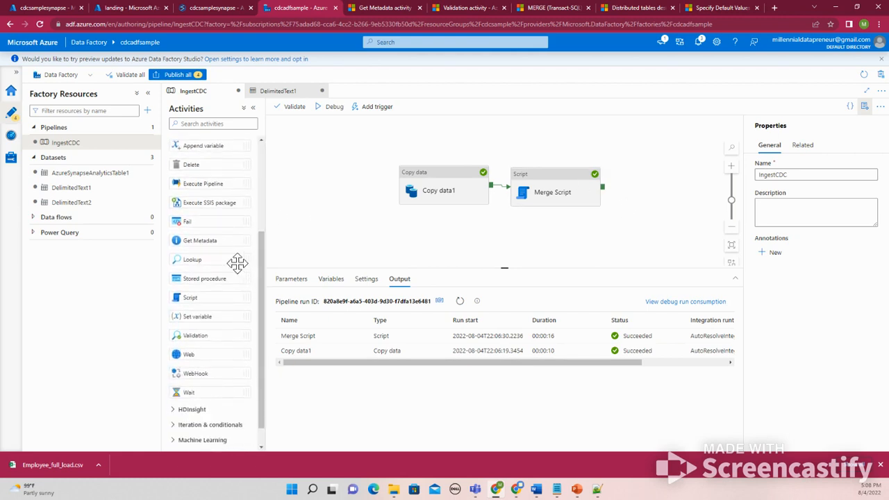
pyautogui.scroll(3, 219, 314)
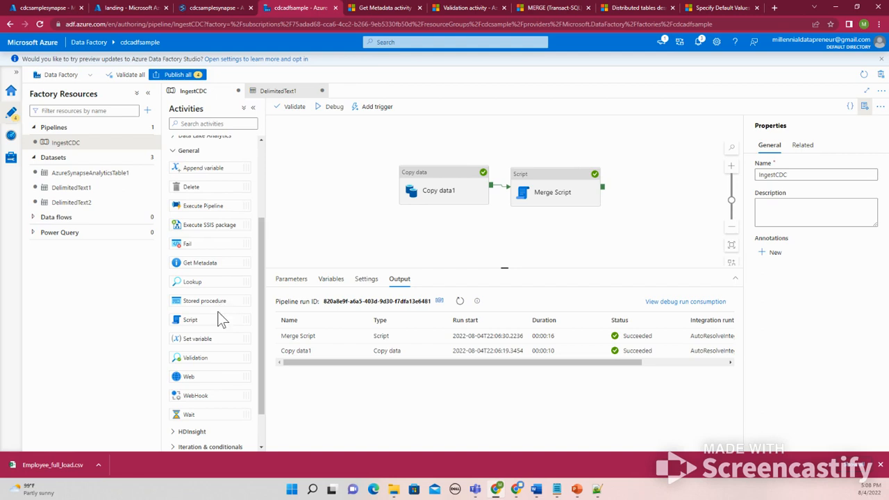
pyautogui.scroll(1, 219, 316)
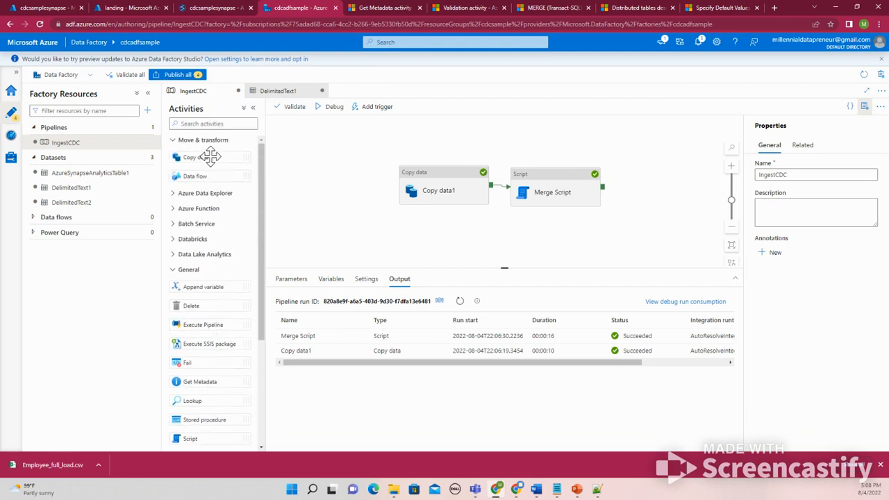
pyautogui.scroll(-4, 221, 215)
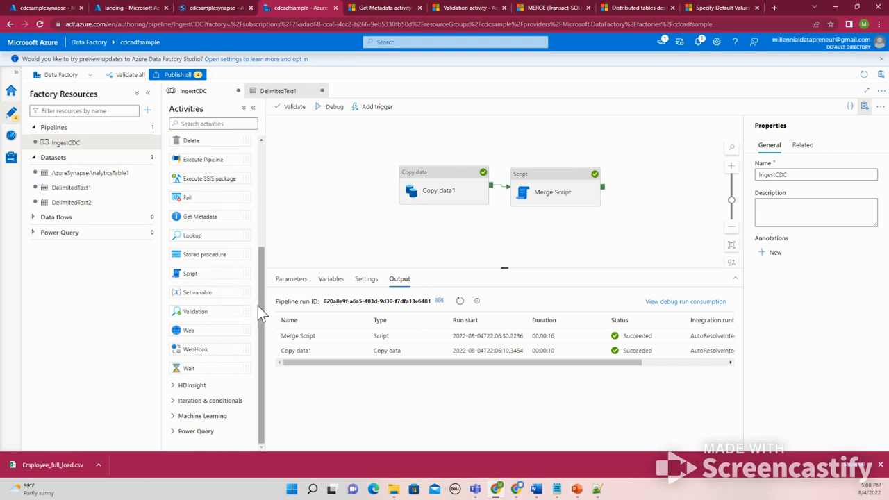
pyautogui.moveTo(263, 310); pyautogui.dragTo(267, 200)
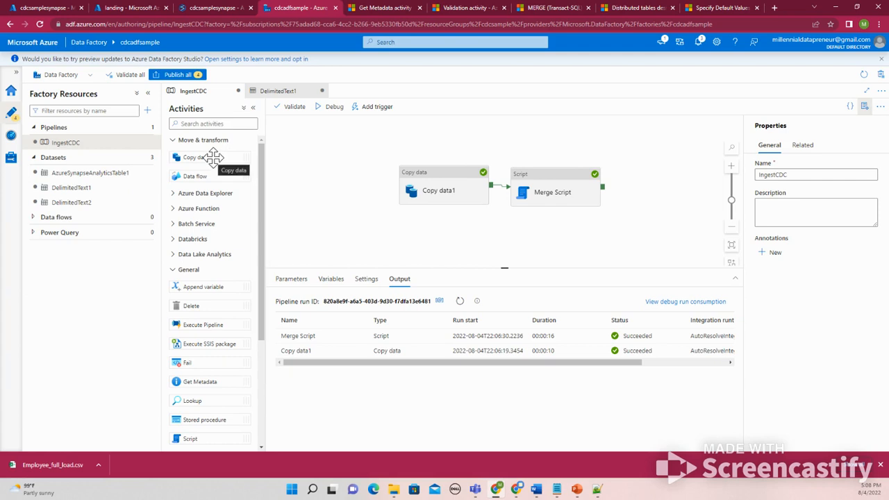
pyautogui.scroll(-3, 208, 264)
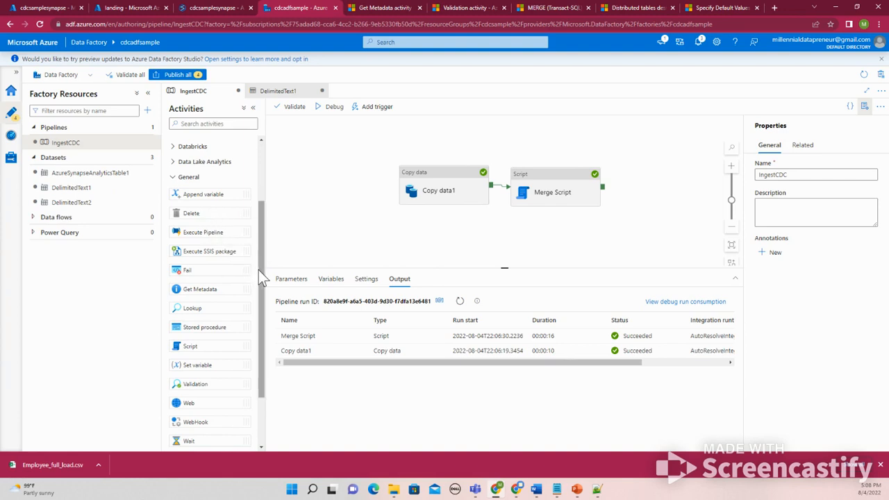
pyautogui.moveTo(259, 271); pyautogui.dragTo(263, 321)
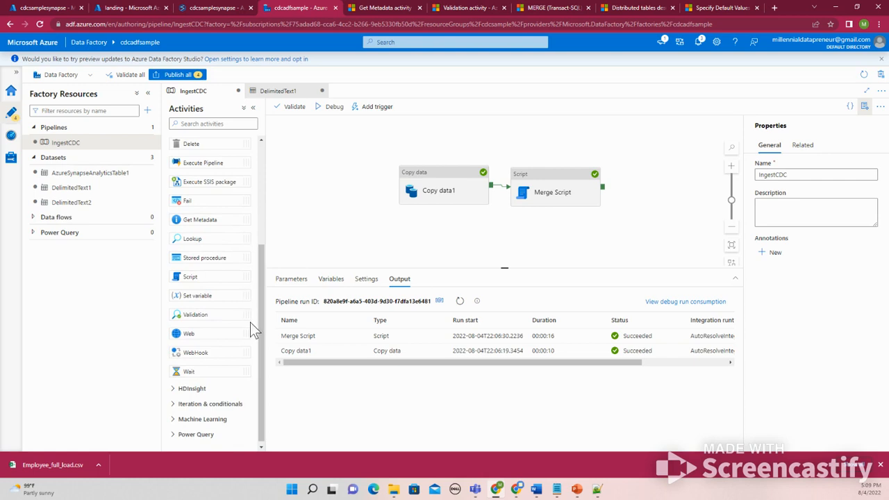
pyautogui.click(208, 404)
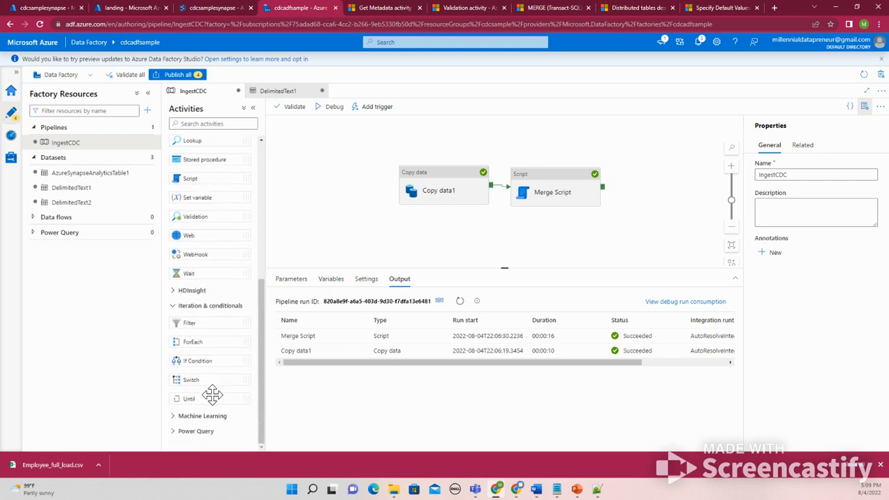
pyautogui.click(210, 419)
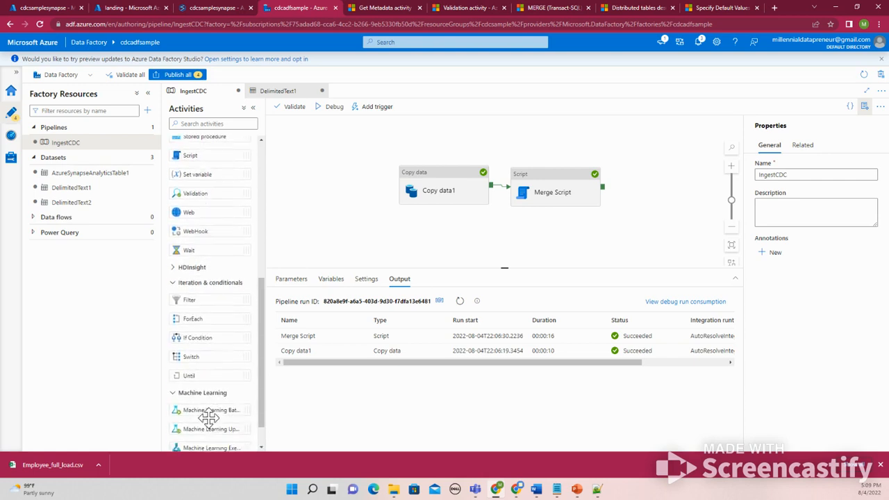
pyautogui.click(201, 440)
pyautogui.scroll(5, 220, 304)
pyautogui.scroll(-2, 221, 303)
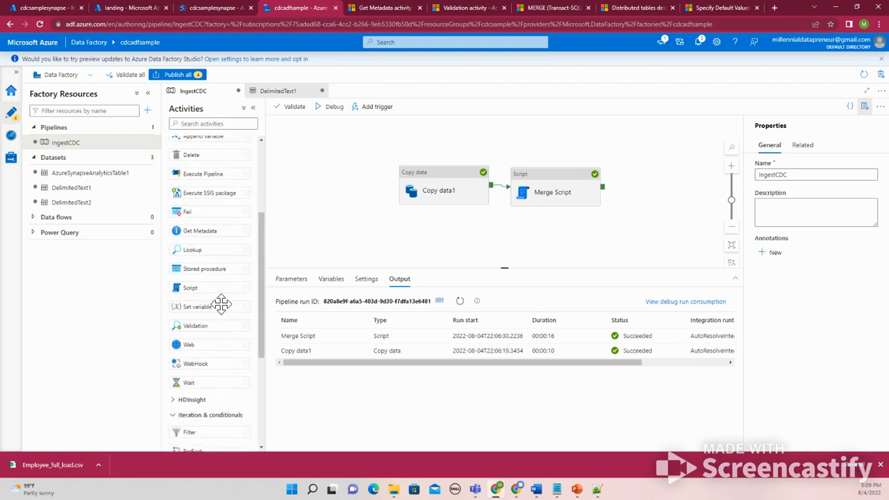
pyautogui.scroll(3, 221, 303)
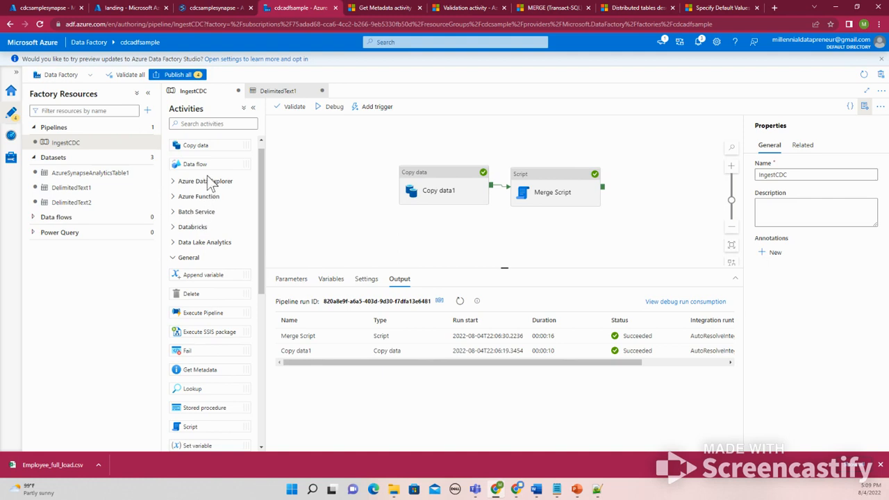
# Add a Copy data activity to the canvas and connect it to run after Merge Script succeeds
pyautogui.moveTo(209, 147); pyautogui.dragTo(648, 193)
pyautogui.click(593, 189)
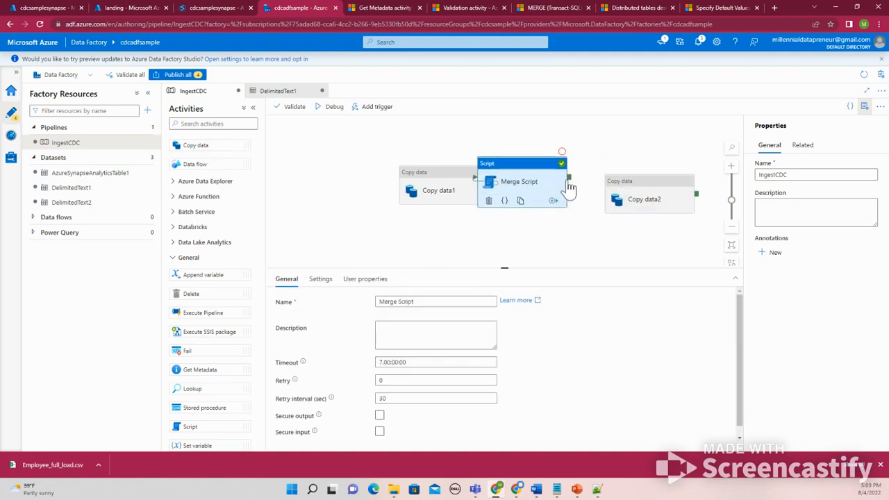
pyautogui.moveTo(434, 191); pyautogui.dragTo(364, 193)
pyautogui.moveTo(543, 192); pyautogui.dragTo(494, 188)
pyautogui.moveTo(547, 182); pyautogui.dragTo(609, 194)
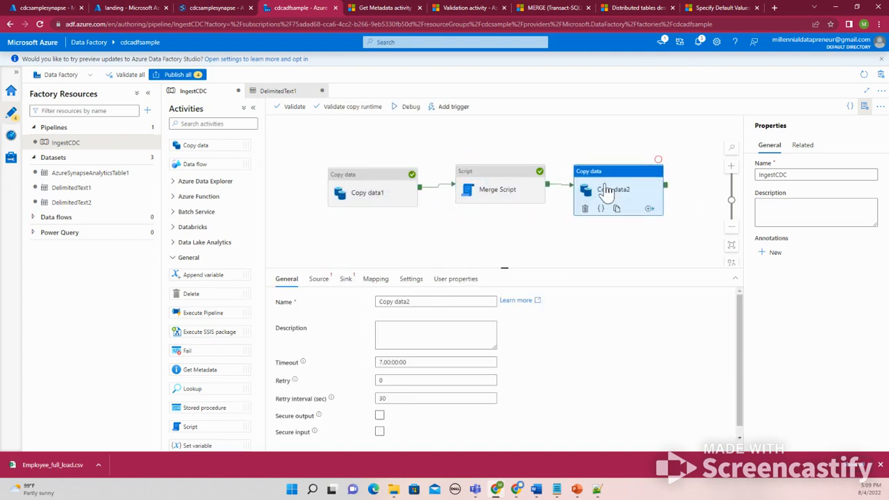
# Create a new Azure Data Lake Storage Gen2 source dataset in Binary format for Copy data2
pyautogui.click(318, 279)
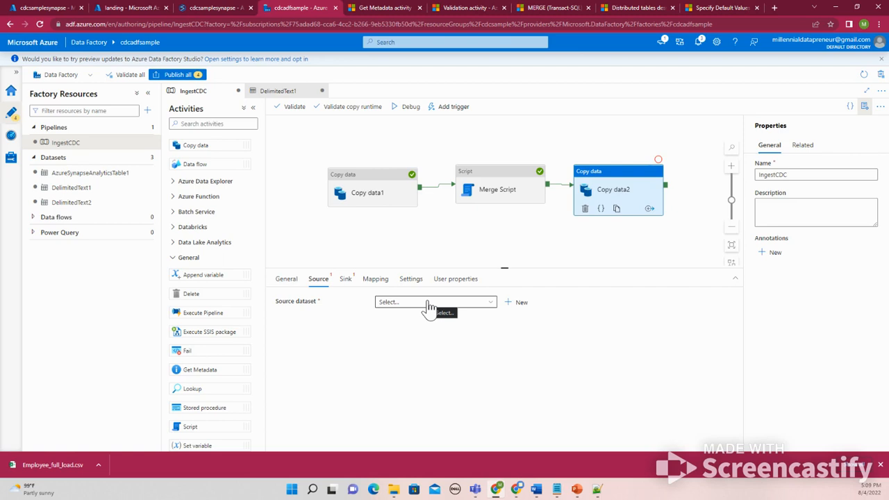
pyautogui.click(429, 305)
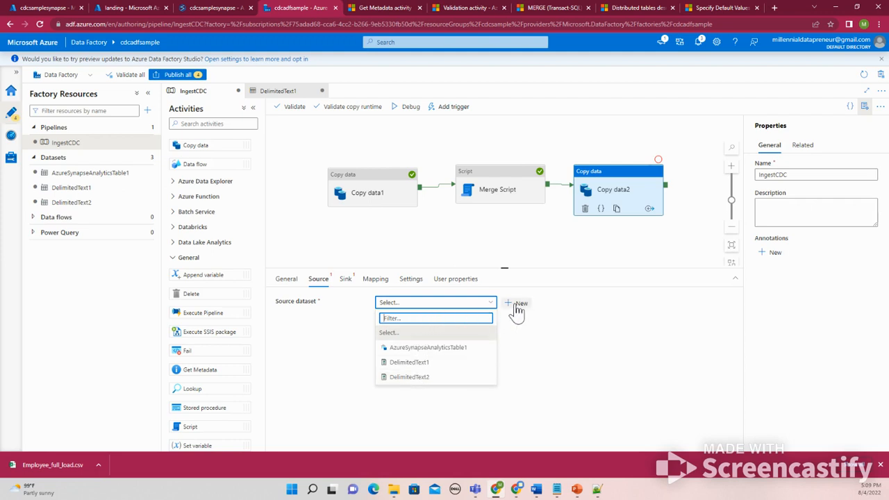
pyautogui.click(515, 306)
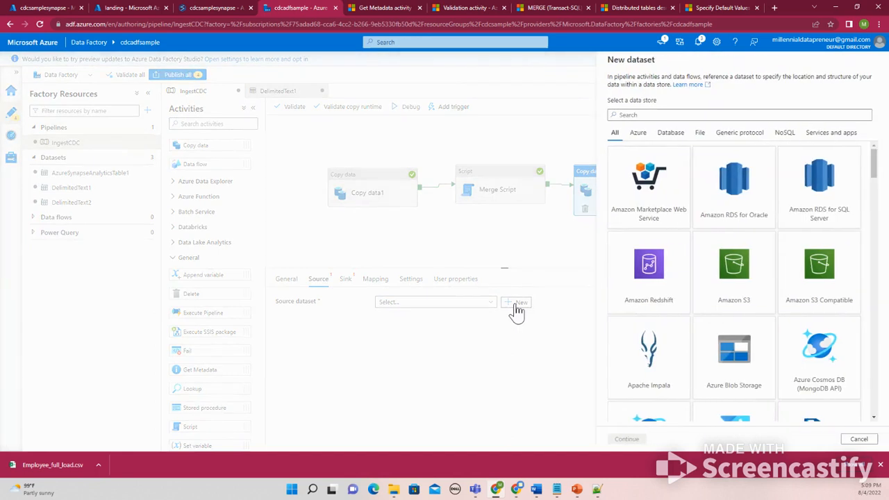
pyautogui.scroll(-1, 781, 316)
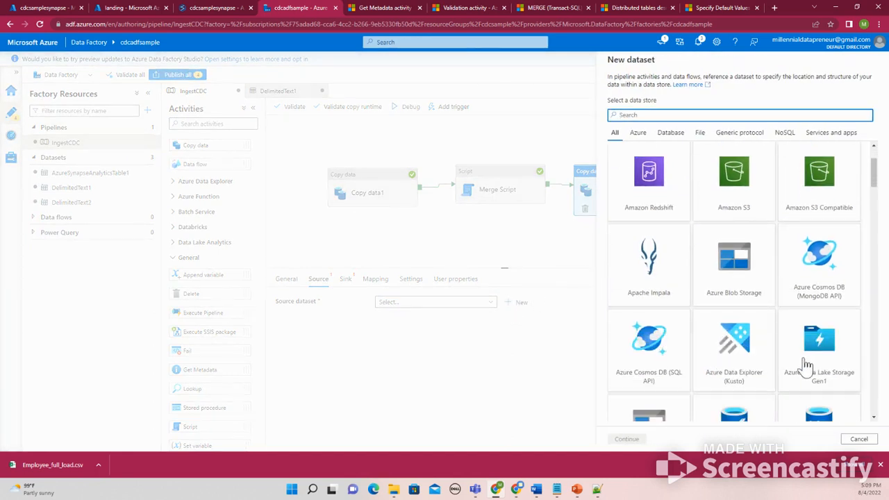
pyautogui.scroll(-1, 763, 382)
pyautogui.click(649, 351)
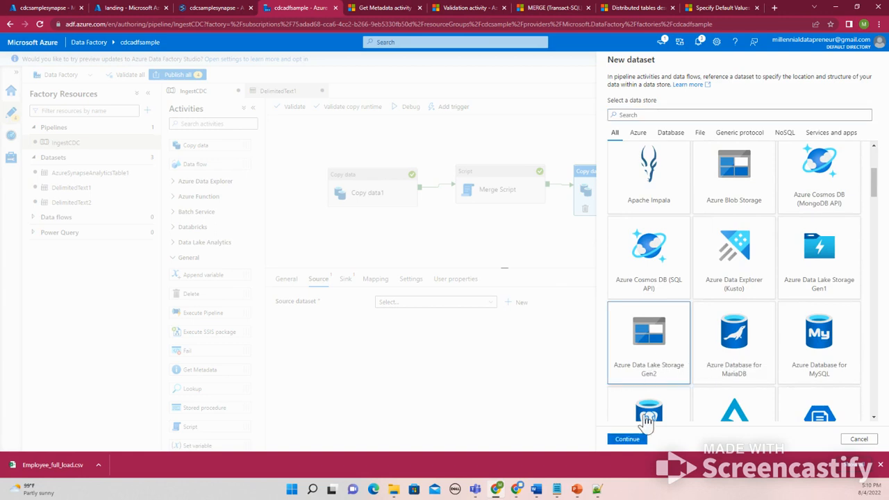
pyautogui.click(626, 438)
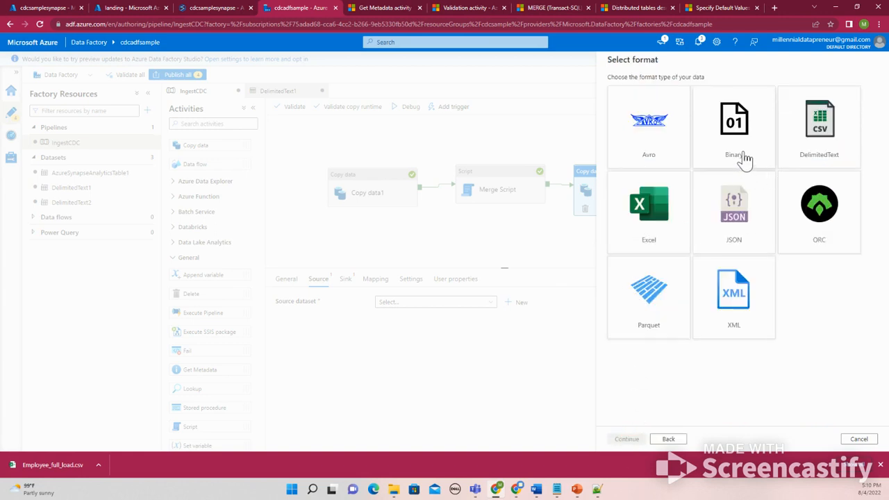
pyautogui.click(737, 150)
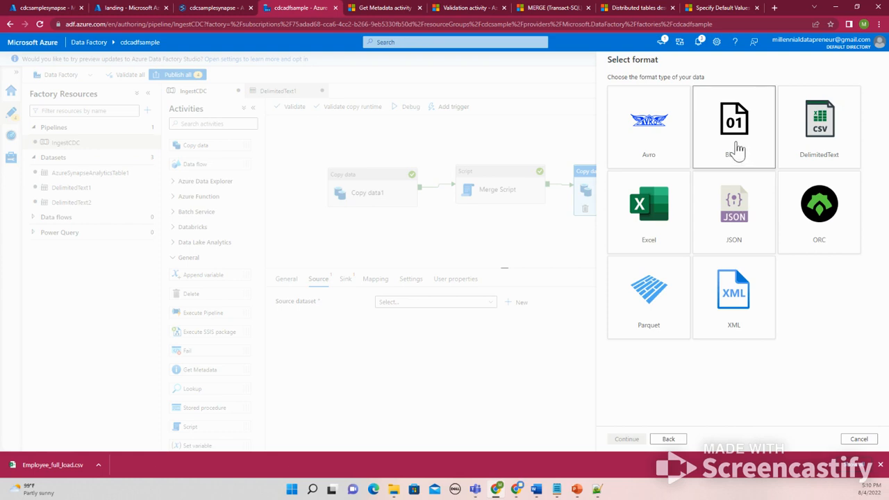
pyautogui.click(629, 440)
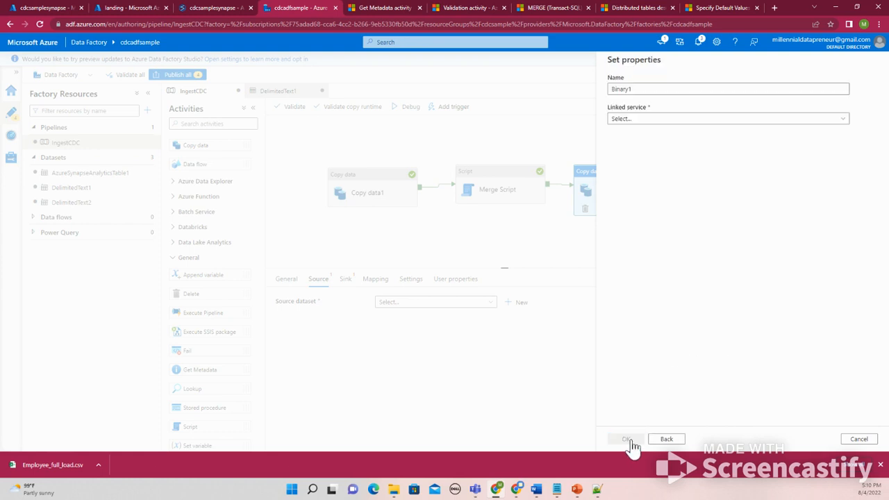
# Link Binary1 to AzureDataLakeStorage1 and set its file path to landing/input/Employee_full_load.csv
pyautogui.click(674, 121)
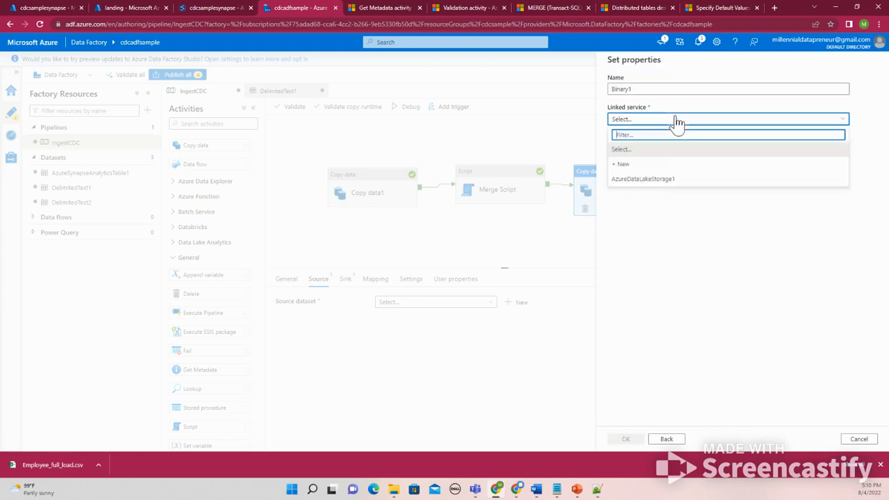
pyautogui.click(653, 176)
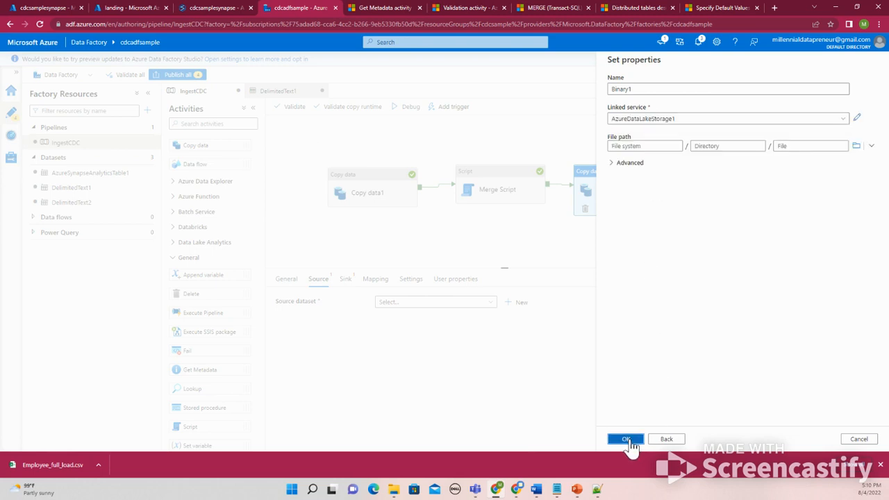
pyautogui.click(856, 146)
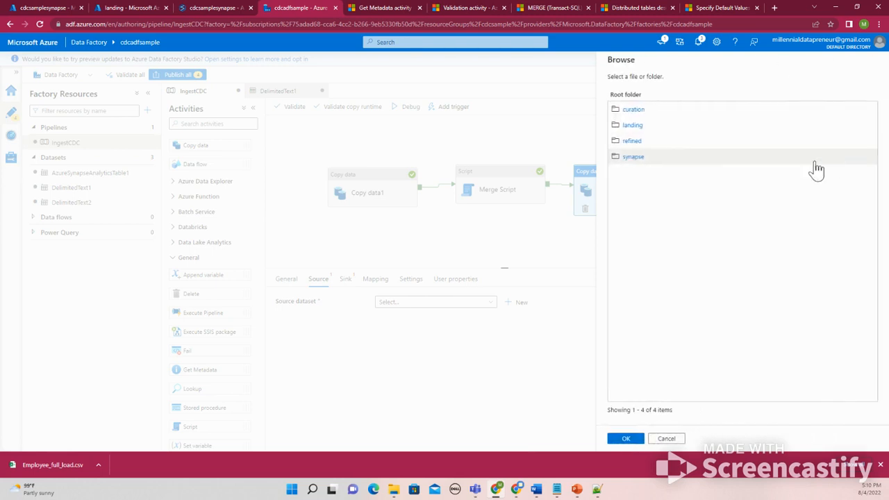
pyautogui.click(640, 127)
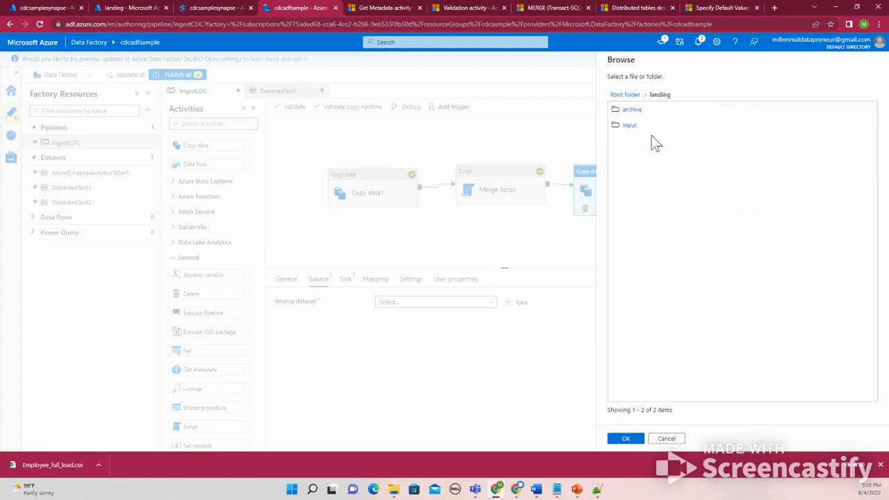
pyautogui.click(637, 132)
pyautogui.click(639, 113)
pyautogui.click(627, 439)
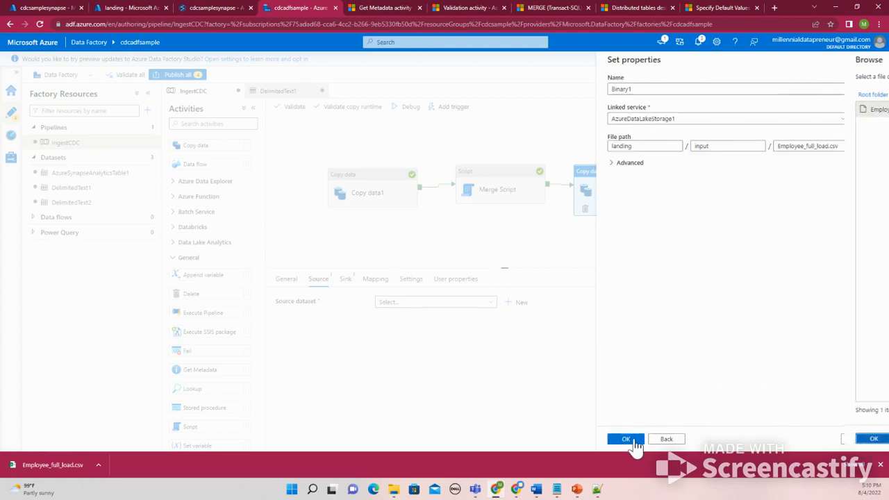
pyautogui.click(634, 440)
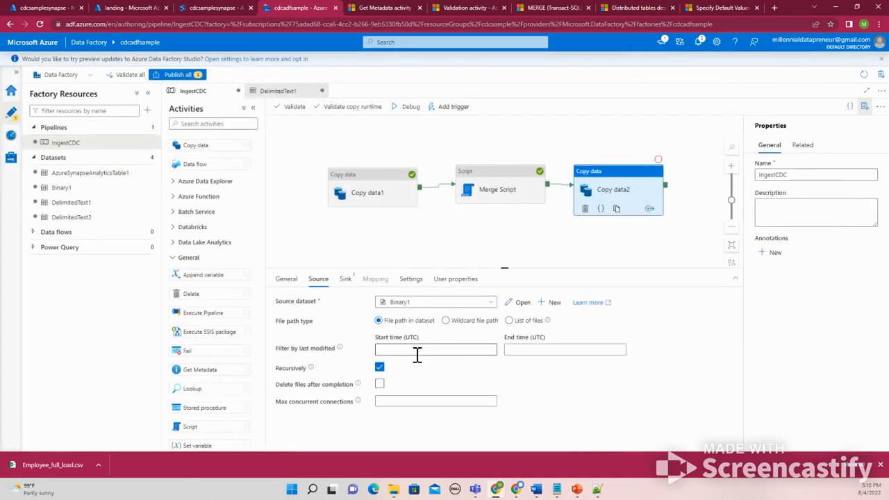
# Set Copy data2's sink dataset to Binary1 and its copy behavior to None
pyautogui.click(346, 280)
pyautogui.click(419, 310)
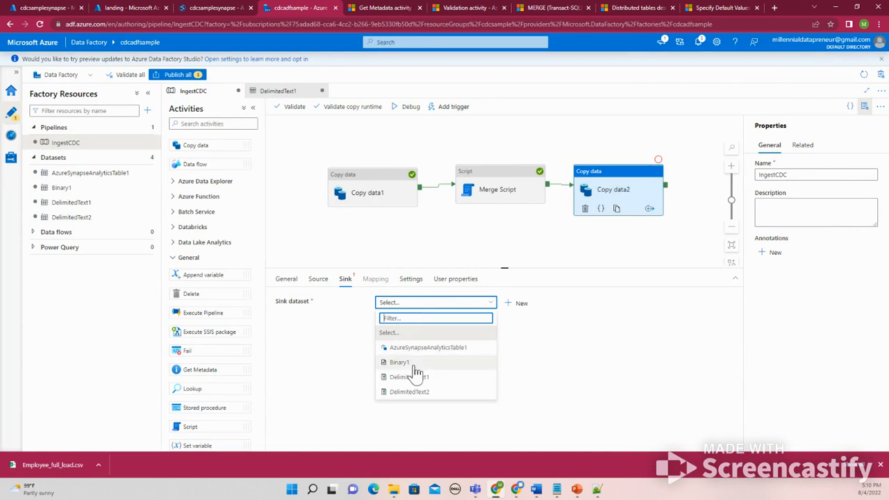
pyautogui.click(414, 366)
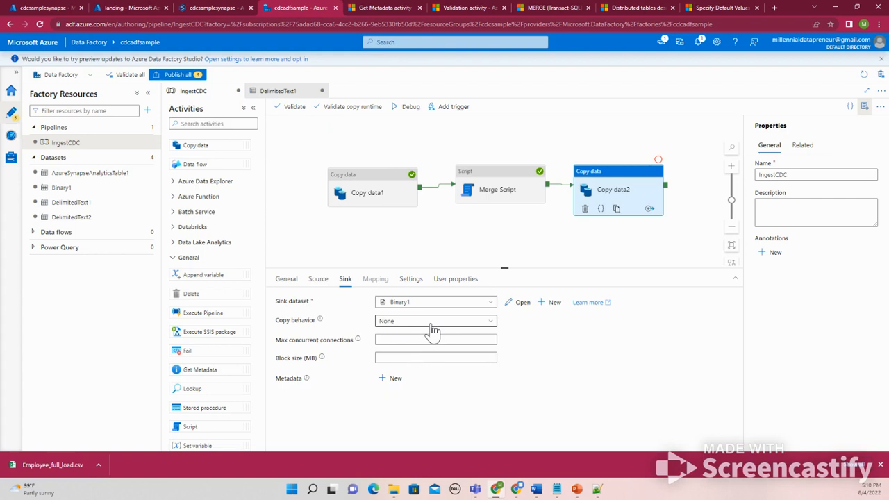
pyautogui.click(429, 324)
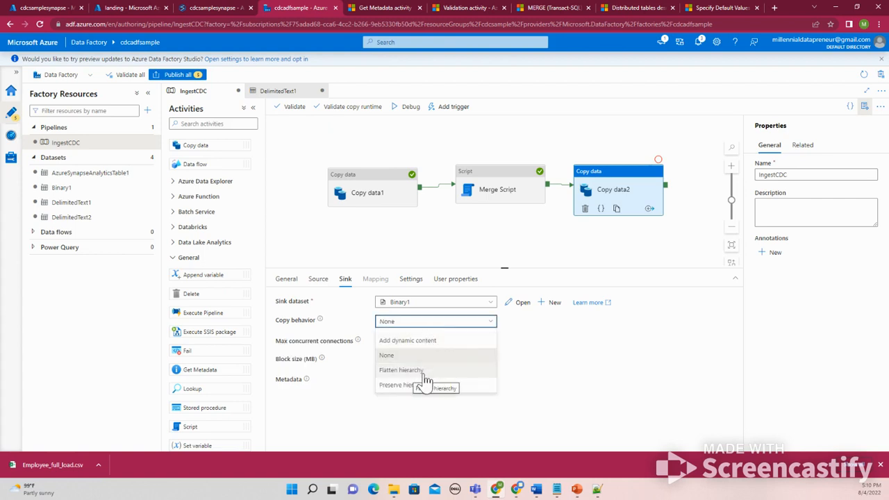
pyautogui.click(420, 355)
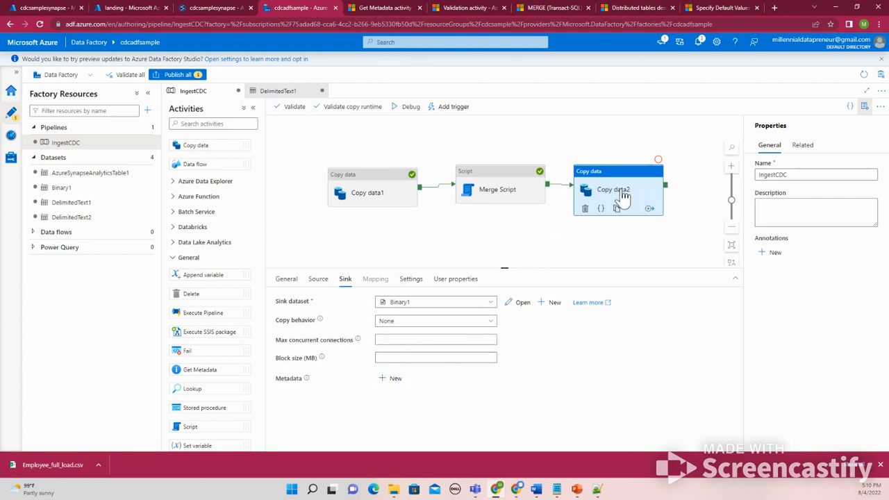
# Move Copy data2 to the start of the pipeline and connect it to run before Copy data1
pyautogui.click(567, 188)
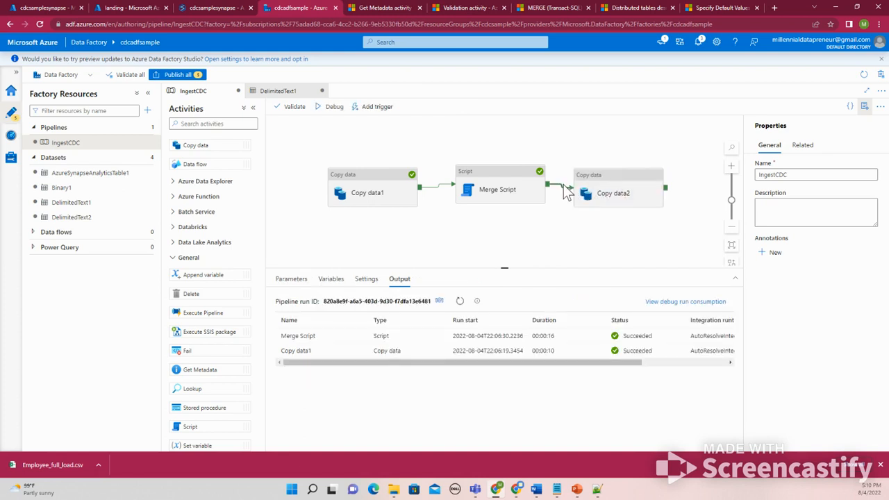
pyautogui.moveTo(588, 192); pyautogui.dragTo(267, 197)
pyautogui.moveTo(411, 175); pyautogui.dragTo(424, 181)
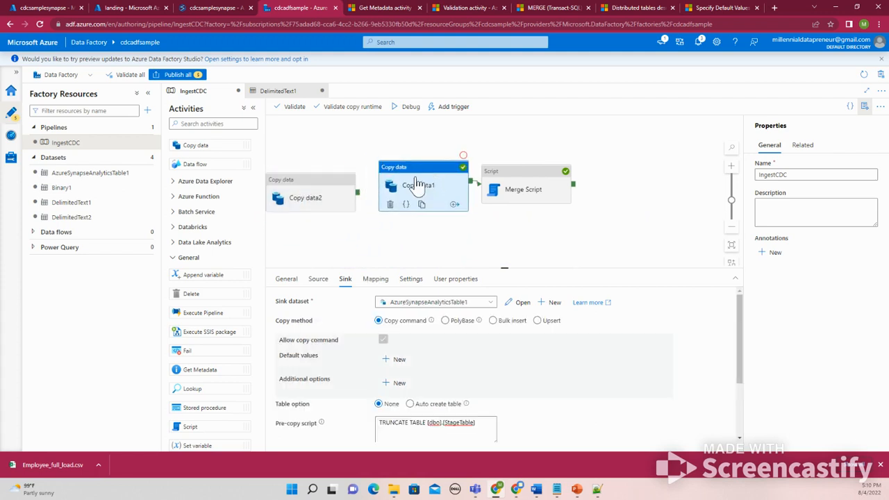
pyautogui.moveTo(360, 191); pyautogui.dragTo(386, 189)
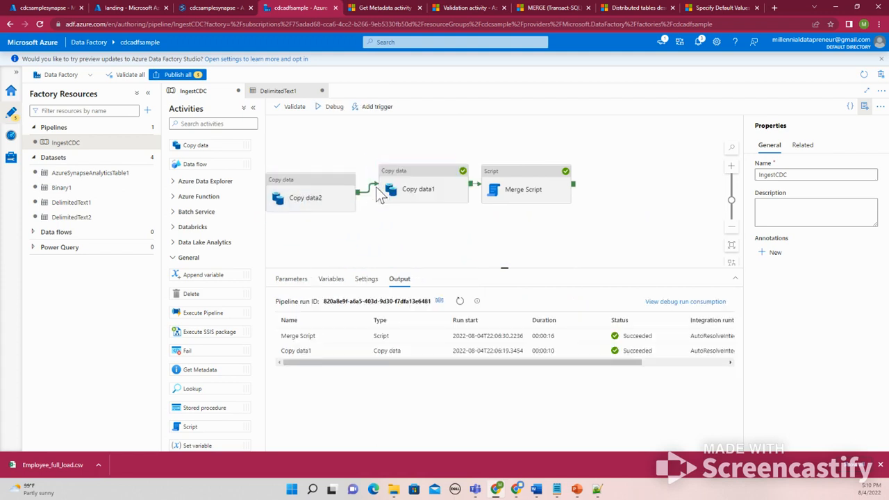
# Set a Debug Until breakpoint on Copy data2 and nudge it into place on the canvas
pyautogui.click(351, 177)
pyautogui.click(363, 159)
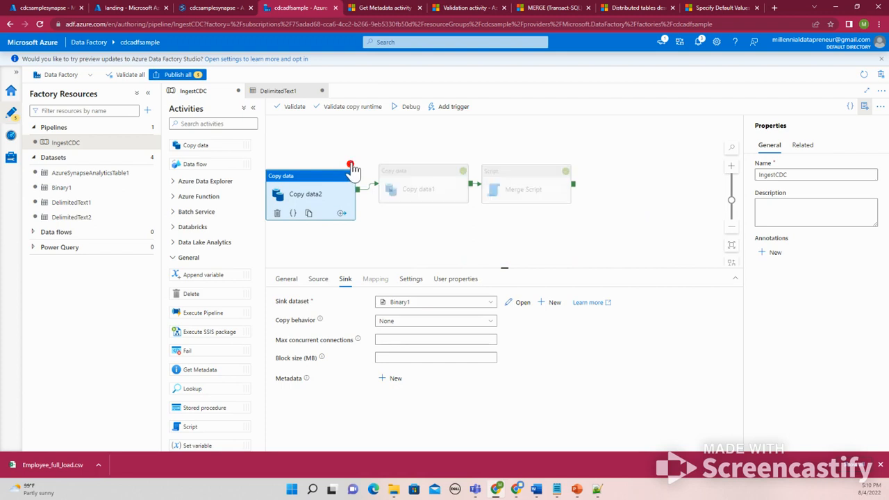
pyautogui.moveTo(350, 178); pyautogui.dragTo(348, 168)
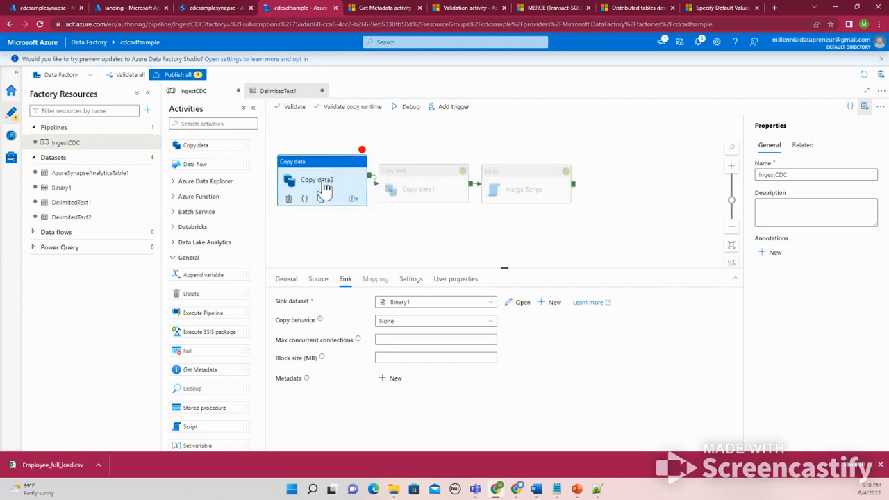
# Rename the Copy data2 activity to "Archive input file"
pyautogui.click(286, 279)
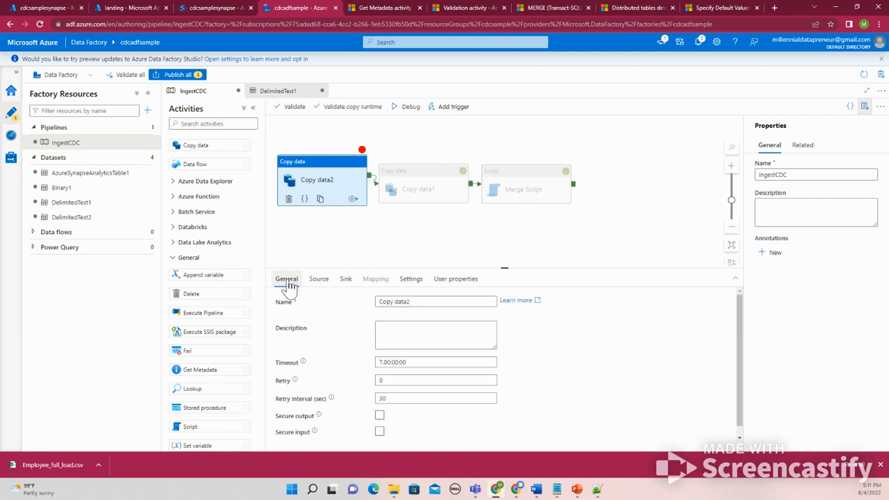
pyautogui.tripleClick(396, 303)
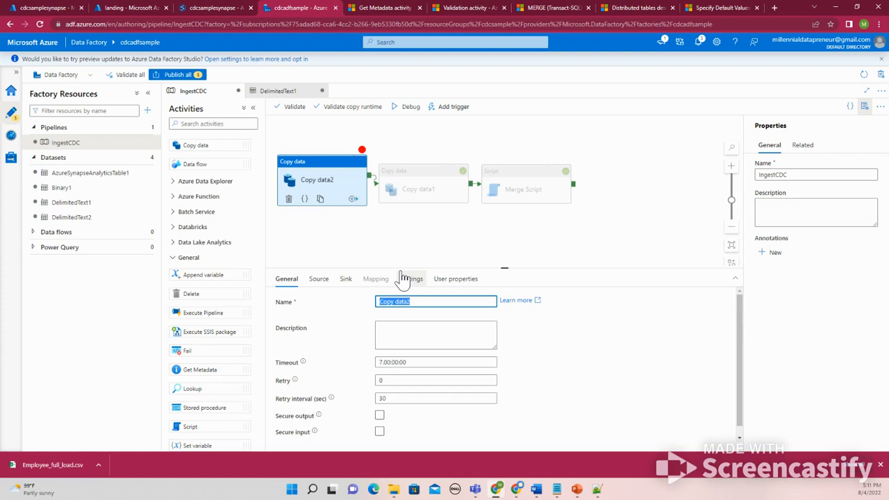
pyautogui.write('a')
pyautogui.press('BackSpace')
pyautogui.click(320, 284)
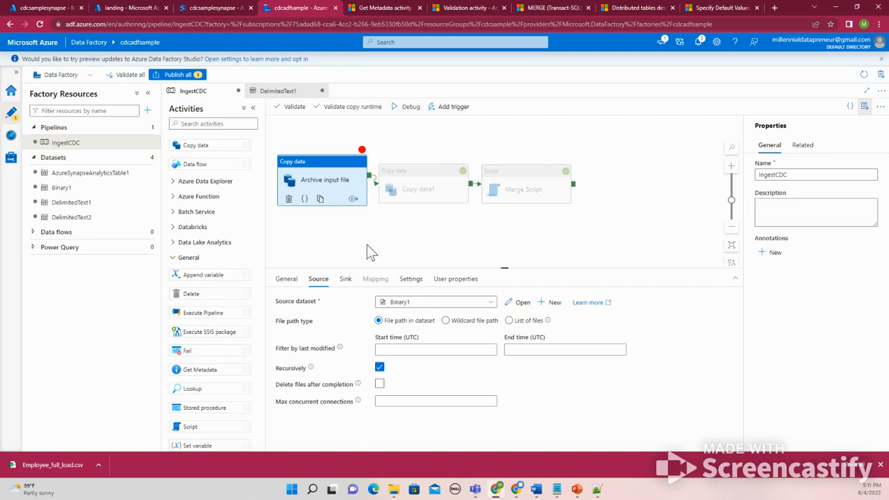
# Create a new Azure Data Lake Storage Gen2 sink dataset in Binary format for the Archive input file activity
pyautogui.click(346, 281)
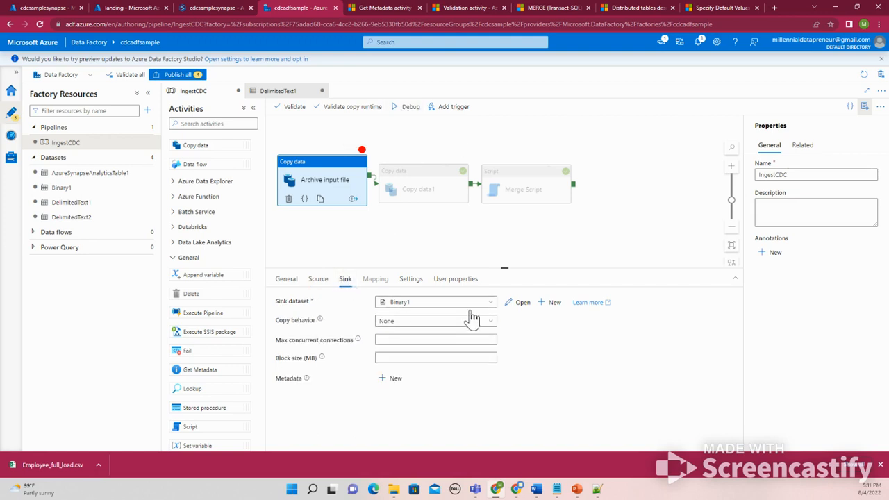
pyautogui.click(517, 306)
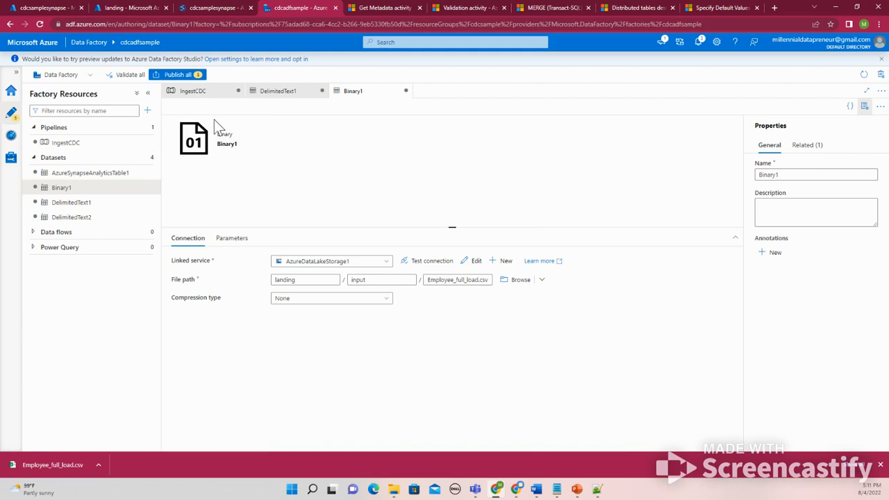
pyautogui.click(209, 95)
pyautogui.click(549, 303)
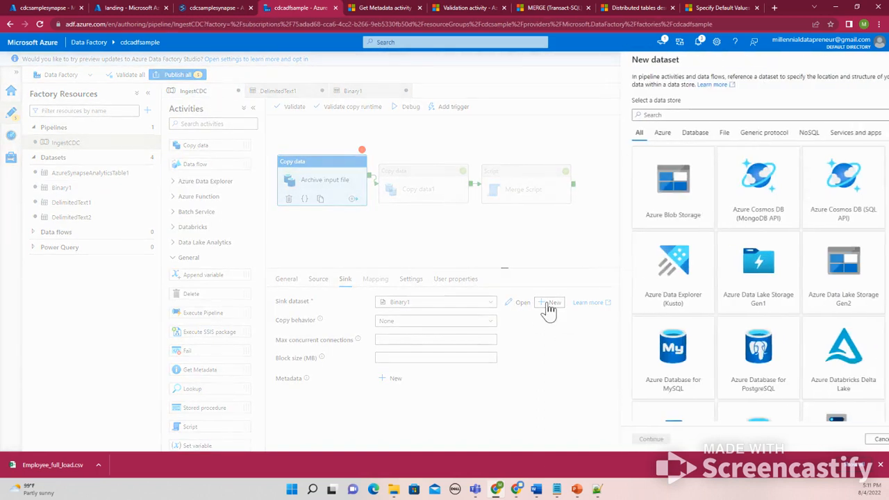
pyautogui.click(815, 287)
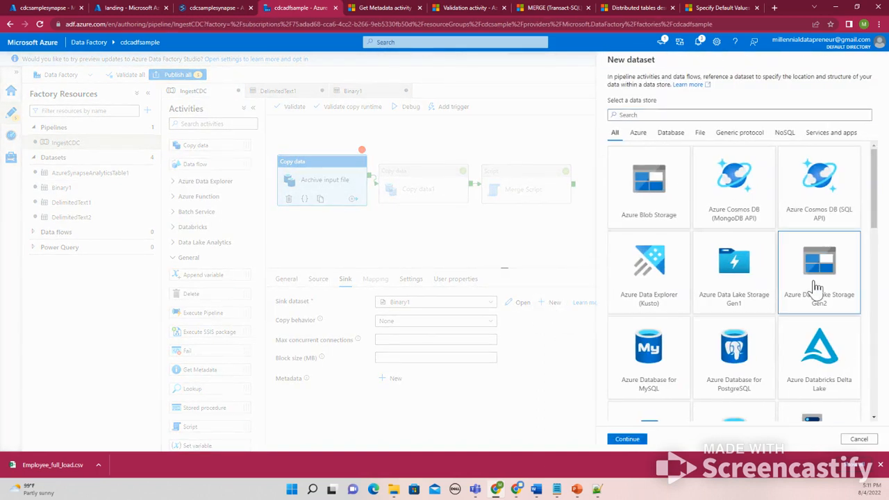
pyautogui.click(629, 440)
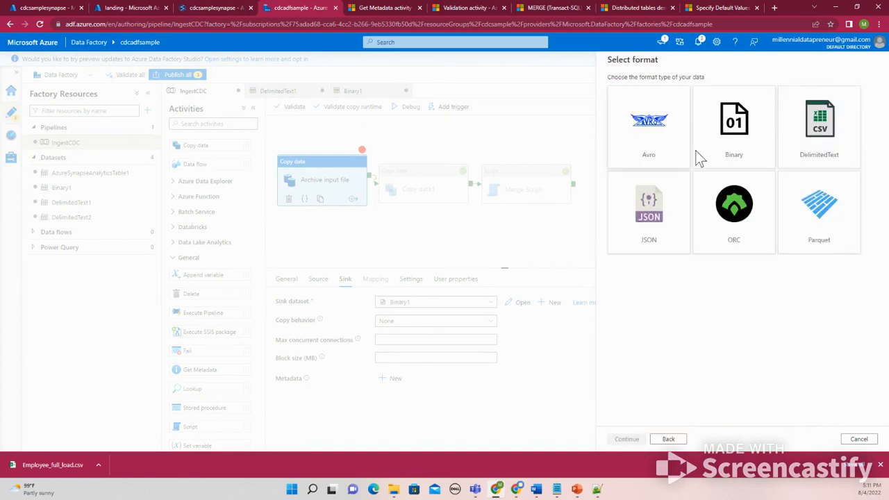
pyautogui.click(670, 440)
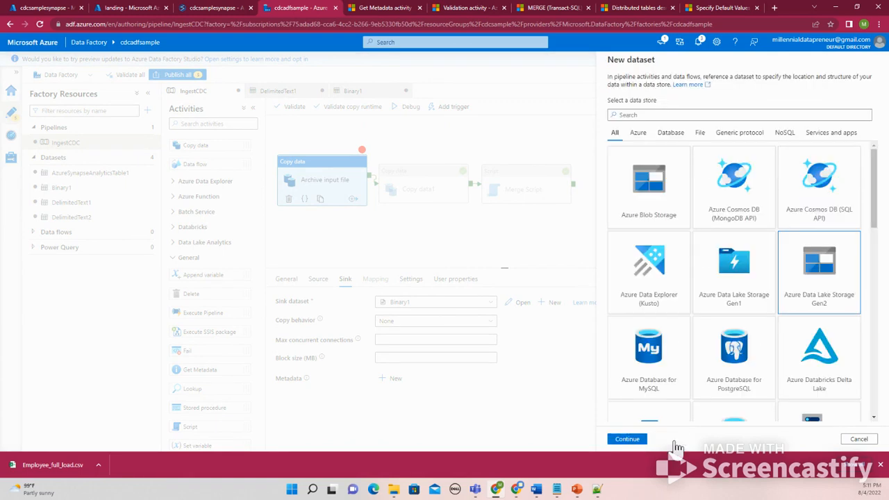
pyautogui.doubleClick(821, 277)
pyautogui.click(737, 142)
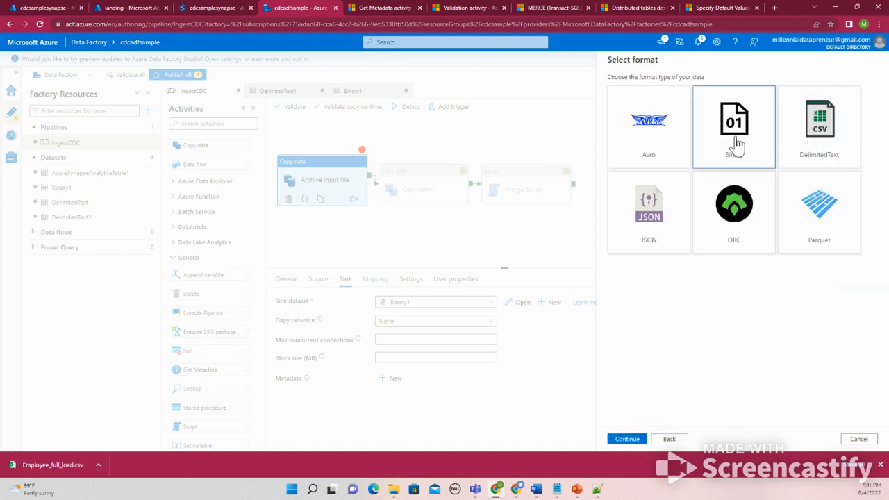
pyautogui.click(629, 440)
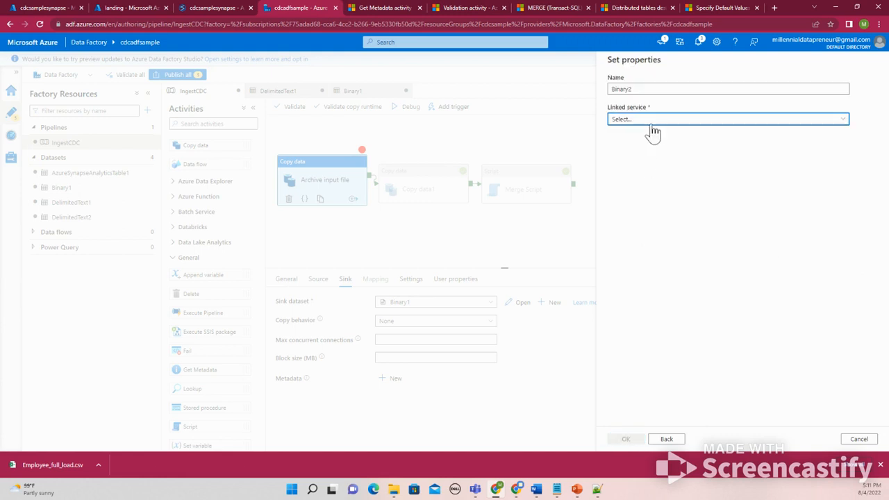
# Link the new sink dataset to AzureDataLakeStorage1 and set its file path to landing/archive/employeefile
pyautogui.click(648, 121)
pyautogui.click(638, 178)
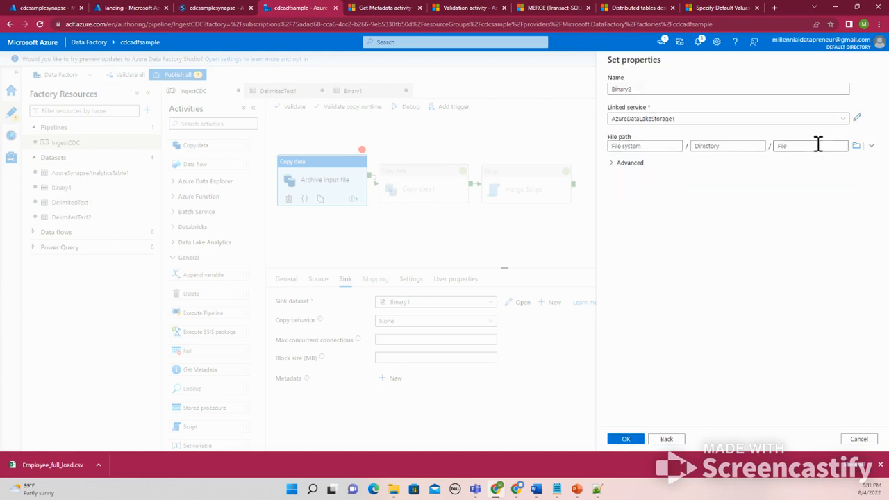
pyautogui.click(856, 145)
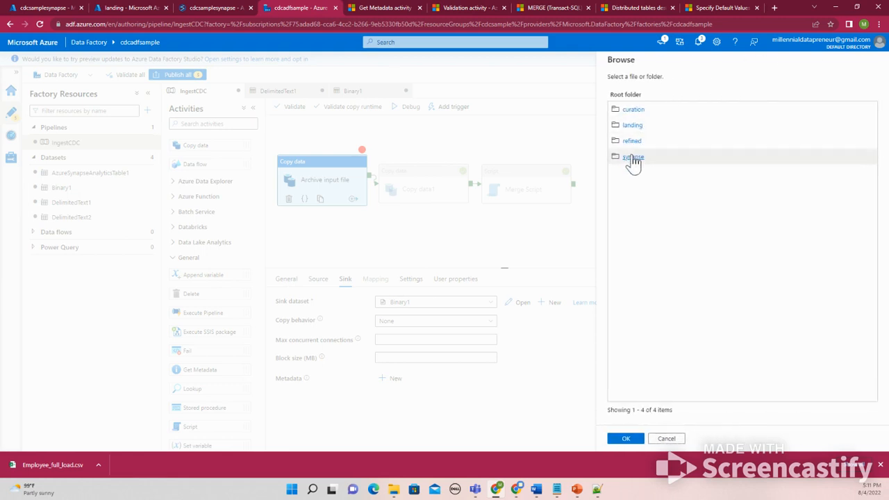
pyautogui.click(638, 126)
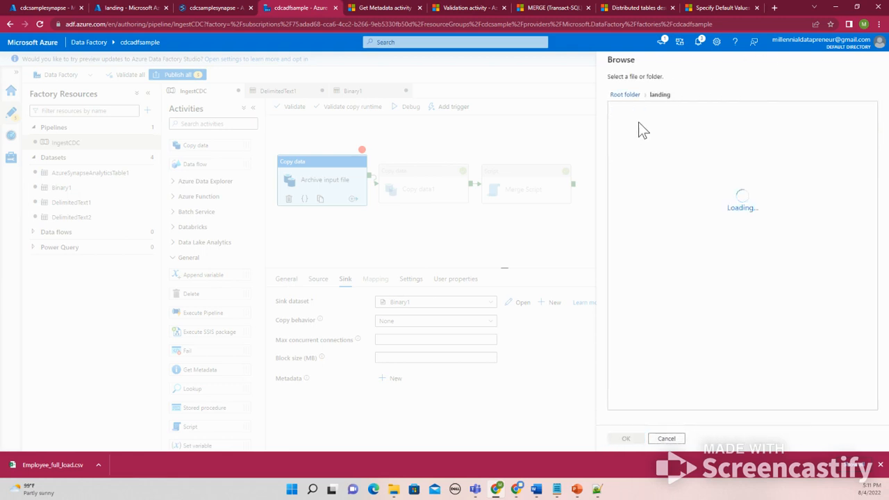
pyautogui.click(629, 115)
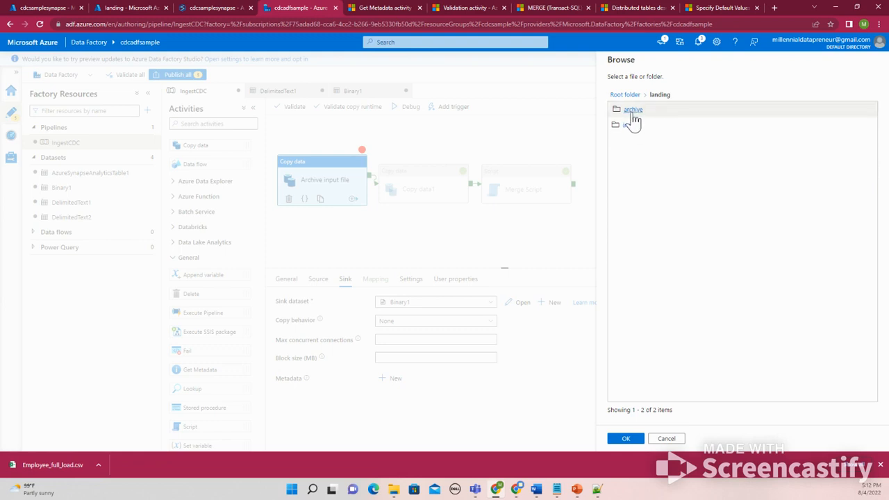
pyautogui.click(627, 439)
pyautogui.click(783, 147)
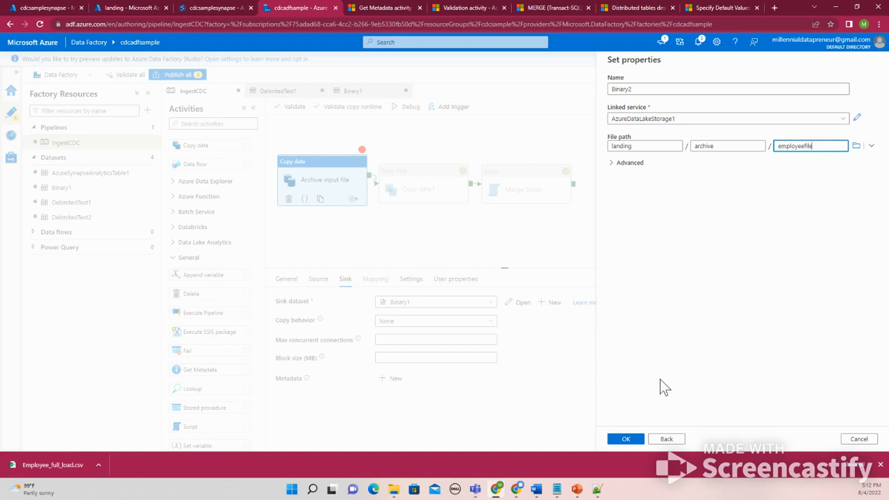
pyautogui.click(625, 440)
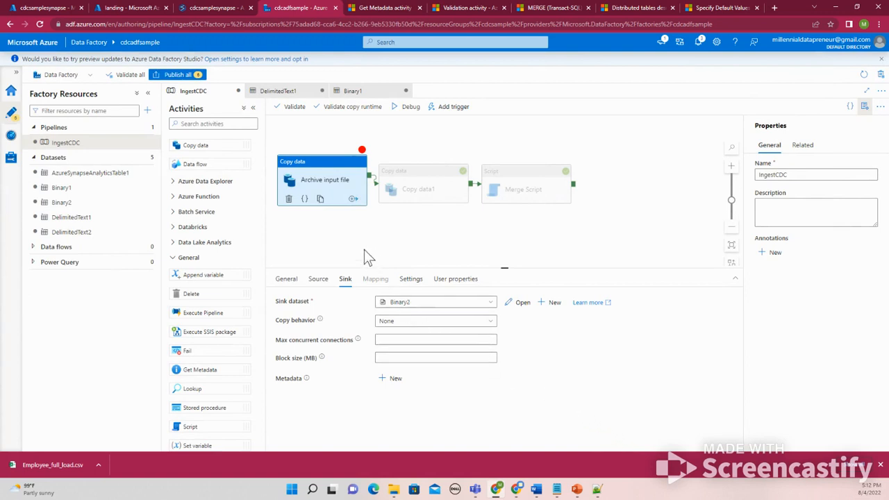
# Debug the pipeline up to the Archive input file activity and refresh the run output
pyautogui.click(406, 108)
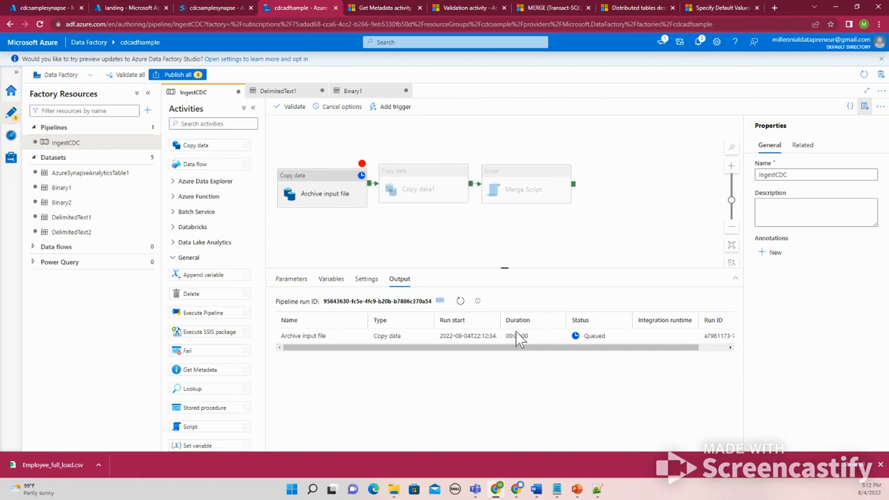
pyautogui.click(460, 301)
# Open a new browser tab and search Google for "move a file to another folder data factory"
pyautogui.click(775, 7)
pyautogui.write('mov')
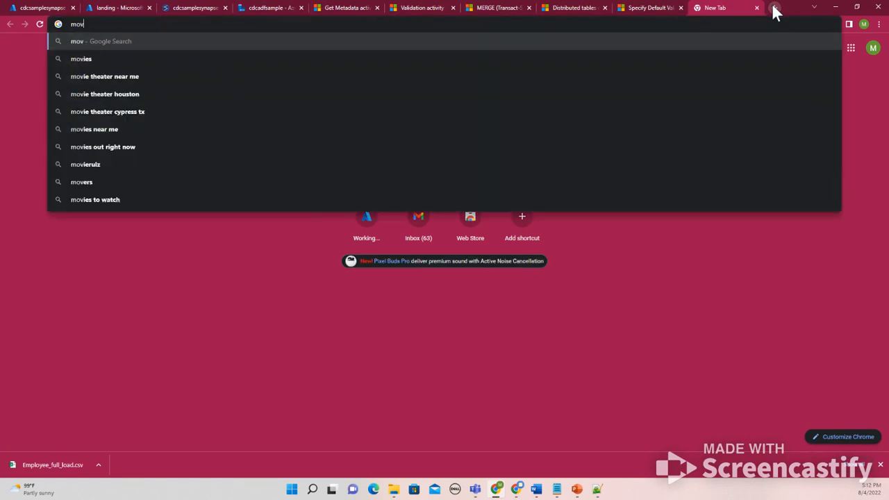
pyautogui.write('e a file')
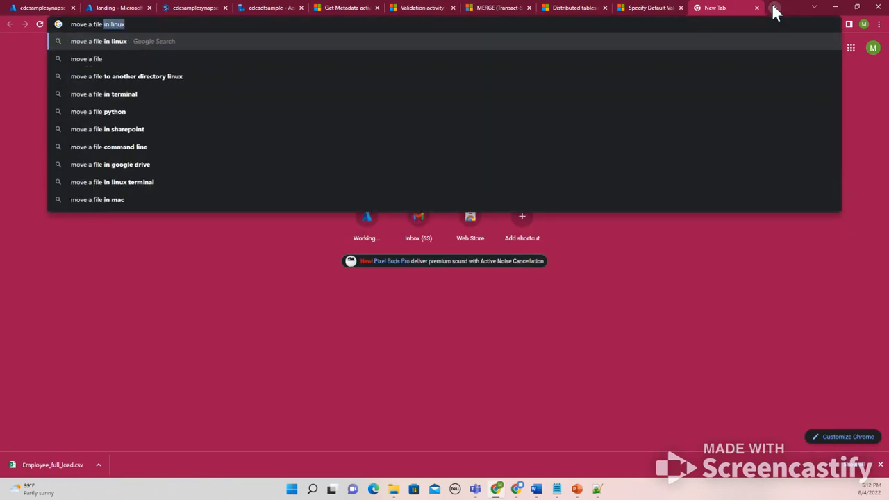
pyautogui.write(' in a')
pyautogui.press('BackSpace')
pyautogui.press('BackSpace')
pyautogui.press('BackSpace')
pyautogui.press('BackSpace')
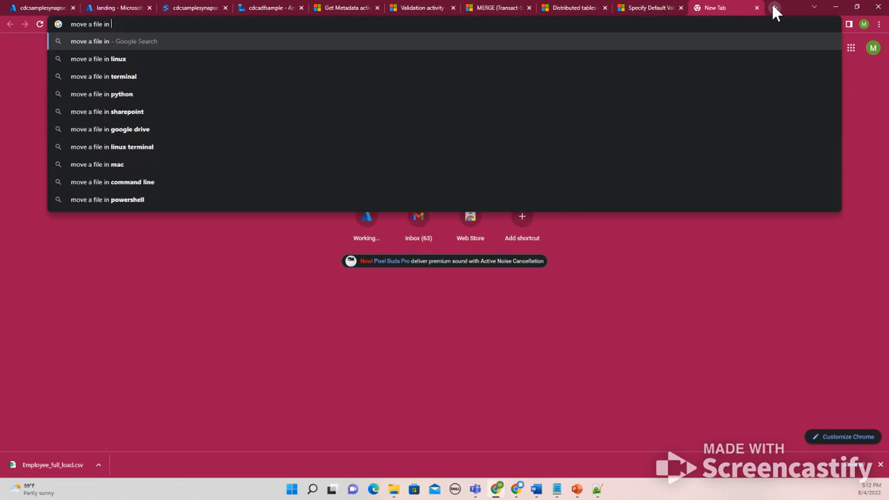
pyautogui.write('to ano')
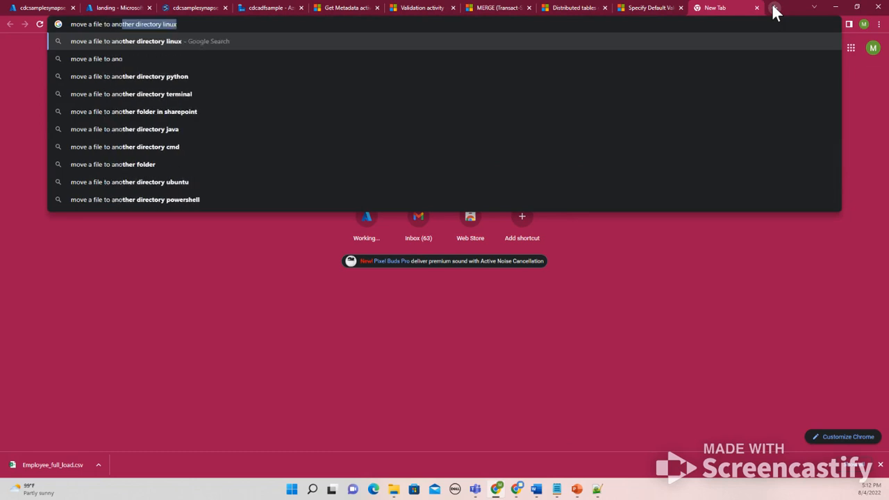
pyautogui.write('ther folder')
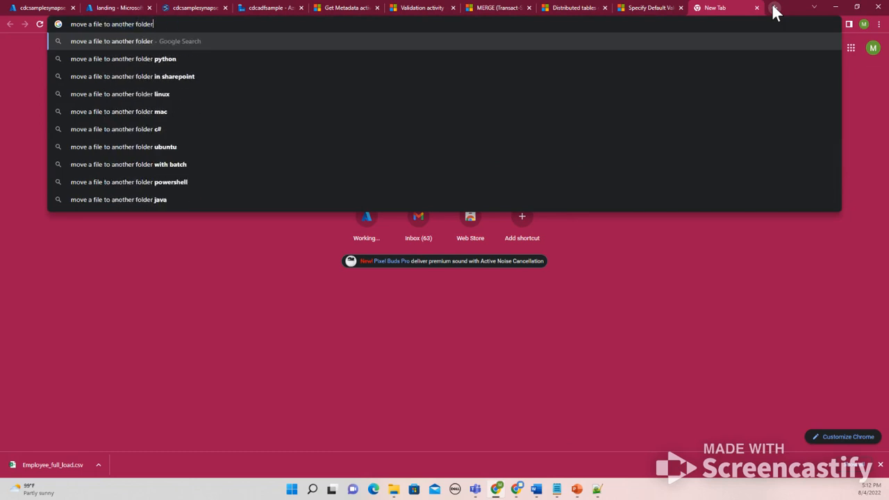
pyautogui.write(' data factor')
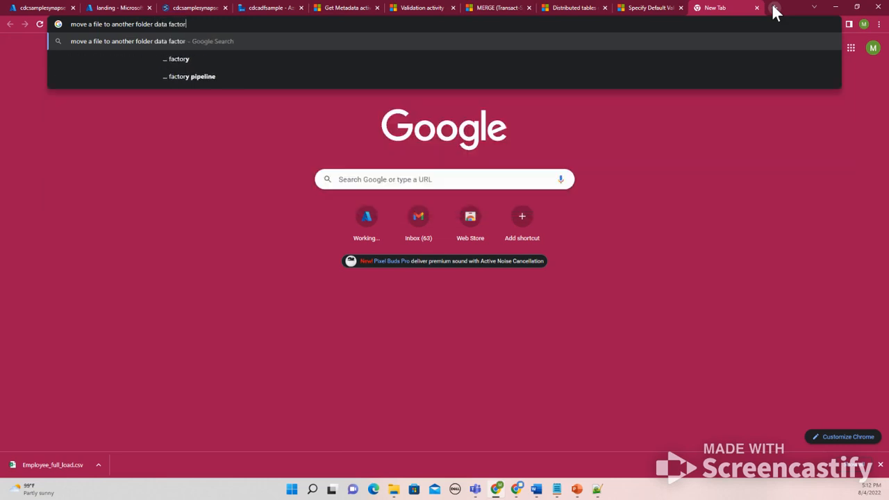
pyautogui.write('y')
pyautogui.press('Return')
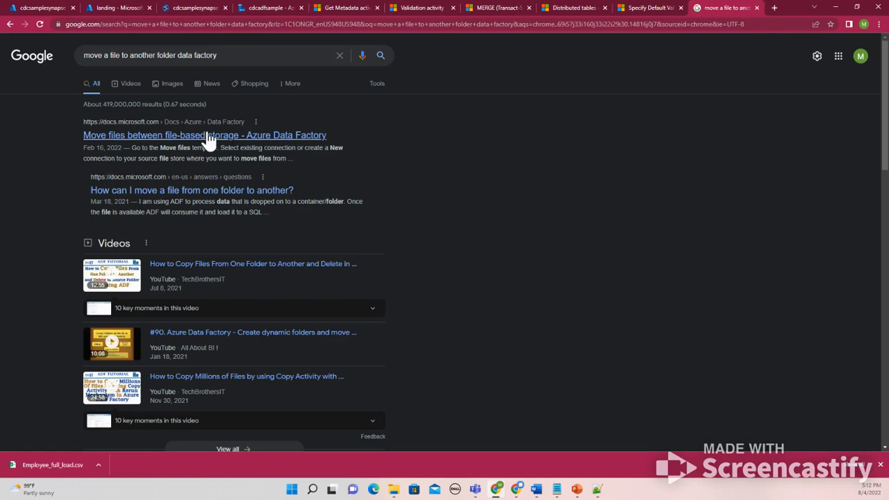
# Open the Microsoft docs article on moving files between file-based storage and read through it
pyautogui.click(206, 135)
pyautogui.scroll(-5, 341, 227)
pyautogui.scroll(-3, 340, 227)
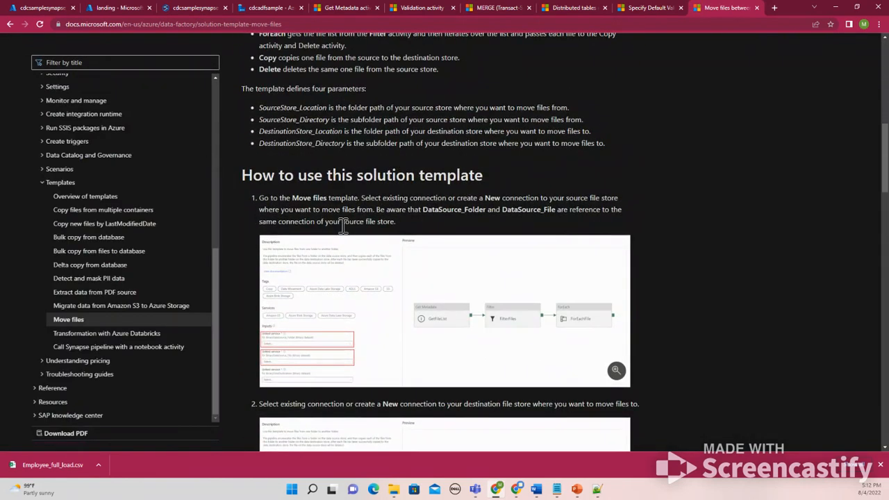
# Scroll through the Move files template article, reviewing its parameters, usage steps and sample debug results
pyautogui.scroll(-2, 343, 226)
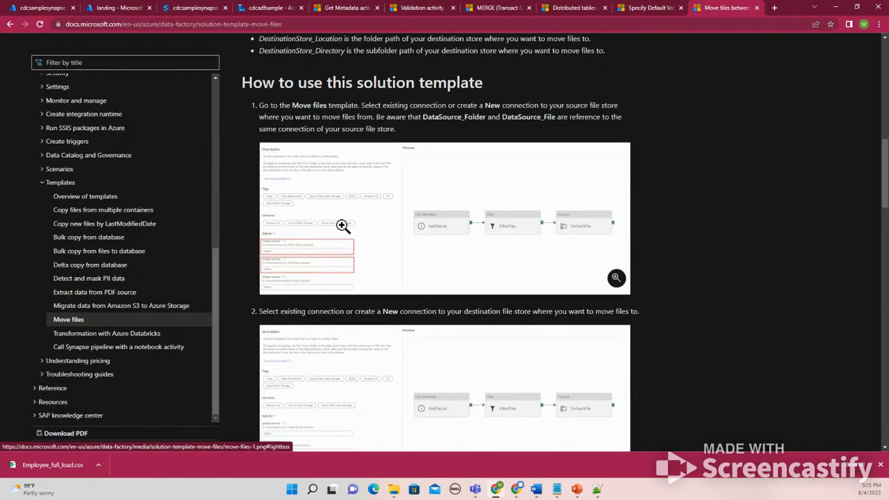
pyautogui.scroll(-2, 342, 225)
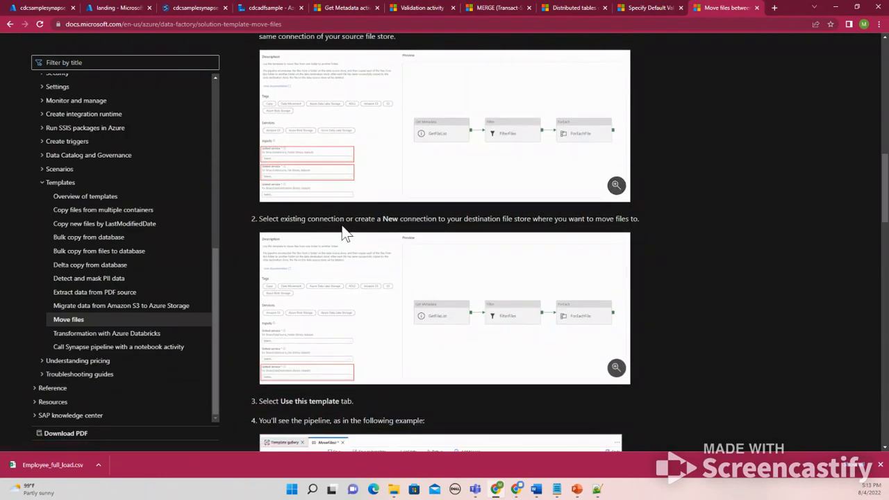
pyautogui.scroll(-1, 342, 225)
pyautogui.scroll(-2, 343, 231)
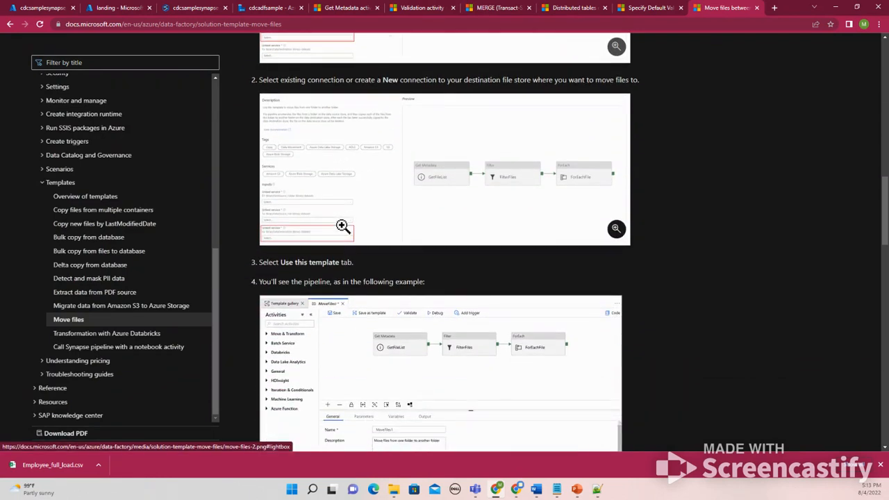
pyautogui.scroll(-1, 342, 226)
pyautogui.scroll(-2, 342, 225)
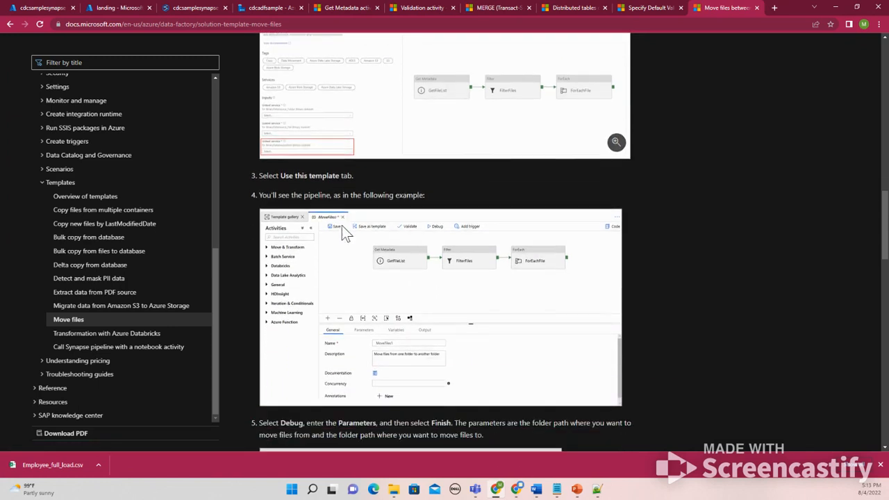
pyautogui.scroll(-3, 342, 226)
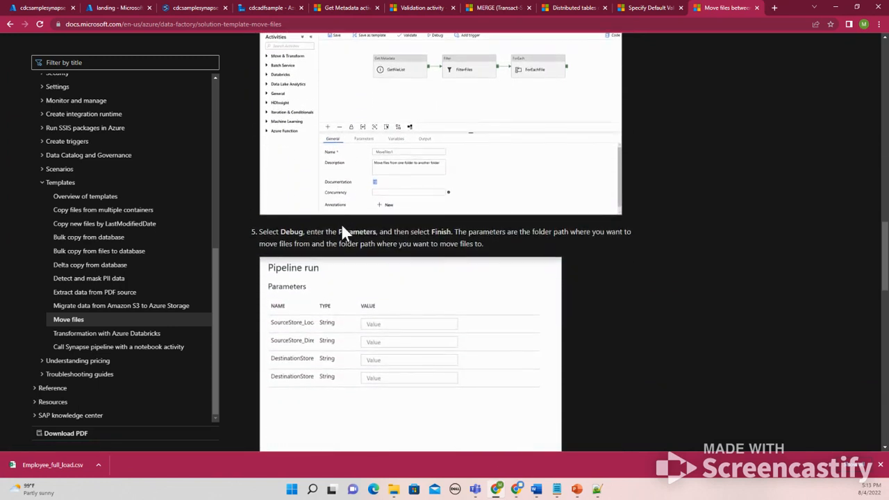
pyautogui.scroll(-5, 342, 225)
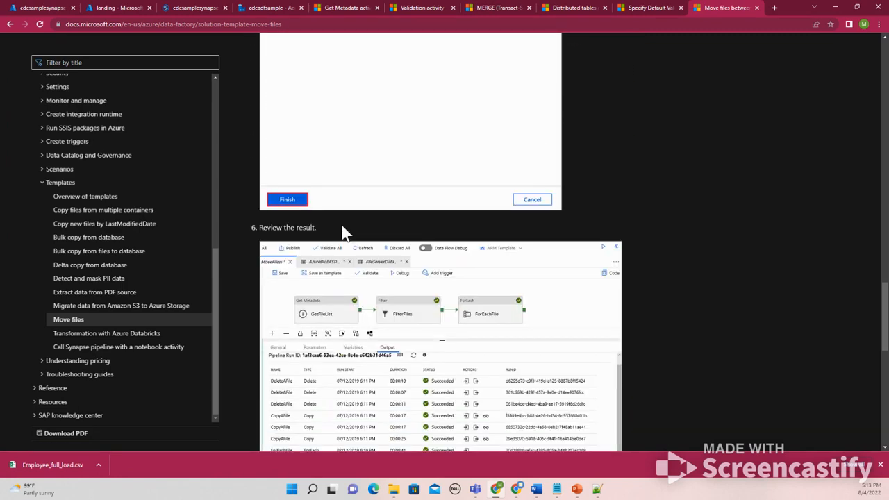
pyautogui.scroll(-3, 344, 233)
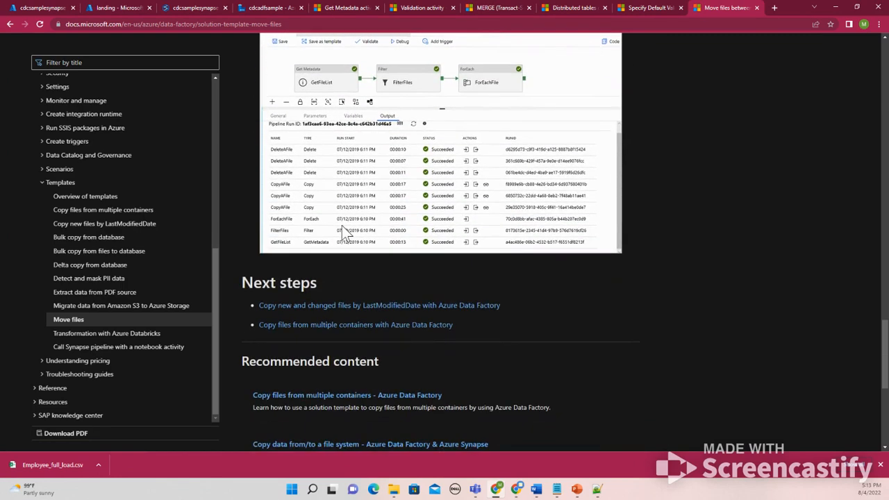
pyautogui.scroll(15, 344, 232)
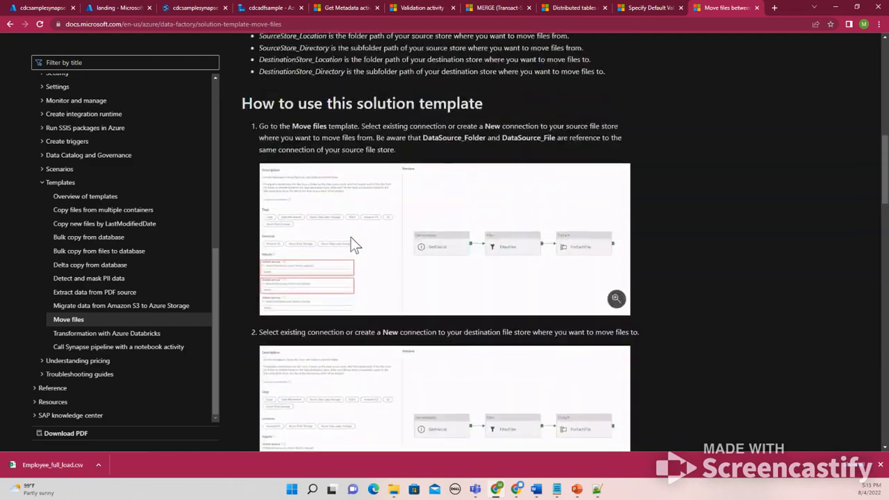
pyautogui.scroll(3, 350, 235)
pyautogui.moveTo(353, 198); pyautogui.dragTo(380, 197)
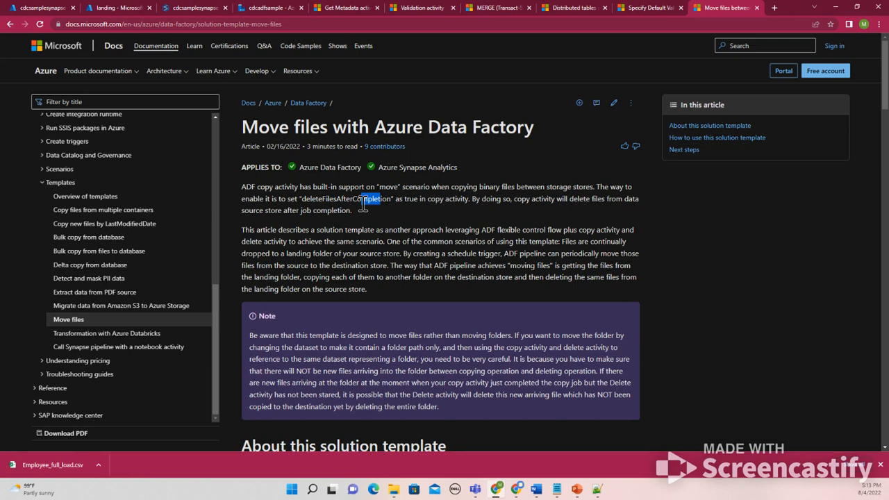
pyautogui.moveTo(540, 187); pyautogui.dragTo(609, 186)
pyautogui.scroll(-1, 464, 261)
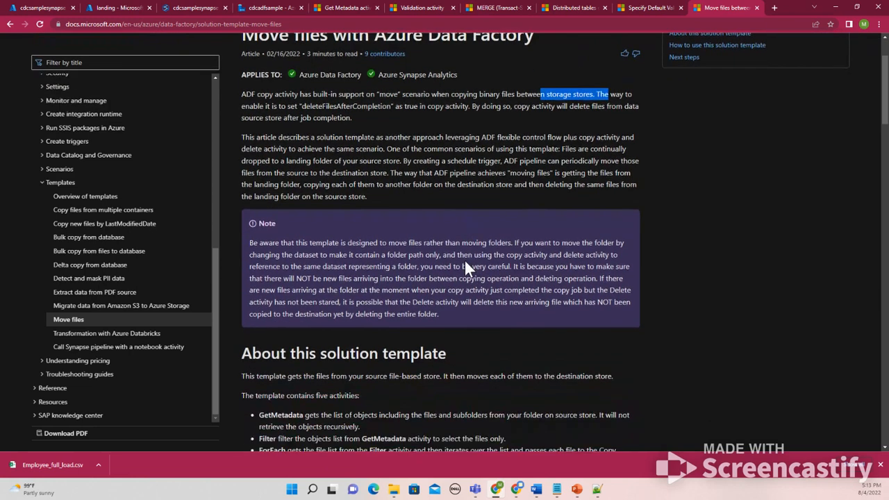
pyautogui.scroll(-1, 464, 261)
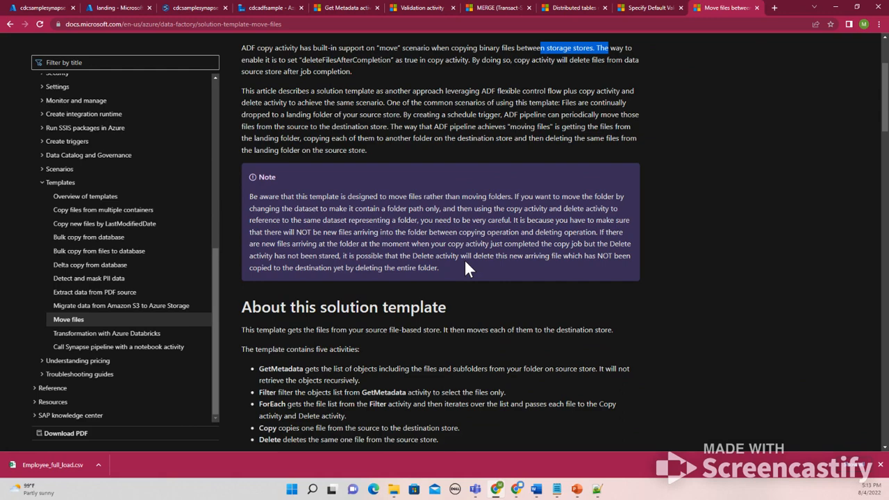
pyautogui.scroll(-3, 466, 268)
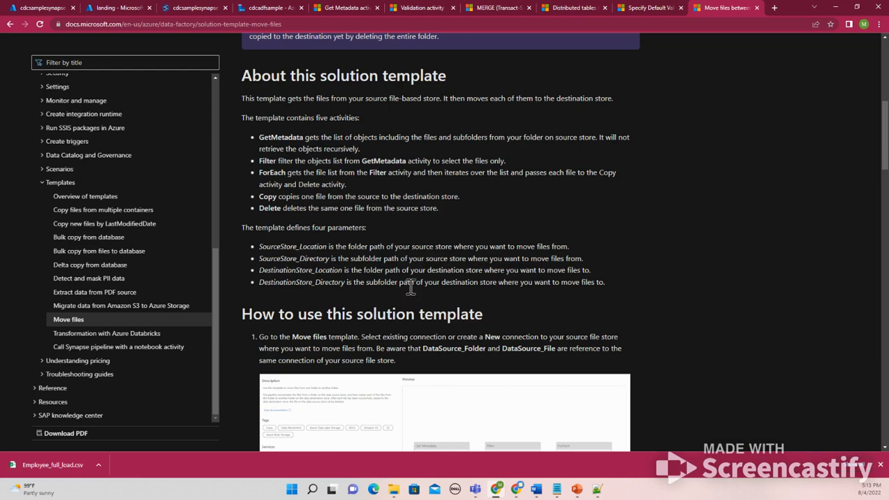
pyautogui.scroll(-3, 408, 292)
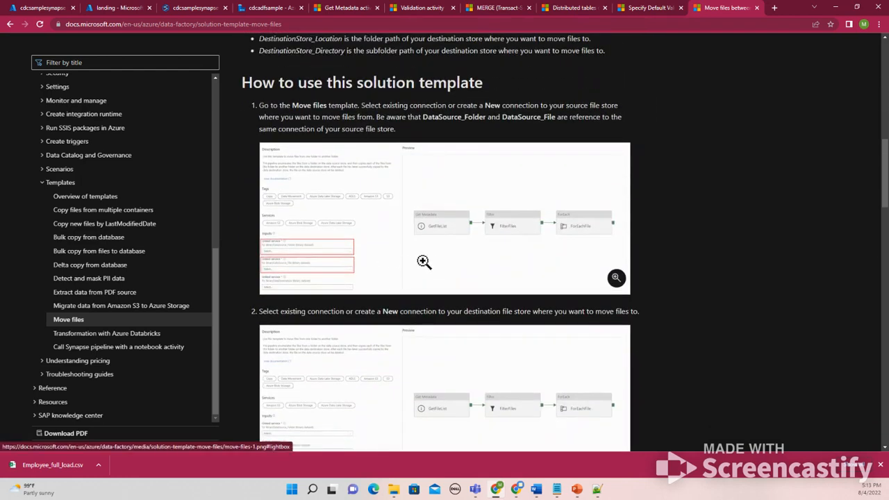
pyautogui.scroll(-2, 458, 259)
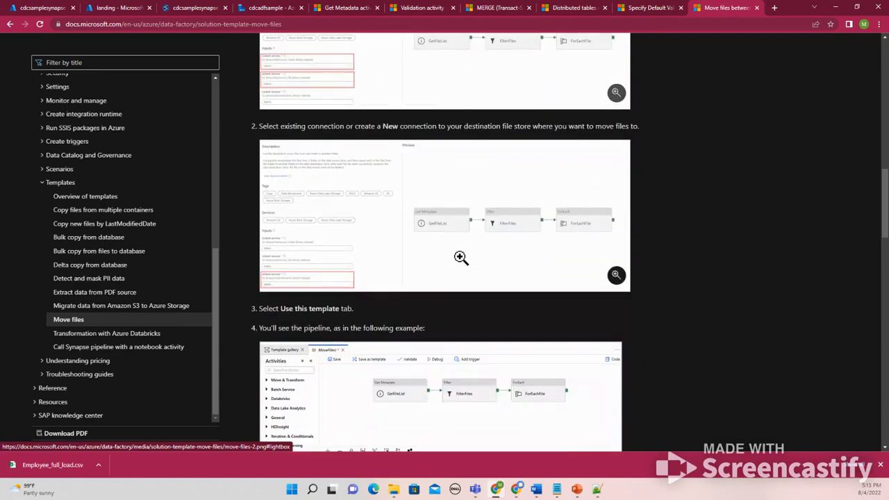
pyautogui.scroll(-3, 454, 266)
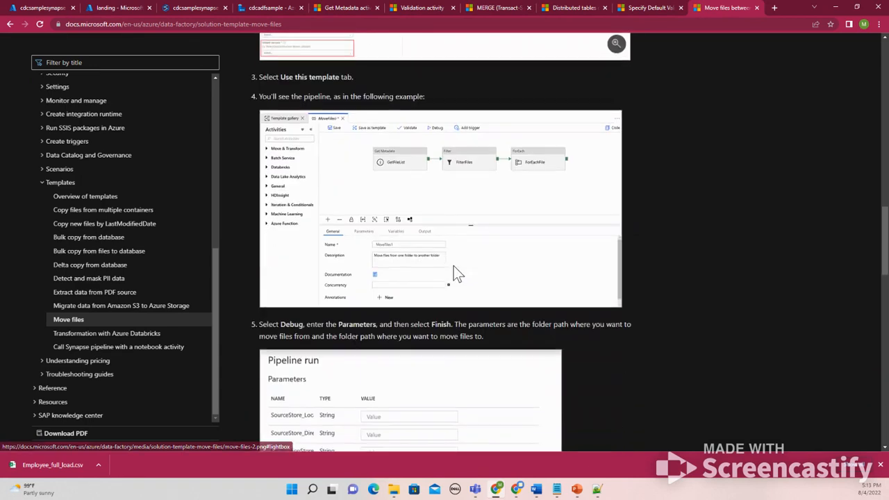
pyautogui.scroll(-3, 457, 273)
pyautogui.scroll(-6, 455, 273)
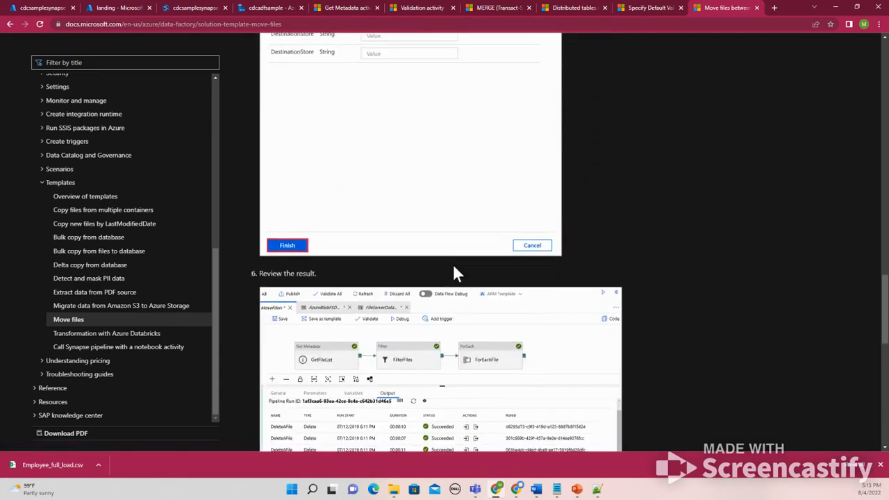
pyautogui.scroll(-3, 455, 273)
pyautogui.scroll(4, 455, 273)
pyautogui.scroll(1, 455, 272)
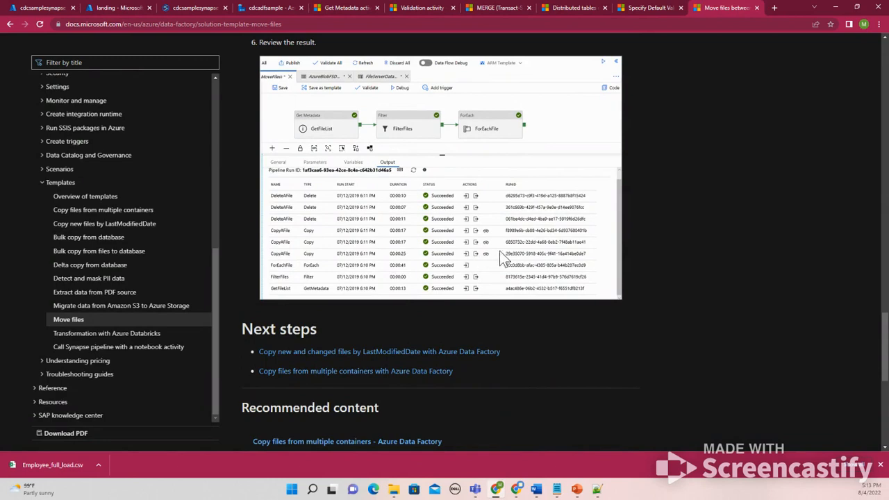
# Return to the Data Factory pipeline and inspect the run output of the Archive input file activity
pyautogui.click(633, 8)
pyautogui.click(419, 8)
pyautogui.click(280, 8)
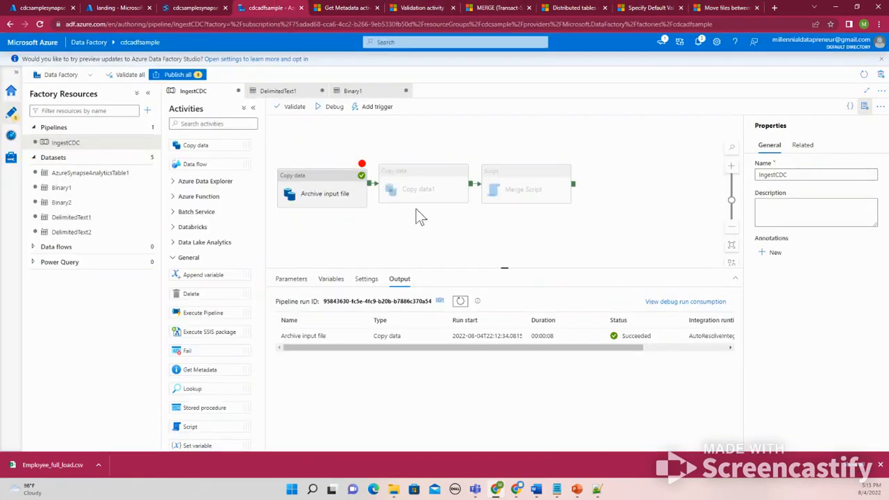
pyautogui.click(346, 336)
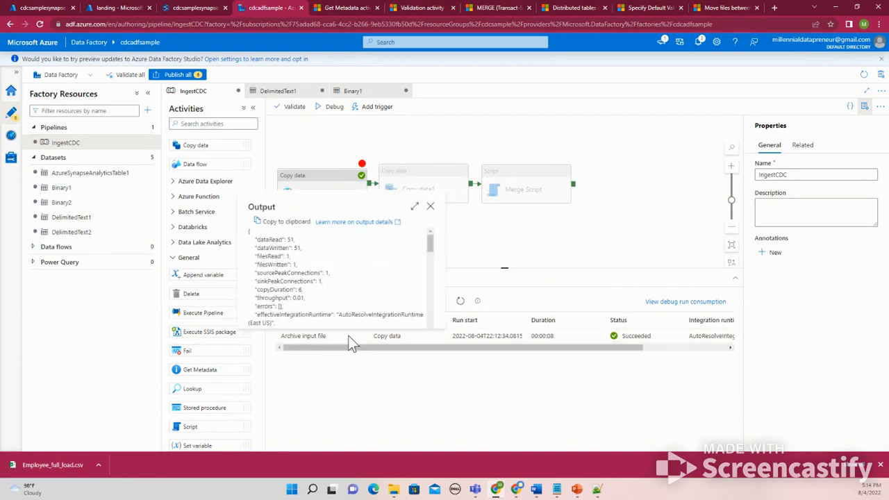
pyautogui.scroll(-3, 409, 250)
pyautogui.click(430, 206)
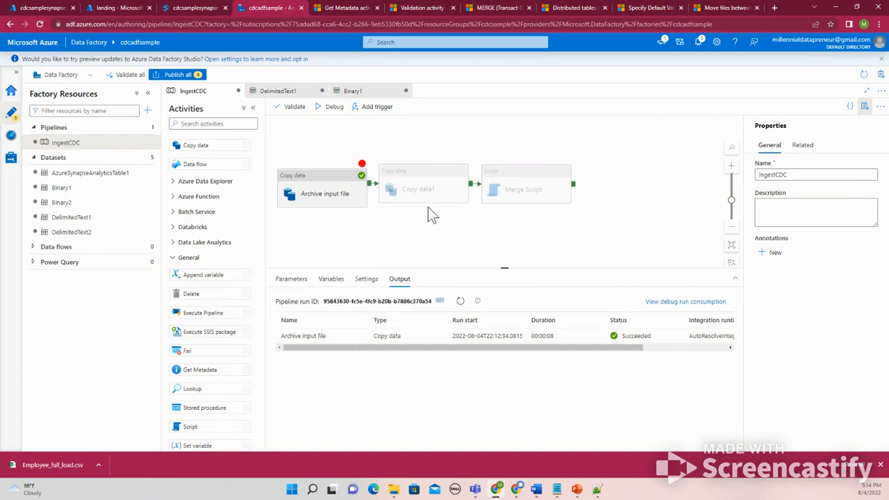
pyautogui.moveTo(353, 342)
# Open the archived employeefile in the landing container's archive folder and view its contents
pyautogui.click(109, 8)
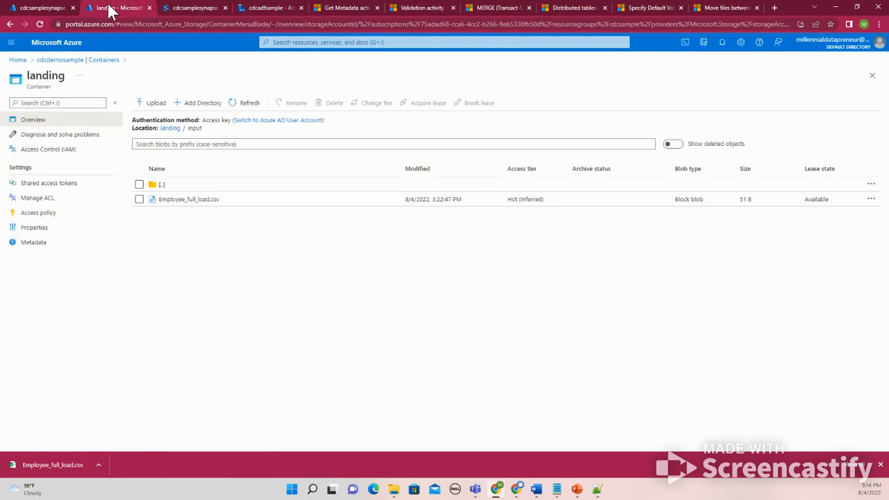
pyautogui.click(170, 129)
pyautogui.click(169, 184)
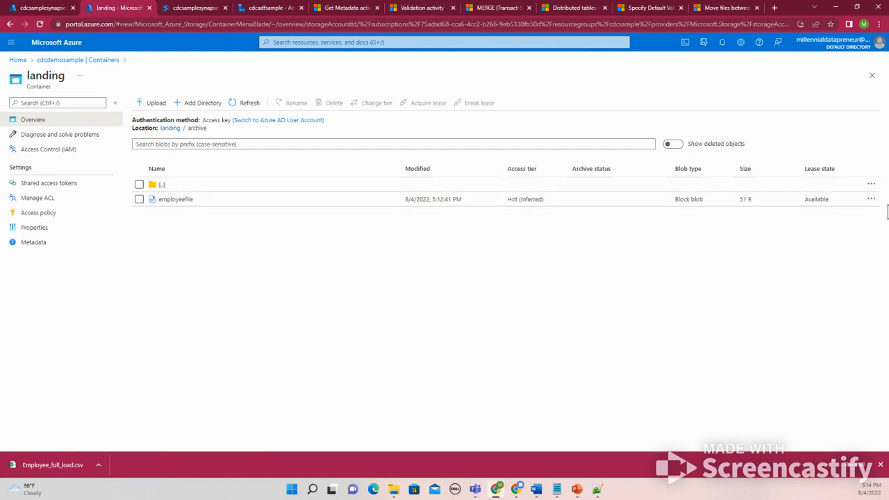
pyautogui.click(871, 201)
pyautogui.click(823, 205)
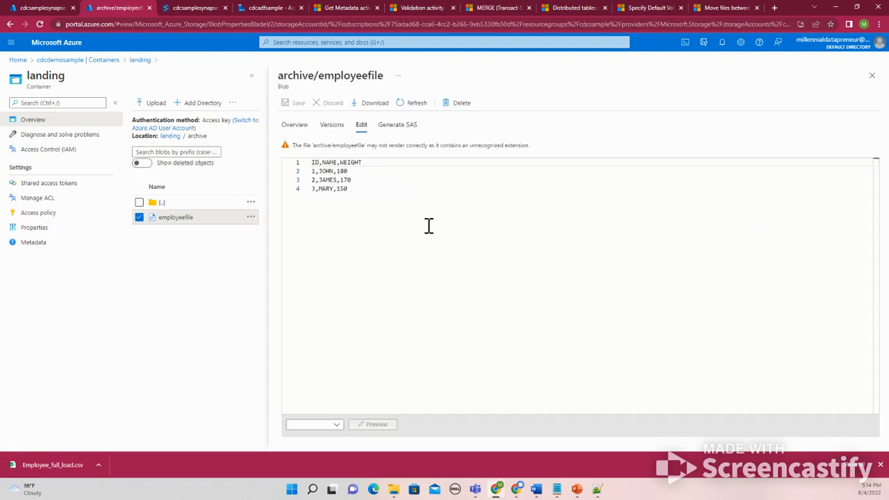
pyautogui.click(872, 75)
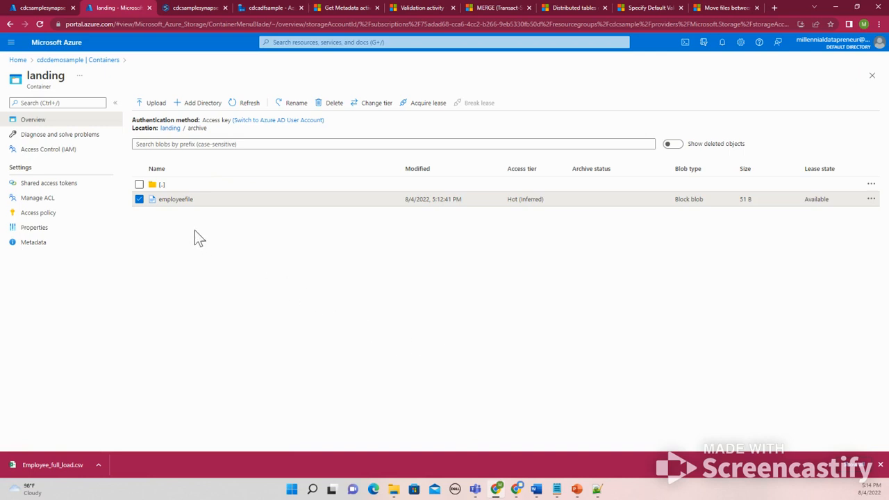
# Browse between the input and archive folders of the landing container to compare their files
pyautogui.click(170, 128)
pyautogui.doubleClick(167, 201)
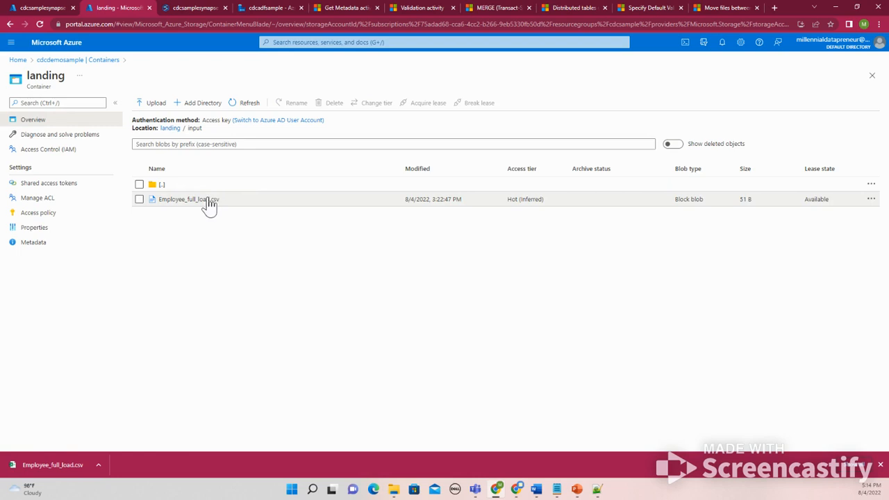
pyautogui.click(171, 129)
pyautogui.click(169, 199)
pyautogui.click(169, 129)
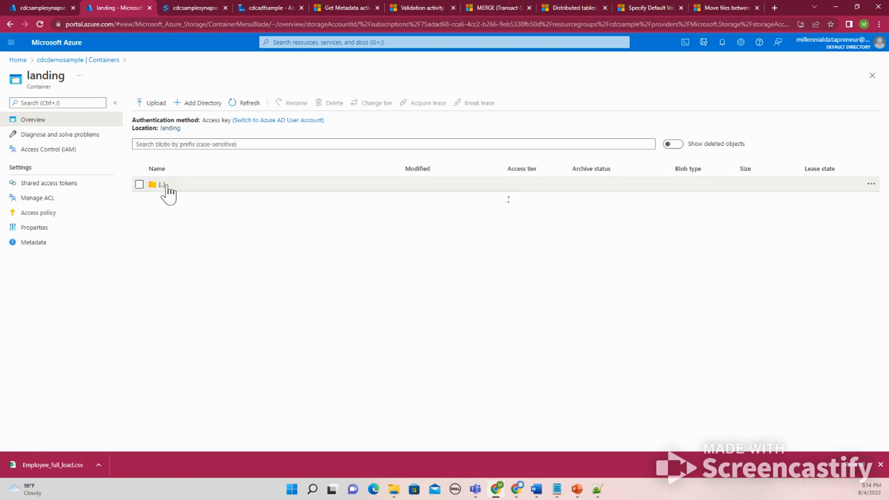
pyautogui.click(169, 184)
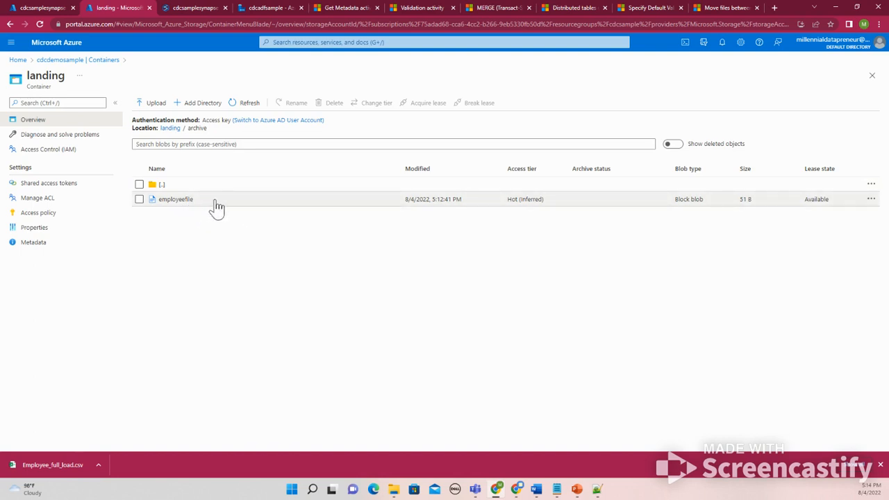
pyautogui.click(170, 129)
pyautogui.click(177, 200)
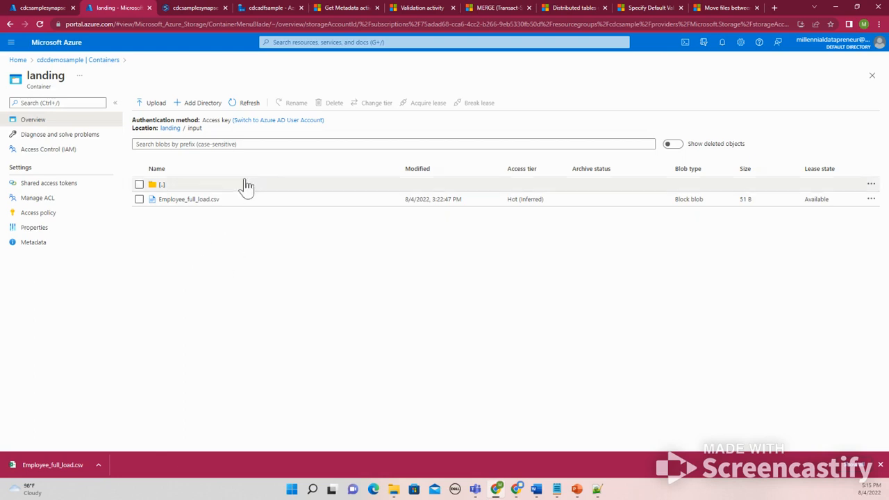
pyautogui.click(172, 129)
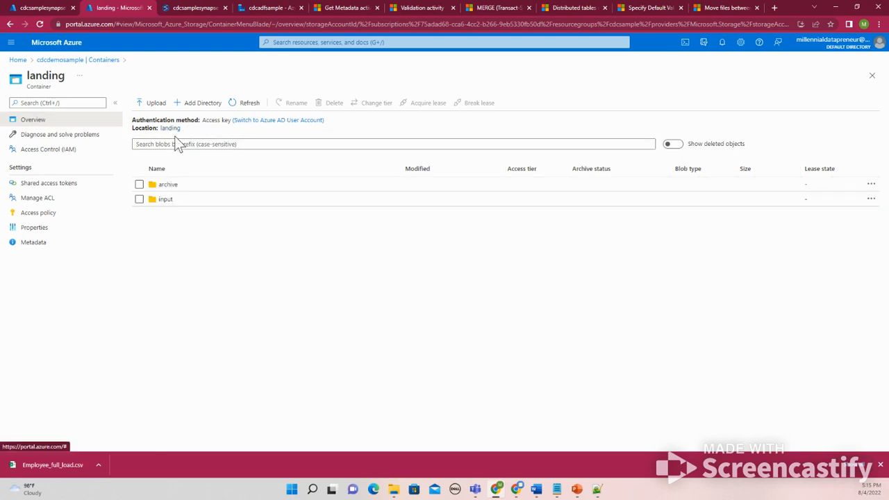
pyautogui.click(169, 185)
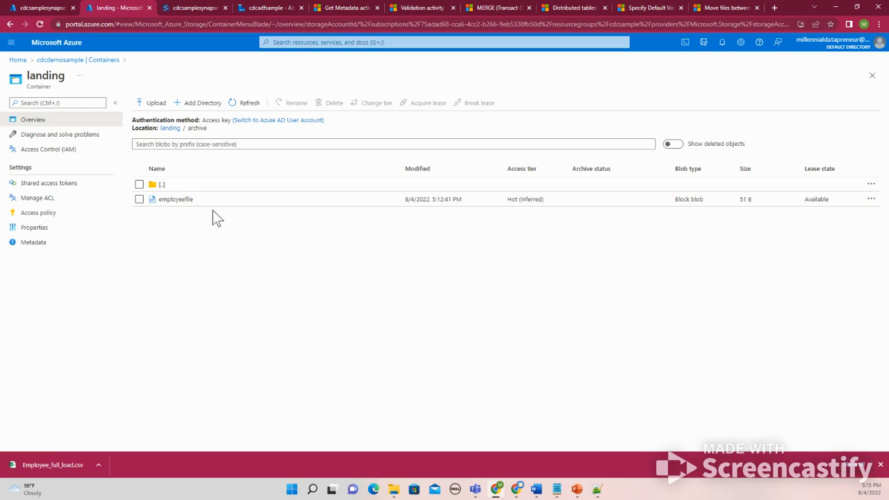
# Open the sink dataset of the Archive input file copy activity and rename its file to employee_processed
pyautogui.click(267, 9)
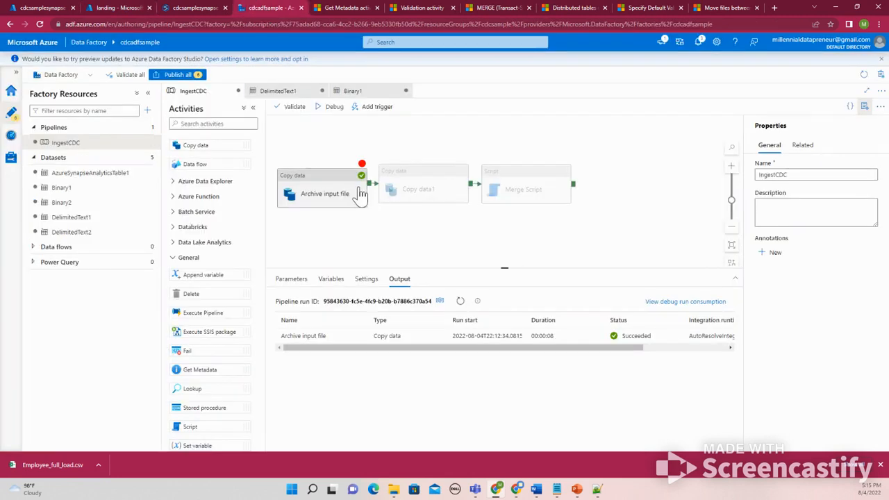
pyautogui.click(319, 202)
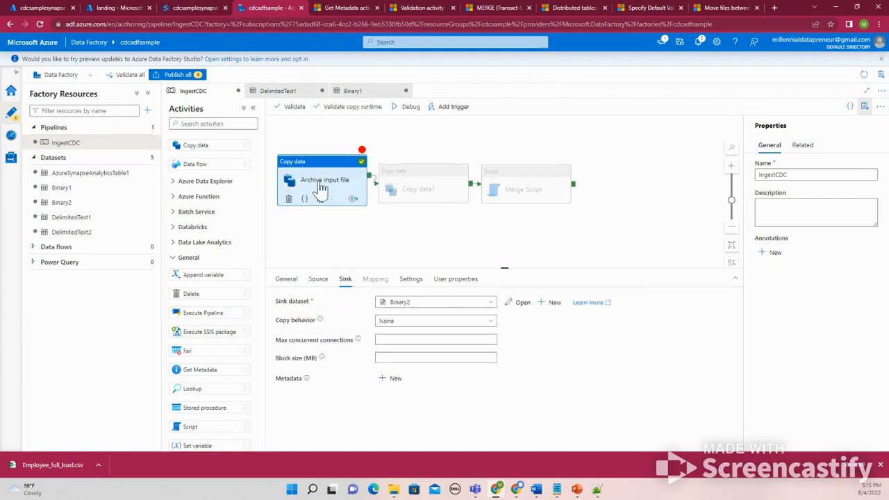
pyautogui.click(316, 279)
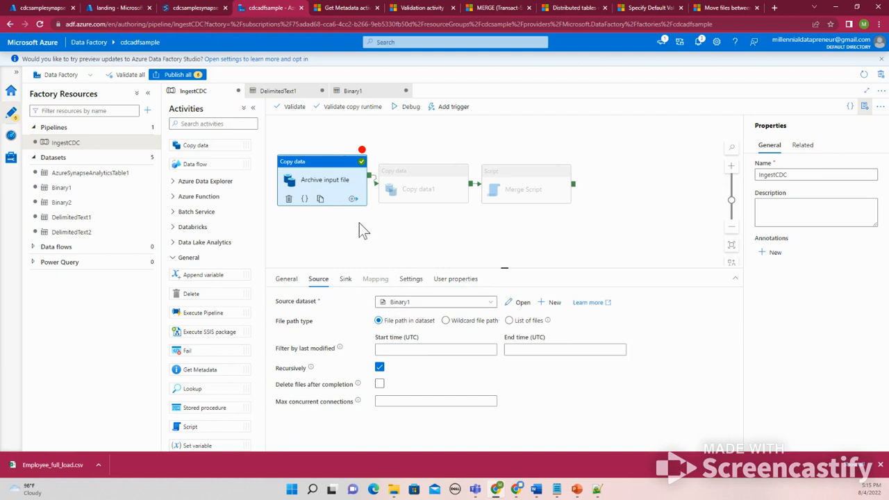
pyautogui.click(345, 281)
pyautogui.click(526, 304)
pyautogui.click(474, 282)
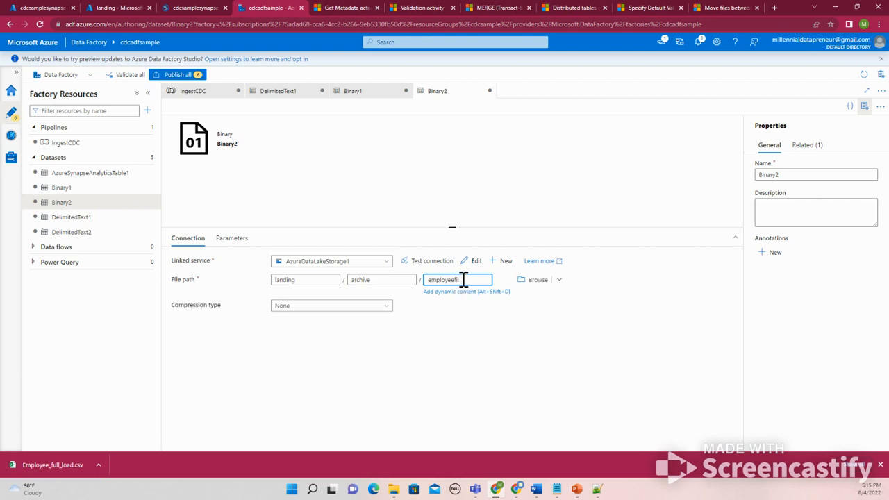
pyautogui.press('BackSpace')
# Open dynamic content for the sink file name and start a concat expression with the text 'Employee_Process'
pyautogui.click(464, 293)
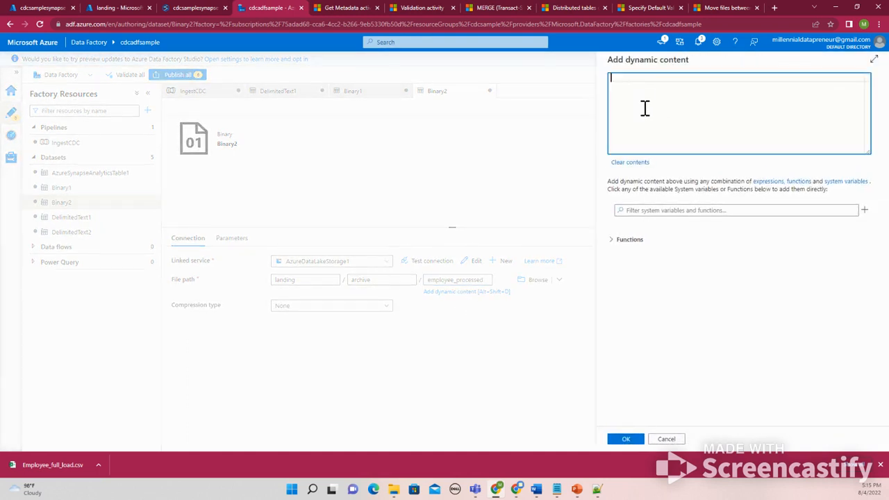
pyautogui.click(632, 239)
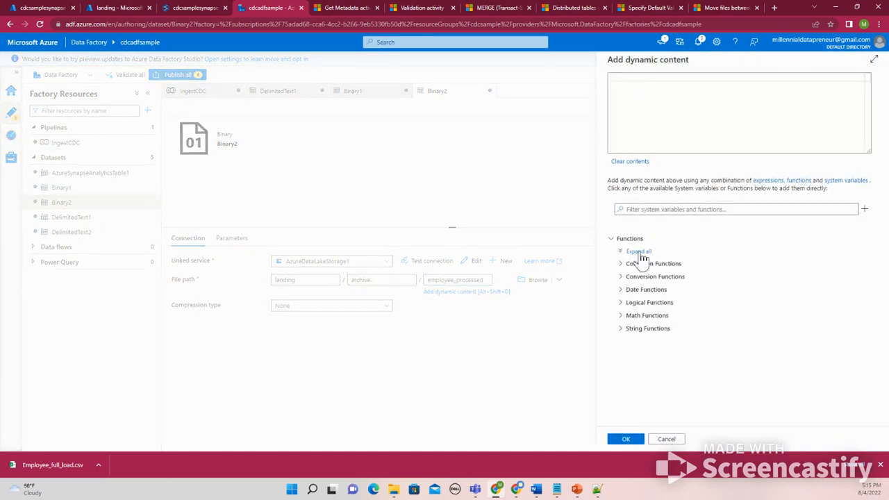
pyautogui.click(656, 104)
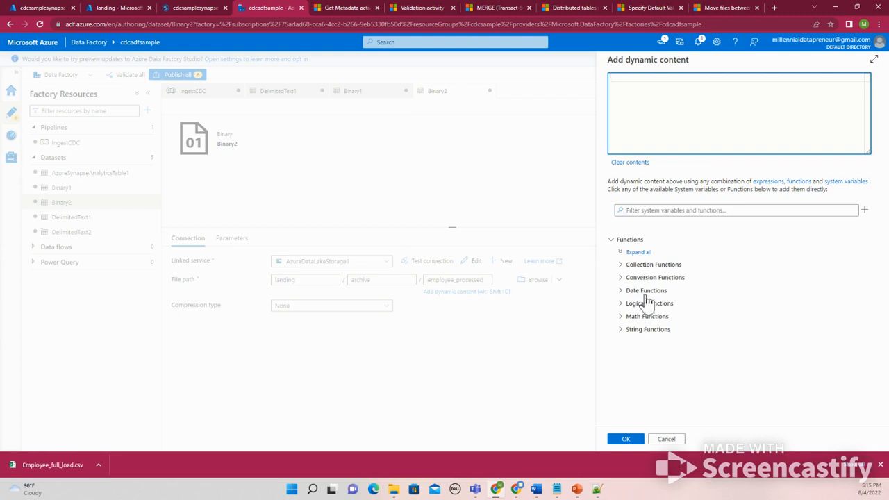
pyautogui.click(641, 329)
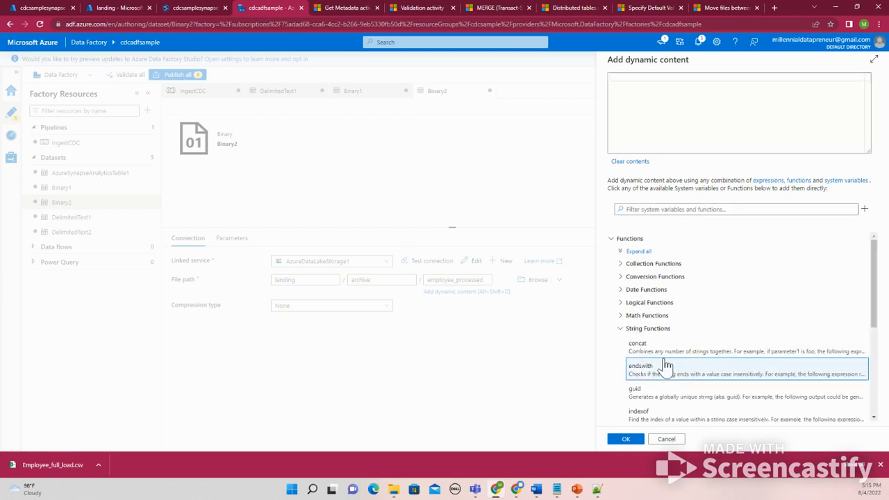
pyautogui.click(664, 358)
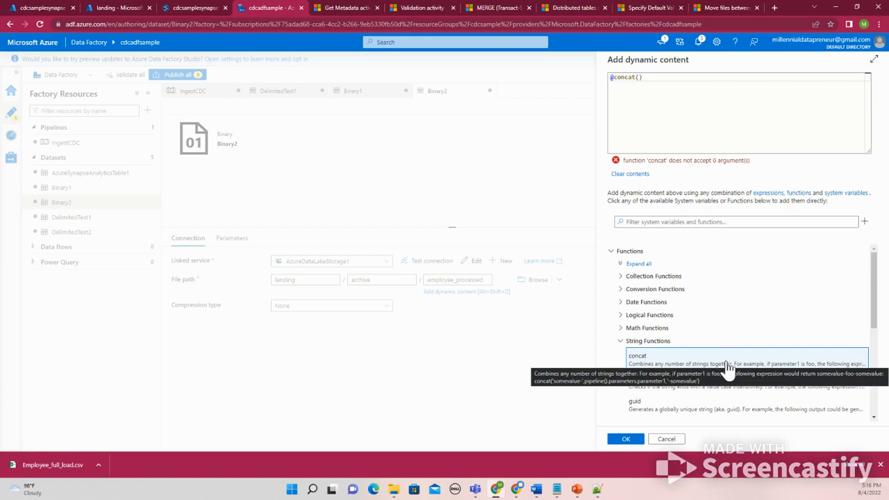
pyautogui.click(640, 78)
pyautogui.write("'")
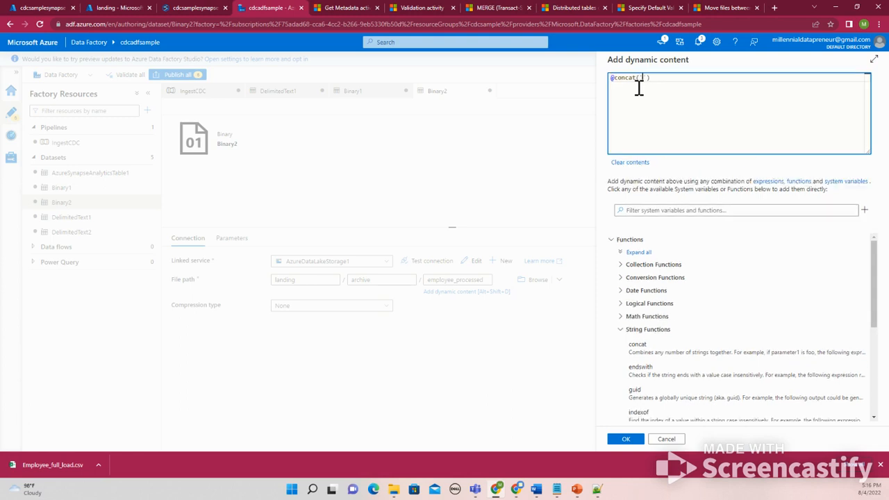
pyautogui.write('employee')
pyautogui.press('Left')
pyautogui.press('BackSpace')
pyautogui.write("Employee_Process',")
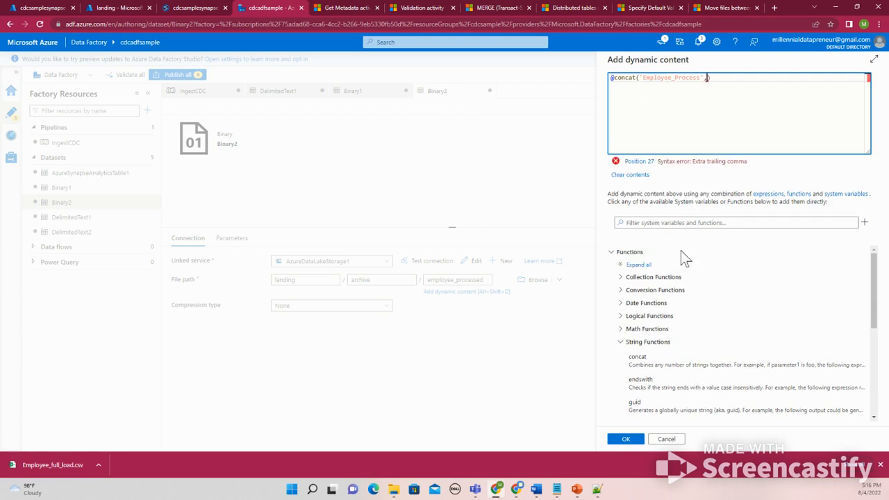
# Append utcnow() and '.csv' to the concat expression and apply it as the archive file name
pyautogui.scroll(-5, 648, 349)
pyautogui.scroll(5, 648, 349)
pyautogui.click(633, 304)
pyautogui.scroll(-5, 642, 328)
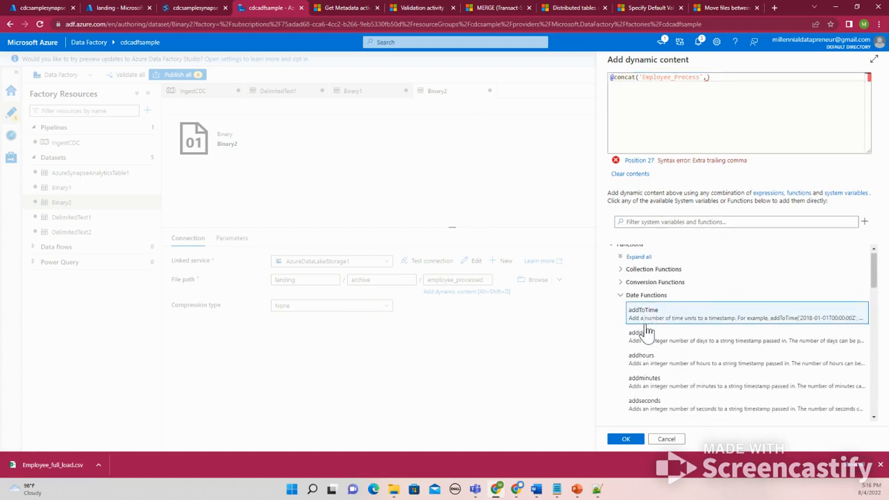
pyautogui.scroll(-5, 646, 332)
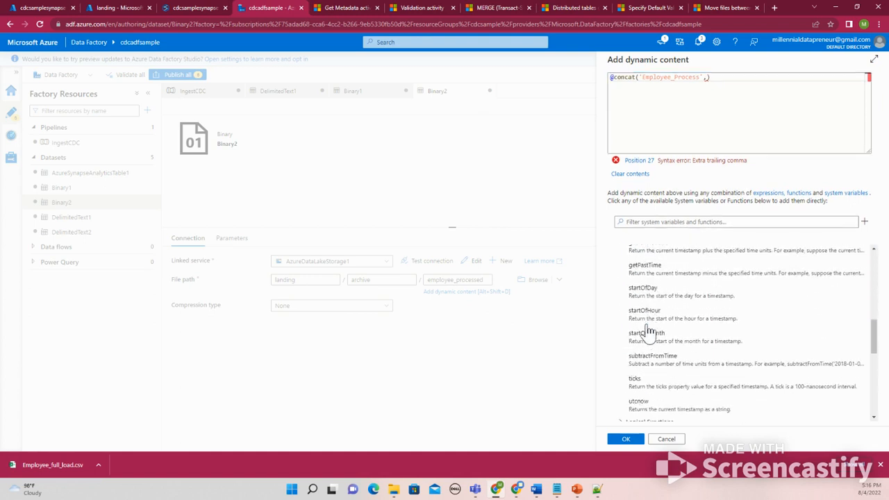
pyautogui.scroll(3, 647, 332)
pyautogui.scroll(2, 647, 331)
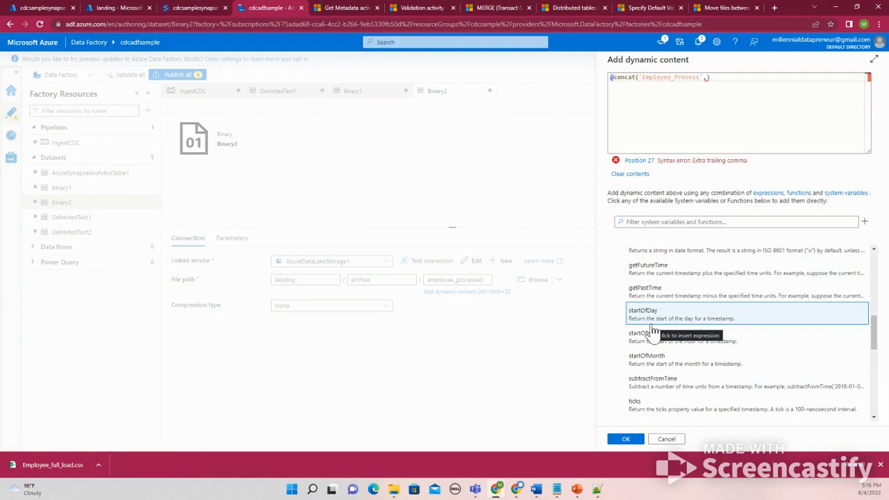
pyautogui.scroll(-2, 653, 334)
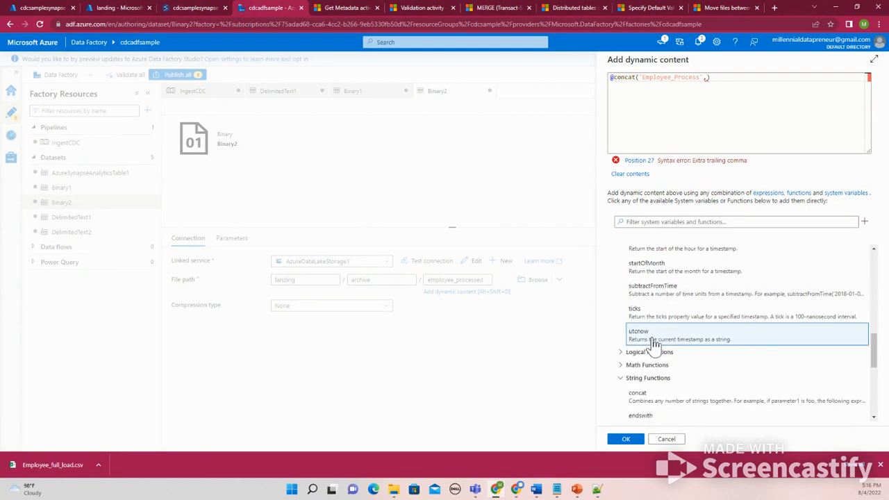
pyautogui.click(653, 333)
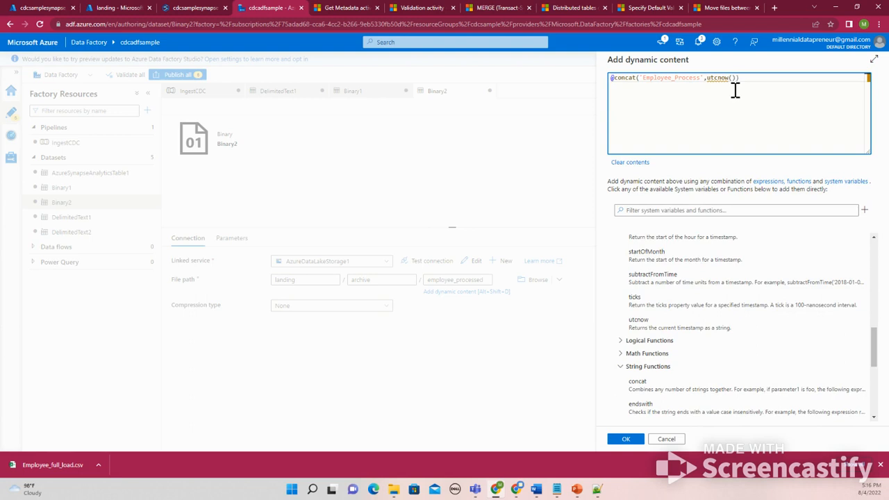
pyautogui.write(",'.csv")
pyautogui.click(623, 439)
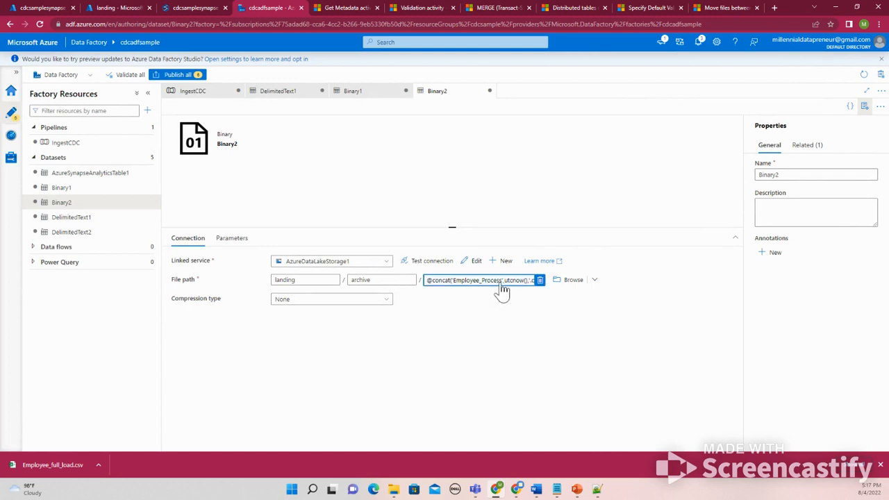
# Edit the file name expression so its prefix reads 'Employee_Processed' and apply it
pyautogui.click(499, 284)
pyautogui.click(698, 77)
pyautogui.write('ed')
pyautogui.click(638, 445)
# Return to the IngestCDC pipeline and review the Archive input file activity's source settings
pyautogui.click(357, 95)
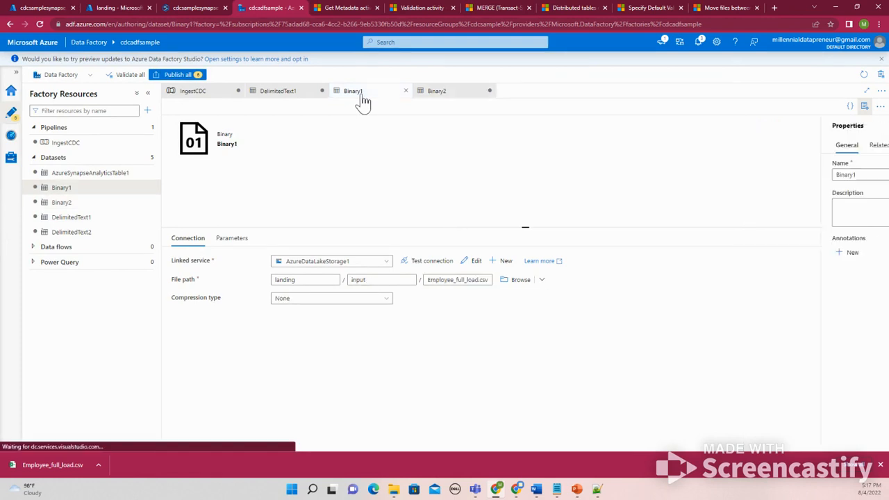
pyautogui.click(284, 96)
pyautogui.click(213, 93)
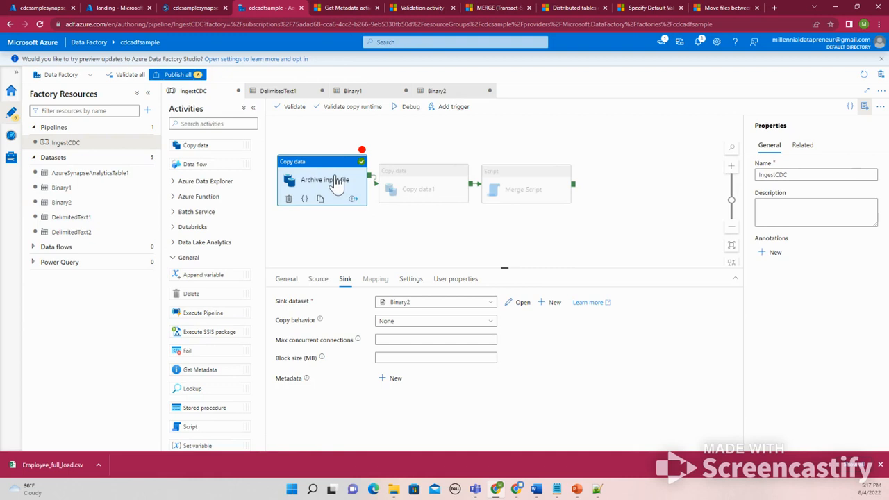
pyautogui.click(312, 282)
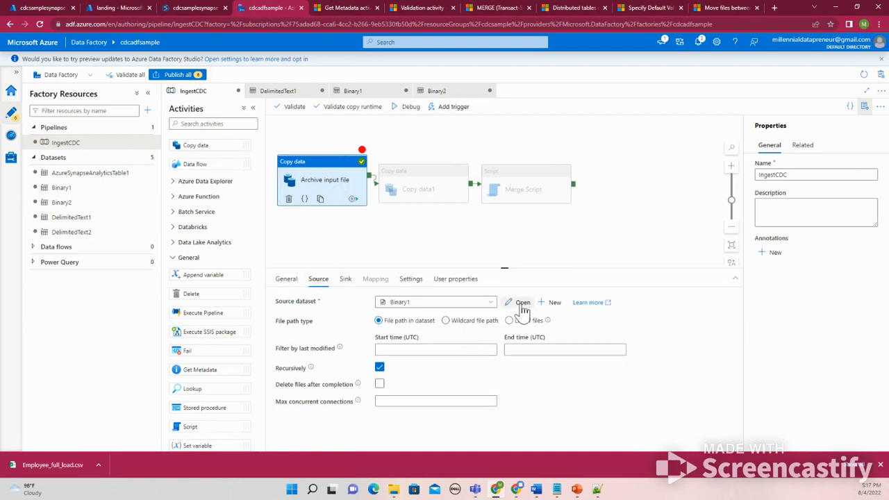
pyautogui.click(379, 383)
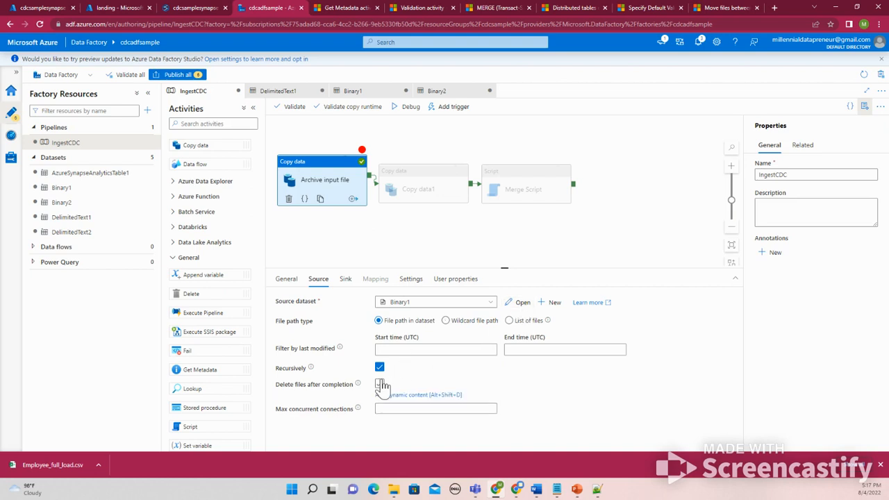
pyautogui.click(379, 385)
# Delete the Archive input file activity from the pipeline
pyautogui.moveTo(358, 382)
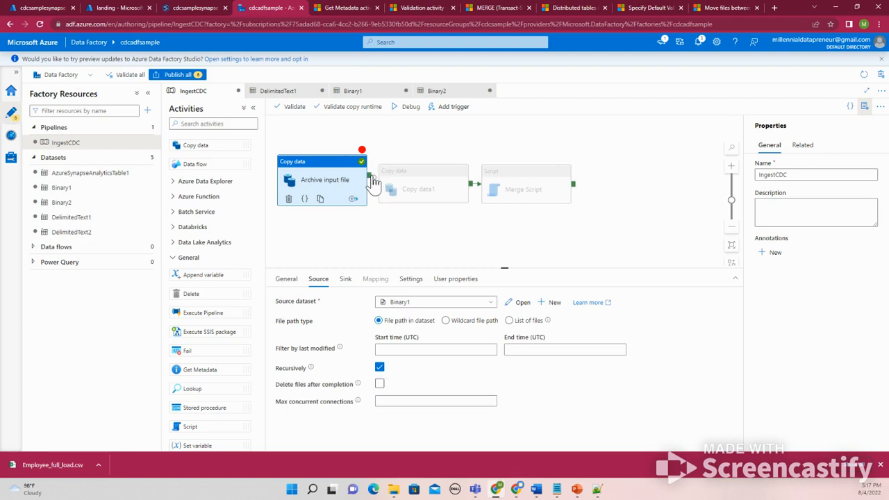
pyautogui.press('Delete')
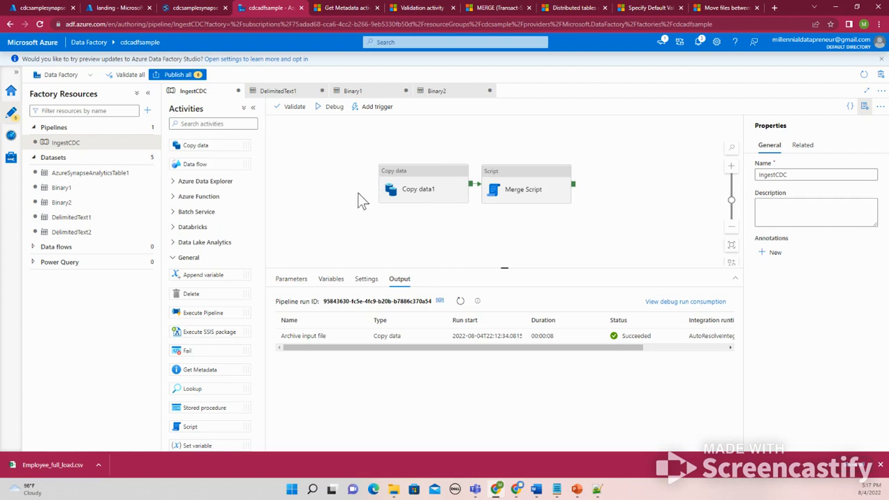
pyautogui.click(406, 186)
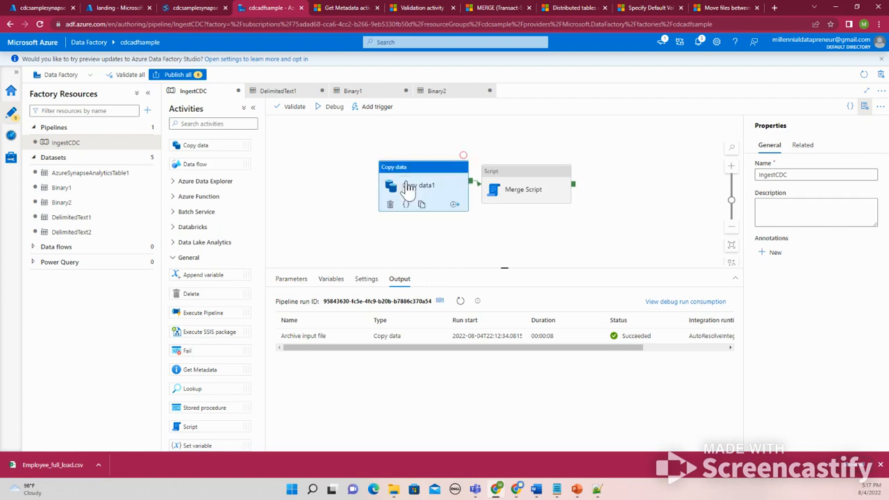
pyautogui.click(510, 189)
pyautogui.click(359, 174)
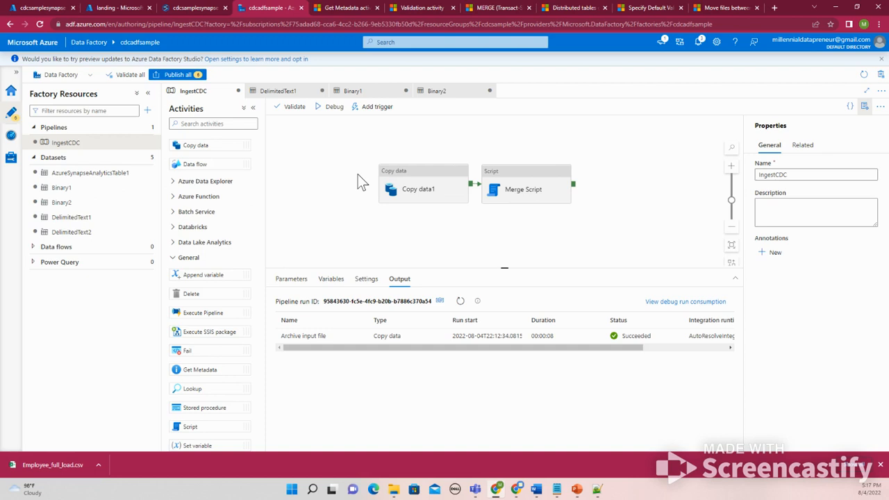
pyautogui.rightClick(355, 175)
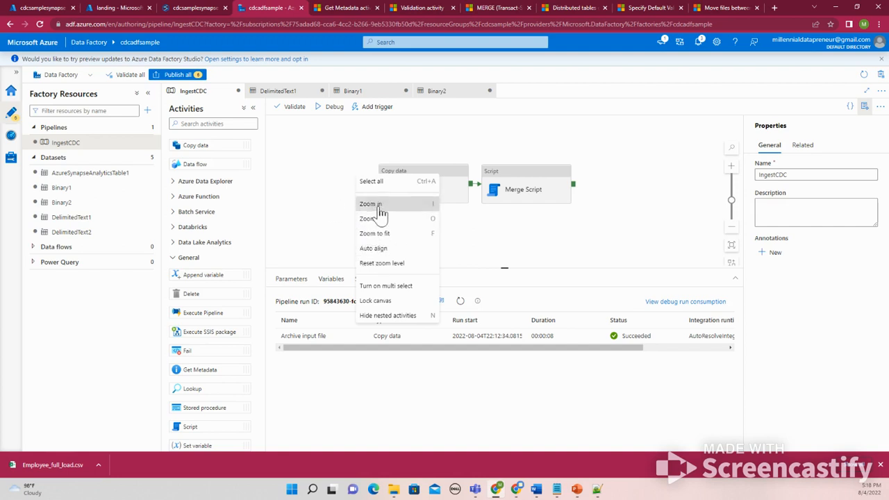
pyautogui.rightClick(330, 197)
pyautogui.click(300, 196)
pyautogui.click(300, 196)
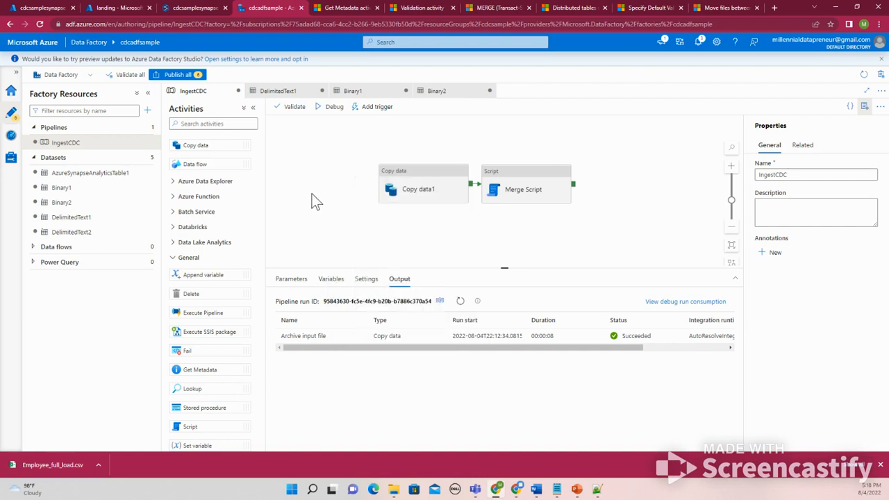
pyautogui.click(520, 190)
pyautogui.click(418, 193)
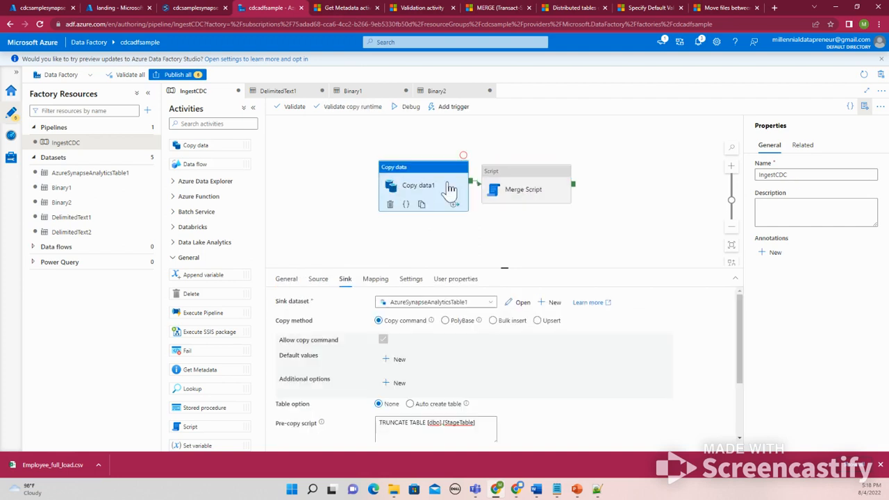
pyautogui.click(660, 200)
pyautogui.rightClick(324, 243)
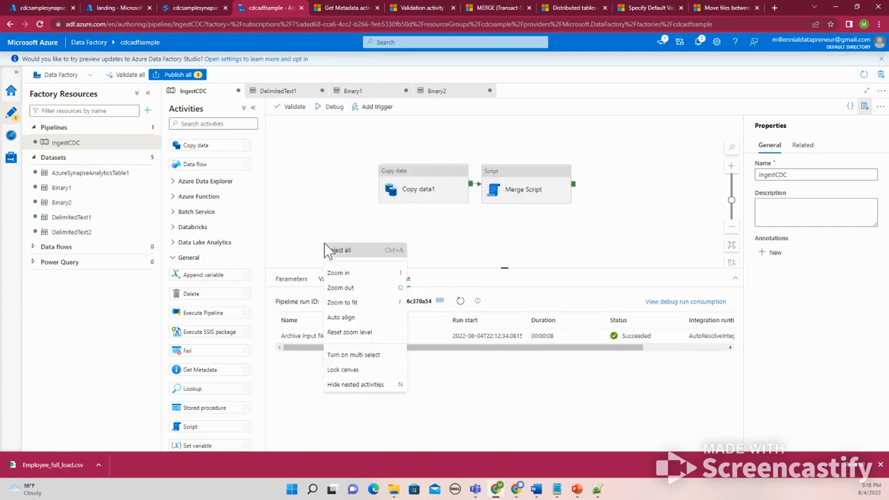
pyautogui.click(446, 246)
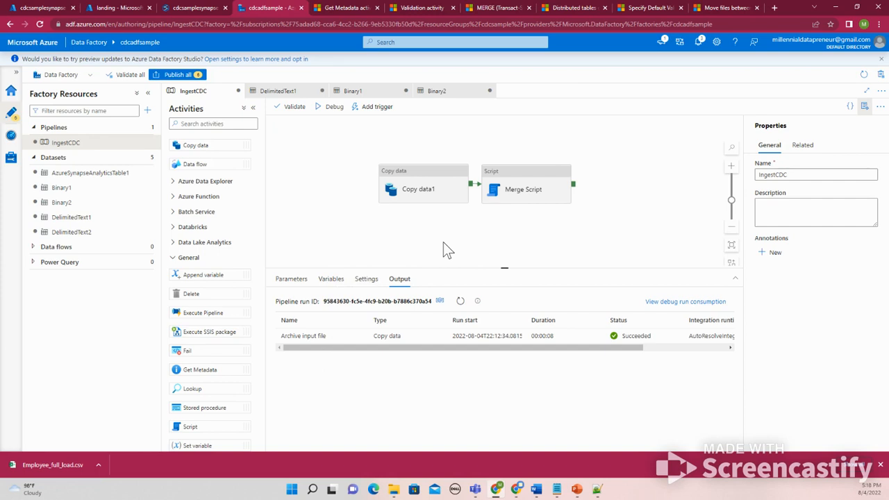
pyautogui.rightClick(409, 243)
pyautogui.press('Escape')
pyautogui.rightClick(350, 169)
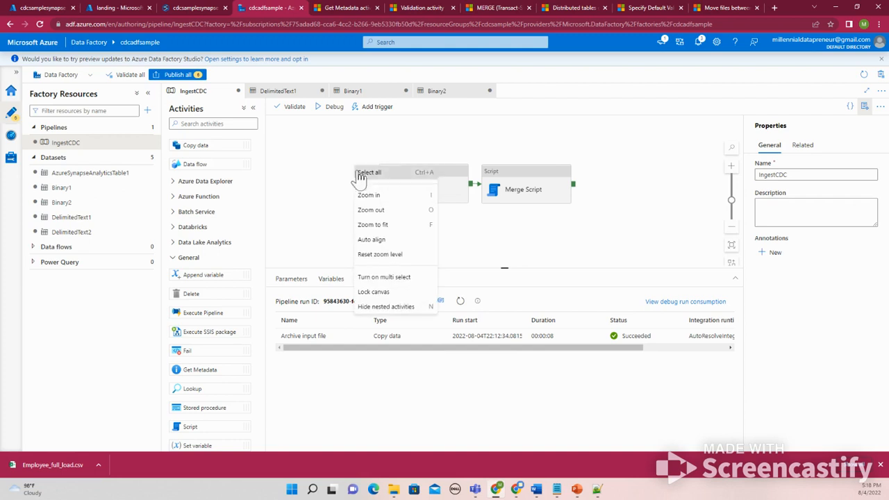
pyautogui.click(361, 173)
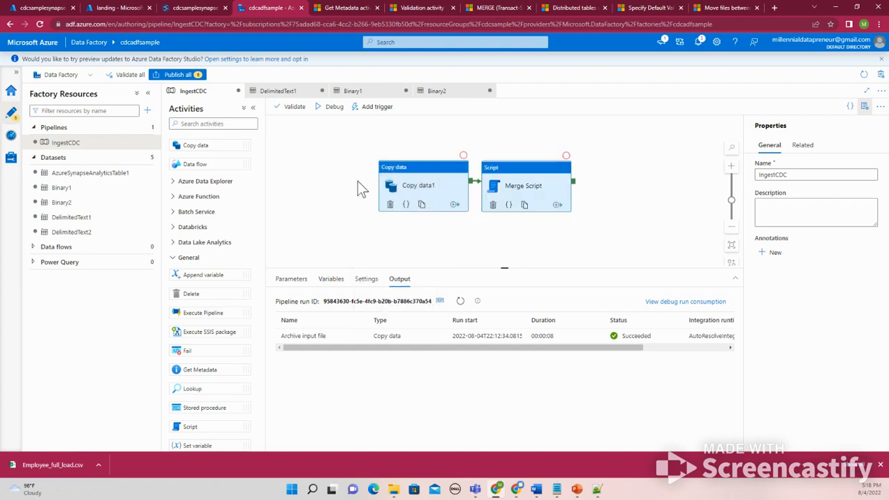
pyautogui.rightClick(350, 222)
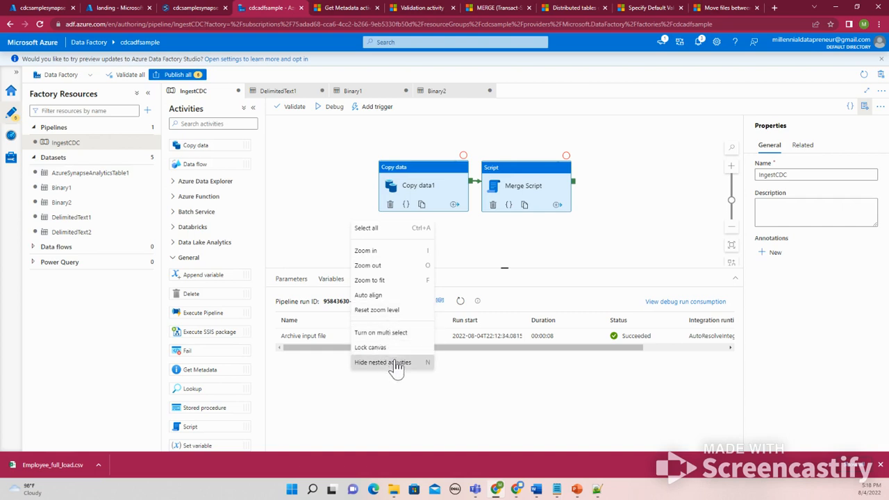
pyautogui.click(474, 233)
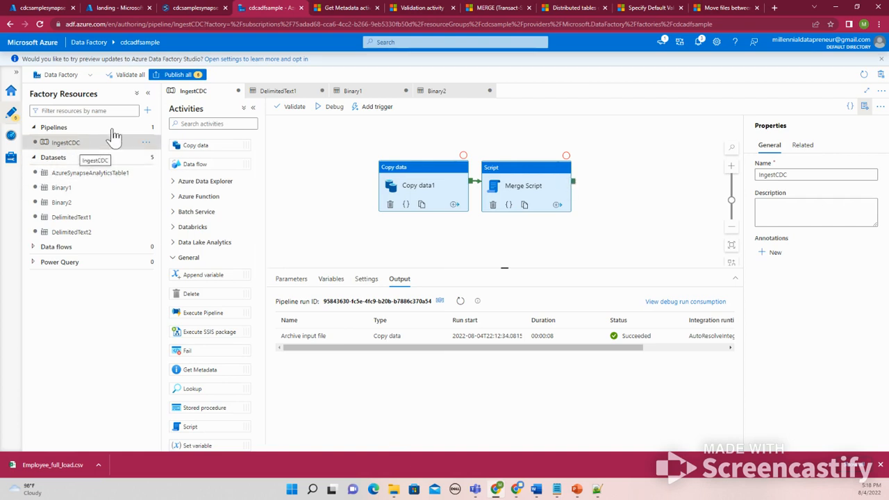
# Publish all pending pipeline and dataset changes
pyautogui.click(182, 75)
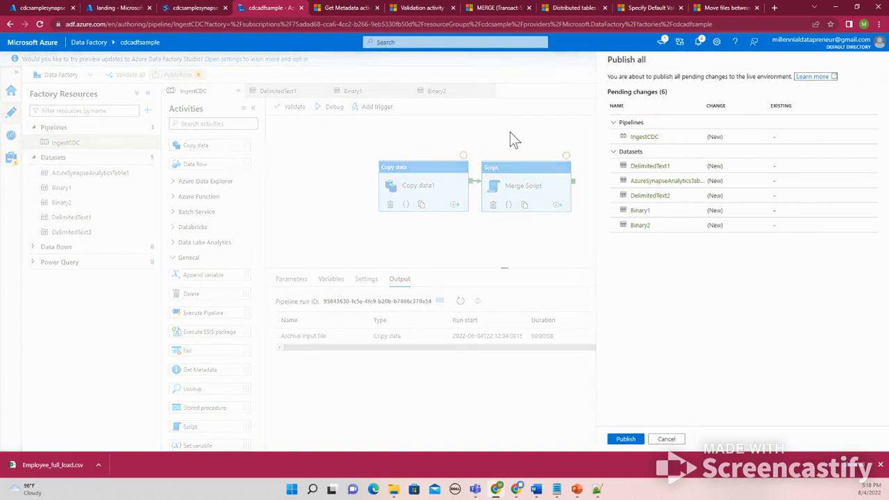
pyautogui.click(628, 438)
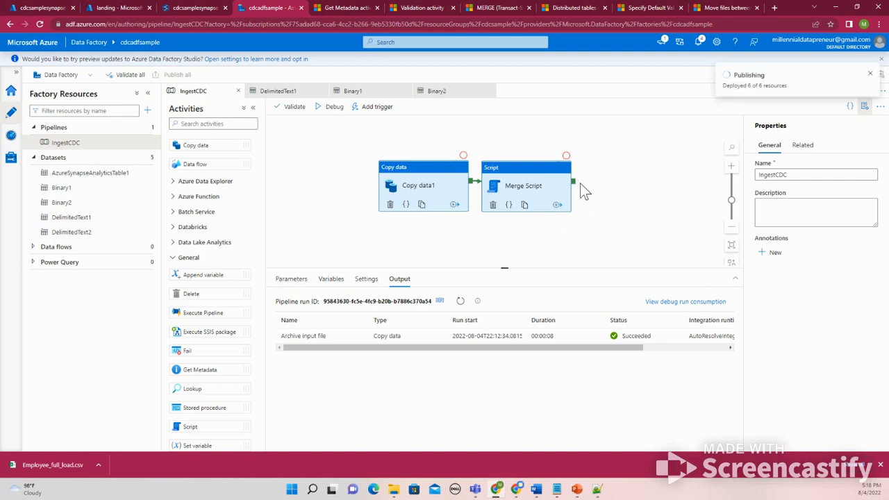
pyautogui.click(870, 73)
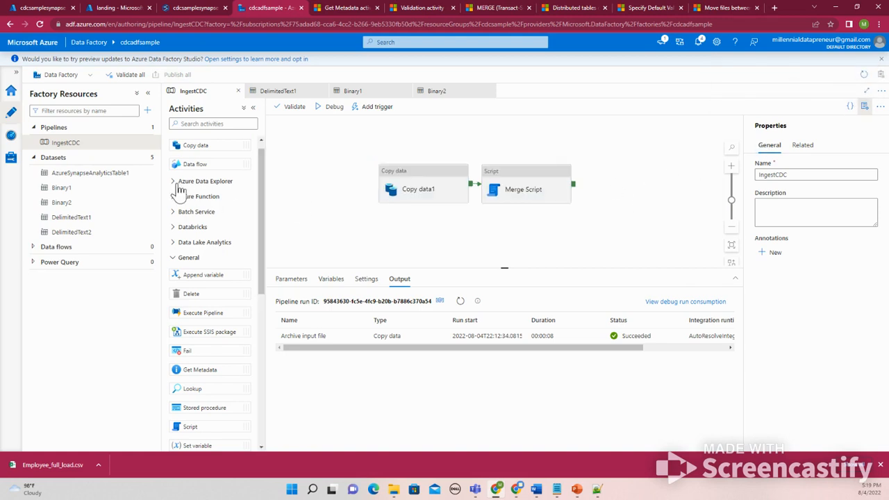
# Add a Copy data activity after Merge Script and name it "Move input file to Archive"
pyautogui.moveTo(201, 146); pyautogui.dragTo(645, 187)
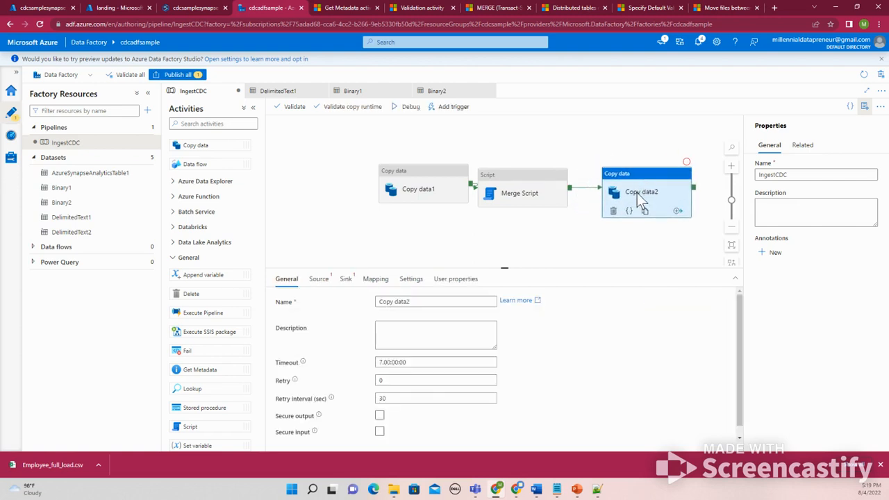
pyautogui.moveTo(422, 304); pyautogui.dragTo(350, 309)
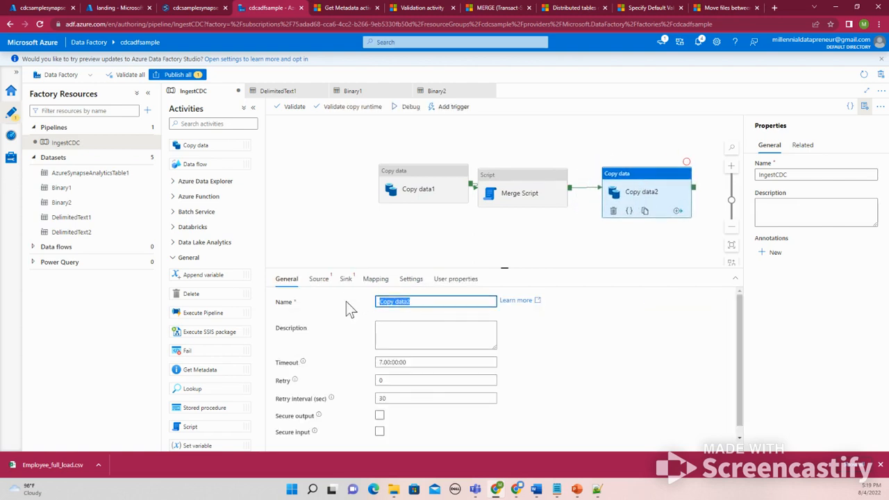
pyautogui.write('Move (')
pyautogui.write('nput fil')
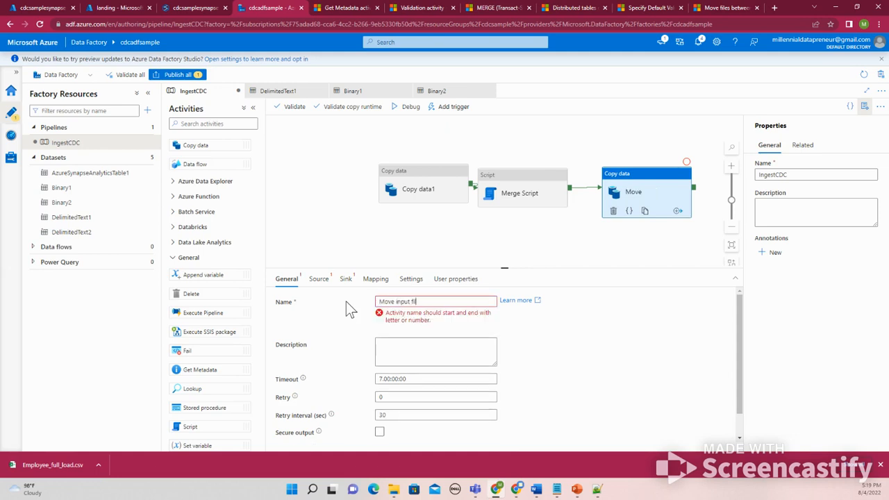
pyautogui.write('e to Archive')
# Set the new activity's source dataset to Binary1
pyautogui.click(318, 278)
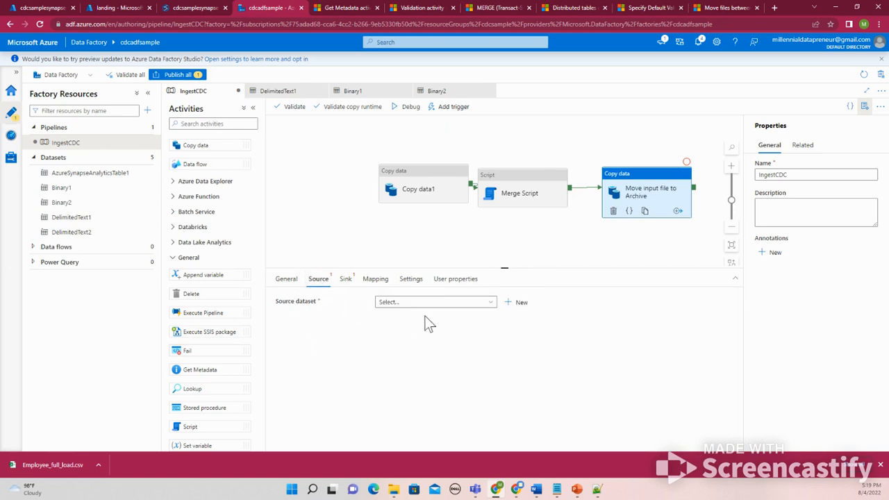
pyautogui.click(456, 307)
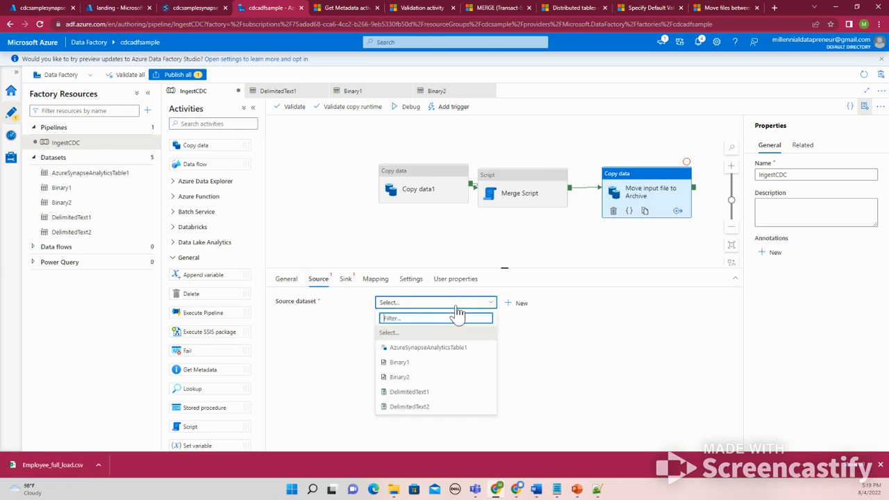
pyautogui.click(416, 382)
pyautogui.click(415, 381)
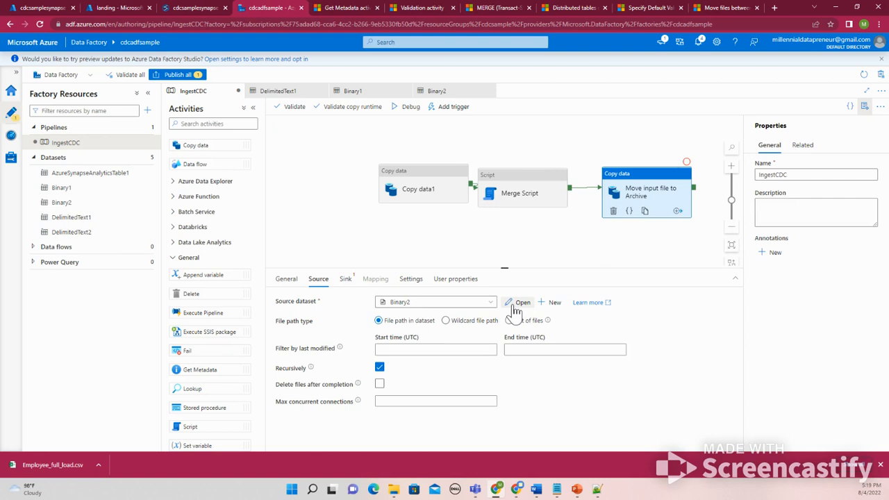
pyautogui.click(490, 303)
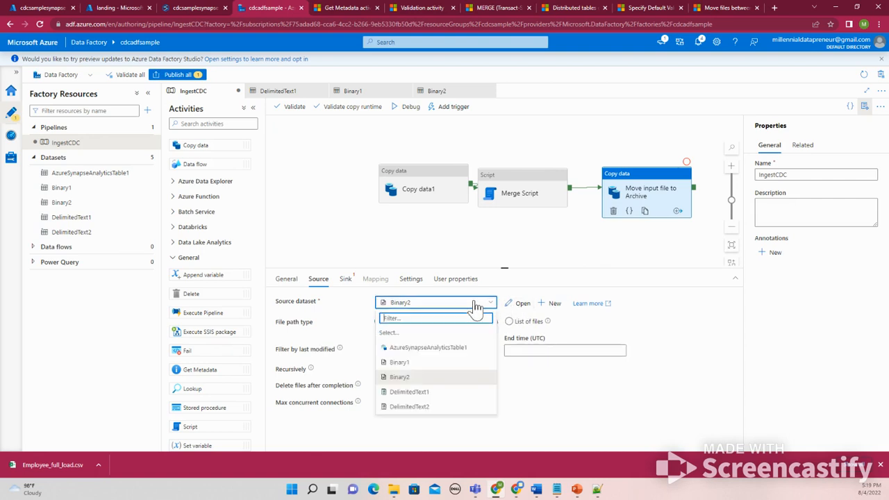
pyautogui.click(424, 364)
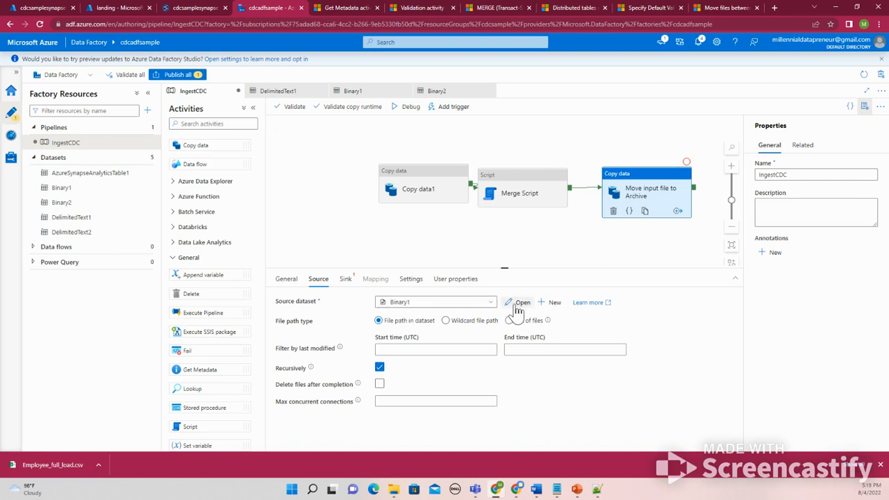
# Open the Binary1 dataset to check its file path, then return to the pipeline
pyautogui.click(516, 303)
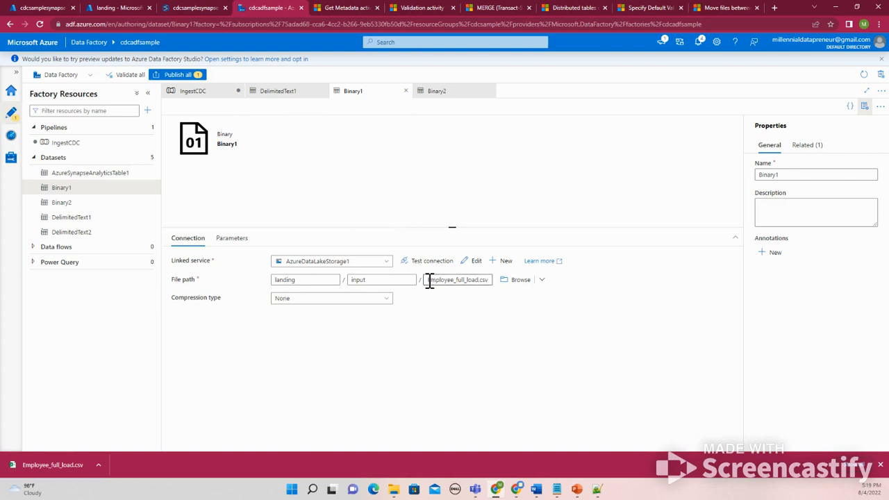
pyautogui.moveTo(428, 281); pyautogui.dragTo(489, 280)
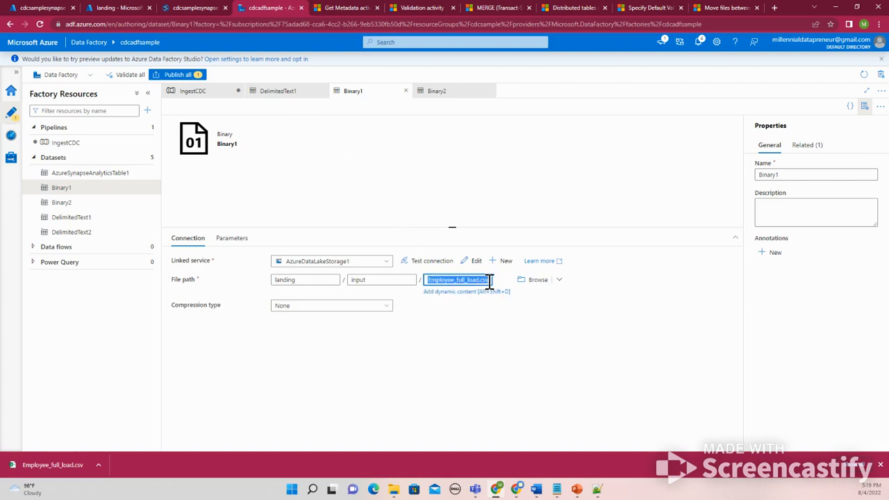
pyautogui.click(471, 280)
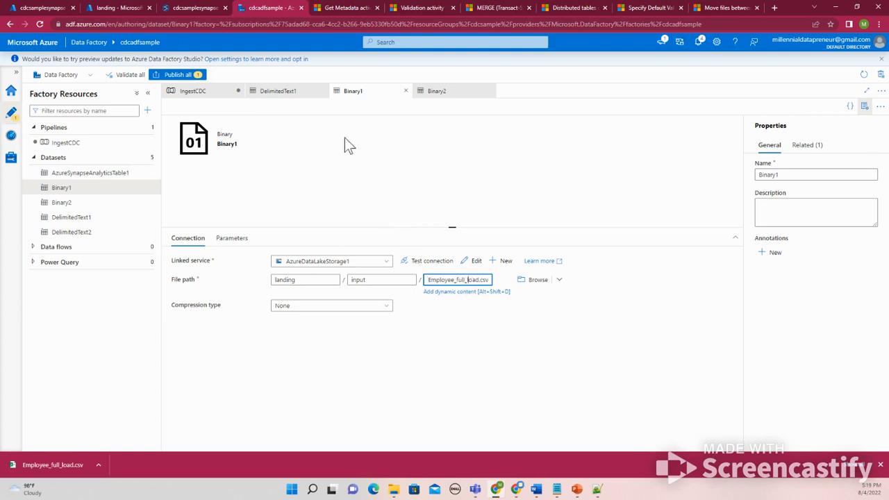
pyautogui.click(285, 97)
pyautogui.click(212, 93)
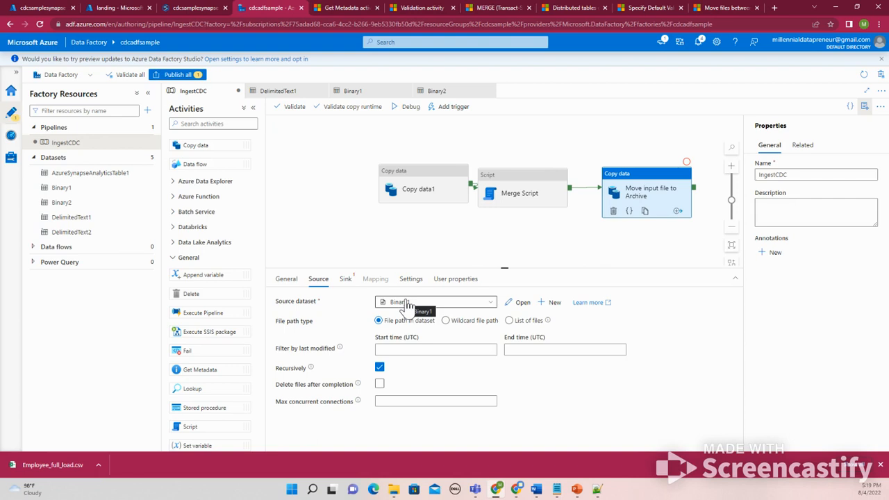
# Inspect Copy data1's source dataset DelimitedText1 and its input file path
pyautogui.click(402, 189)
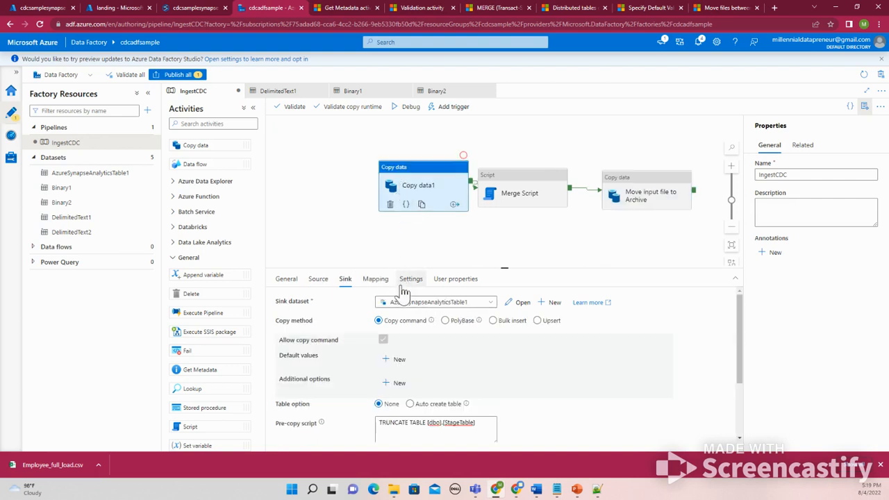
pyautogui.click(316, 280)
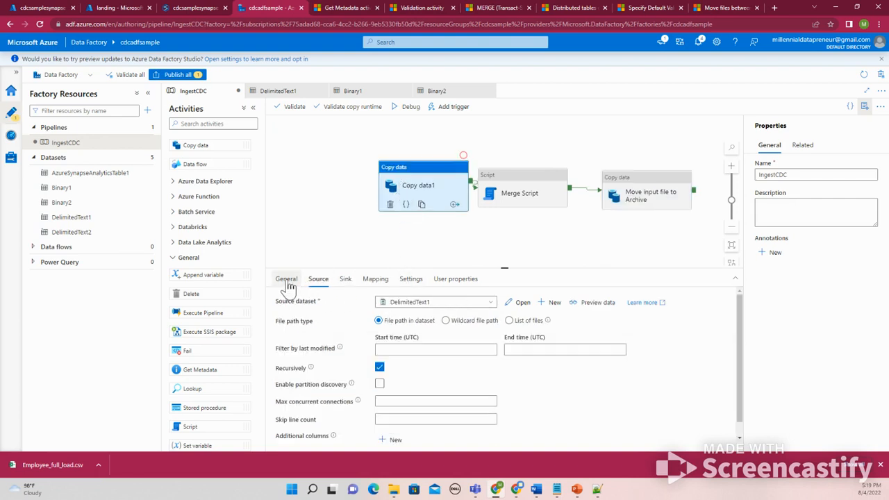
pyautogui.click(420, 306)
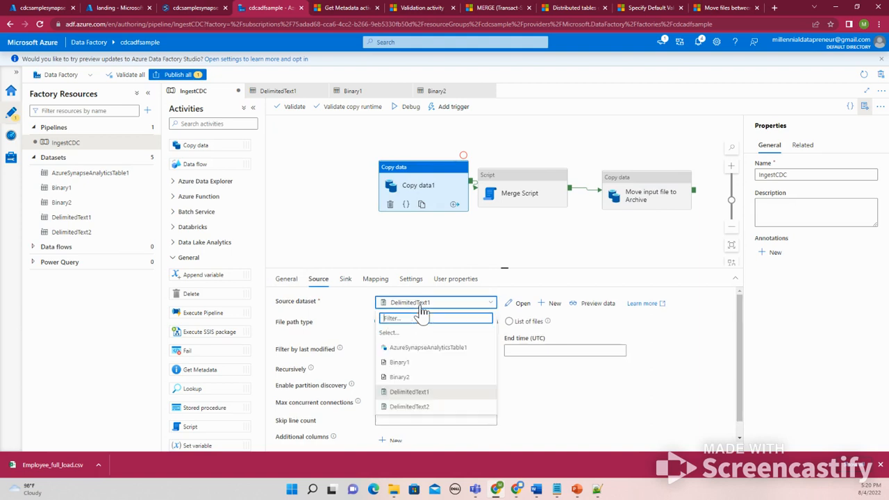
pyautogui.click(518, 303)
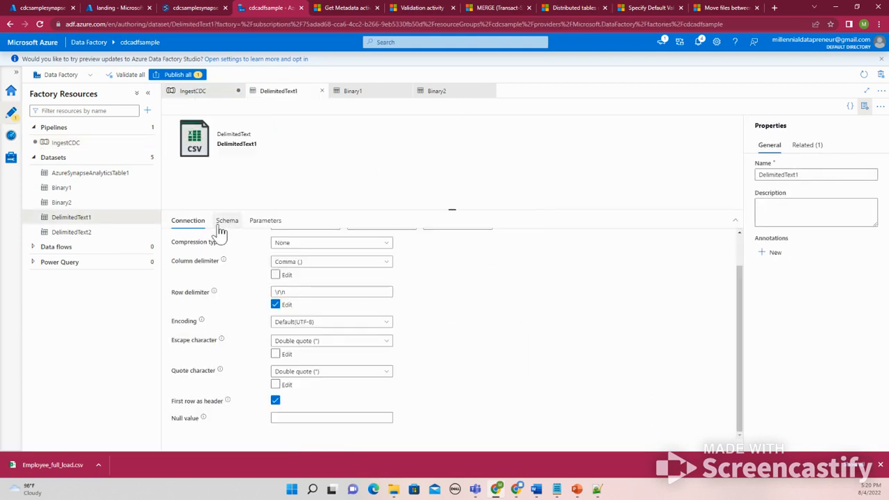
pyautogui.scroll(2, 256, 281)
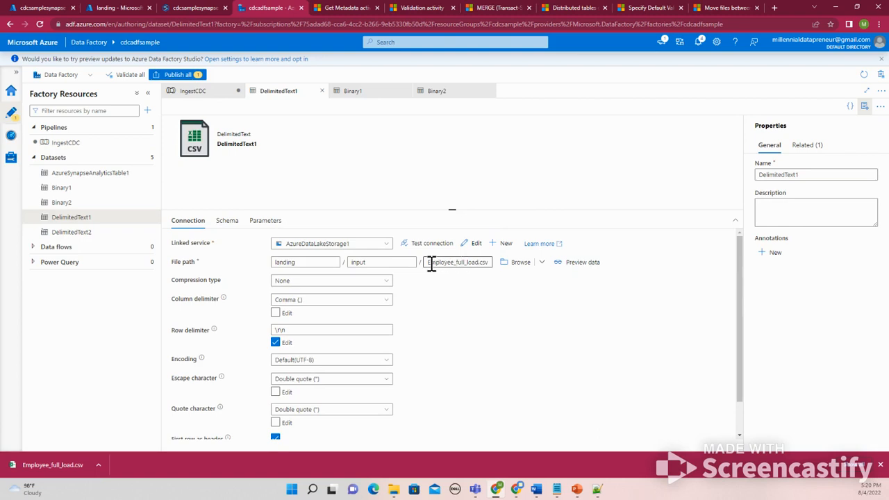
pyautogui.moveTo(430, 264); pyautogui.dragTo(456, 261)
pyautogui.click(455, 261)
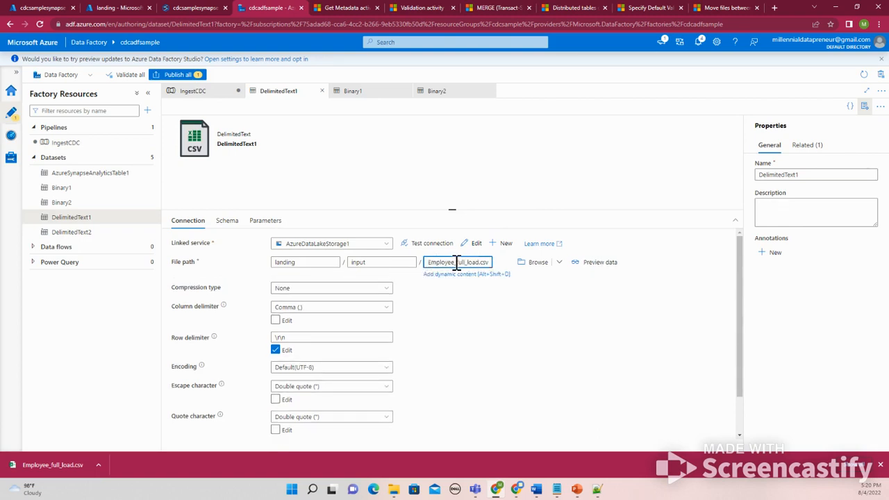
pyautogui.moveTo(456, 262); pyautogui.dragTo(472, 262)
pyautogui.click(209, 95)
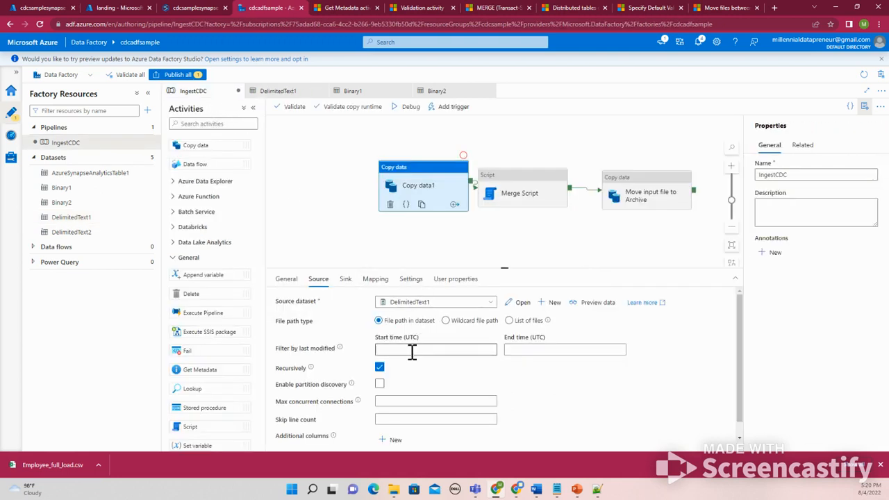
pyautogui.click(445, 321)
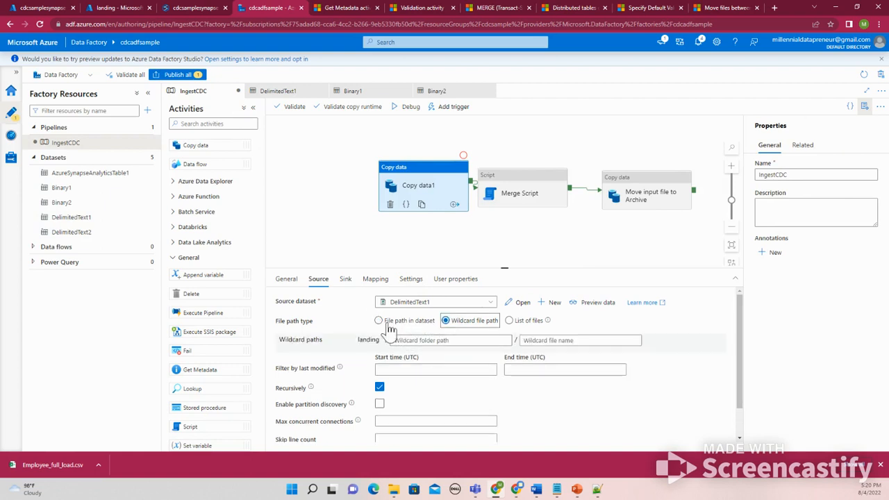
pyautogui.click(427, 340)
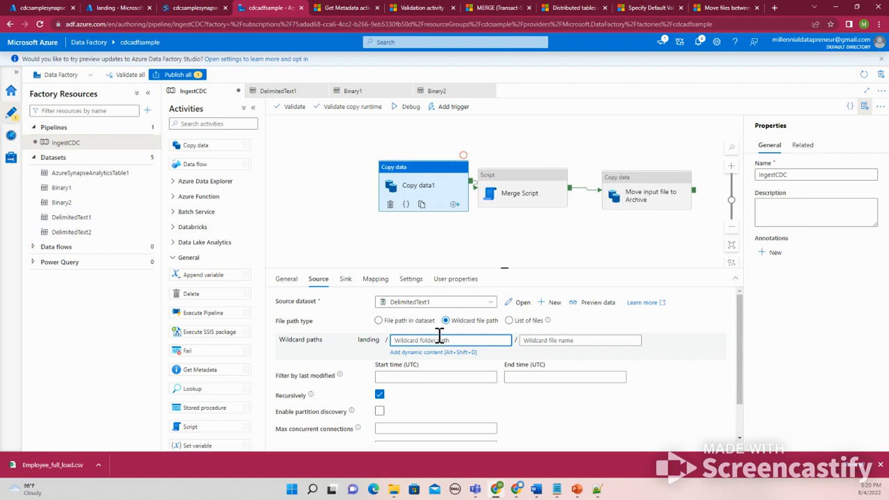
pyautogui.click(378, 322)
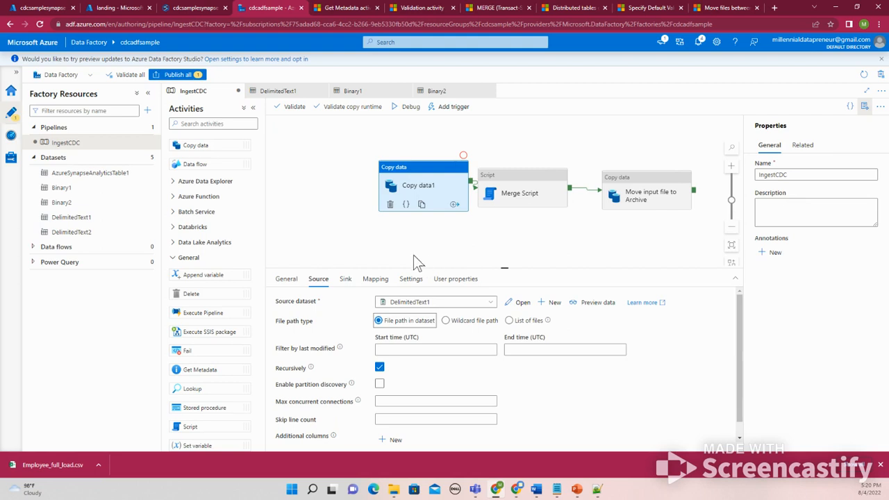
# Review the pipeline's activities and the archive activity's Binary1 source dataset
pyautogui.click(507, 197)
pyautogui.click(641, 208)
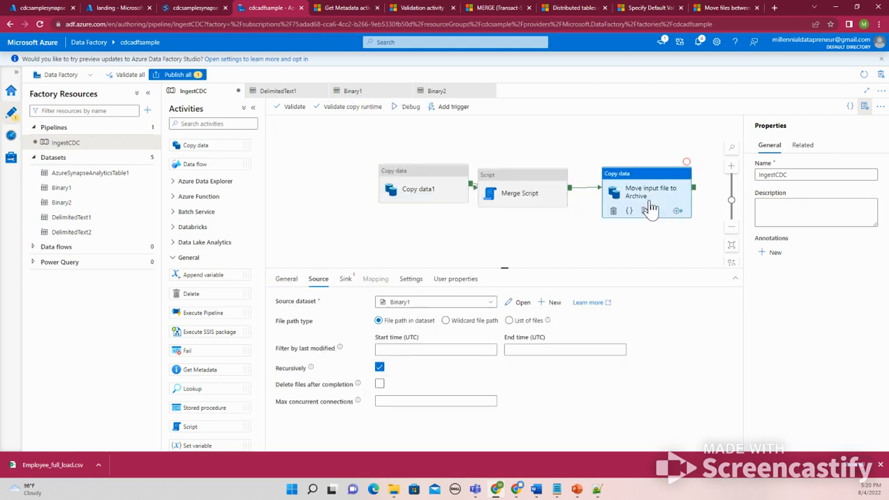
pyautogui.click(506, 225)
pyautogui.click(521, 203)
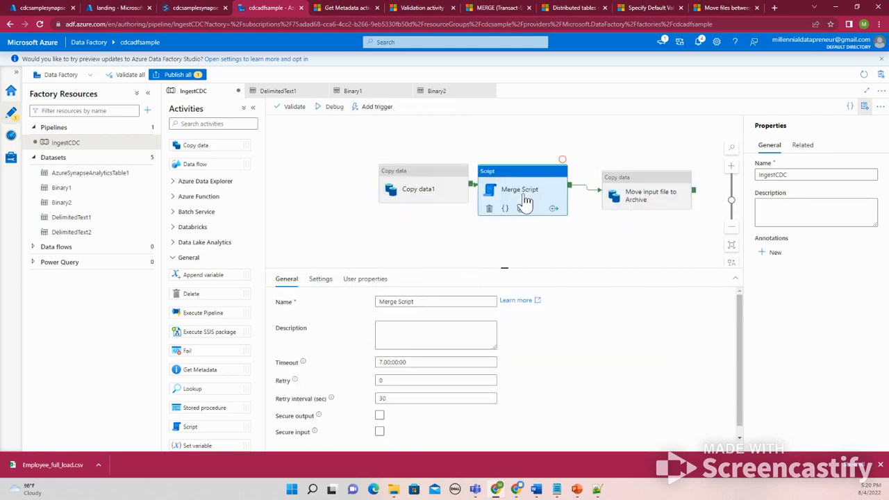
pyautogui.click(652, 205)
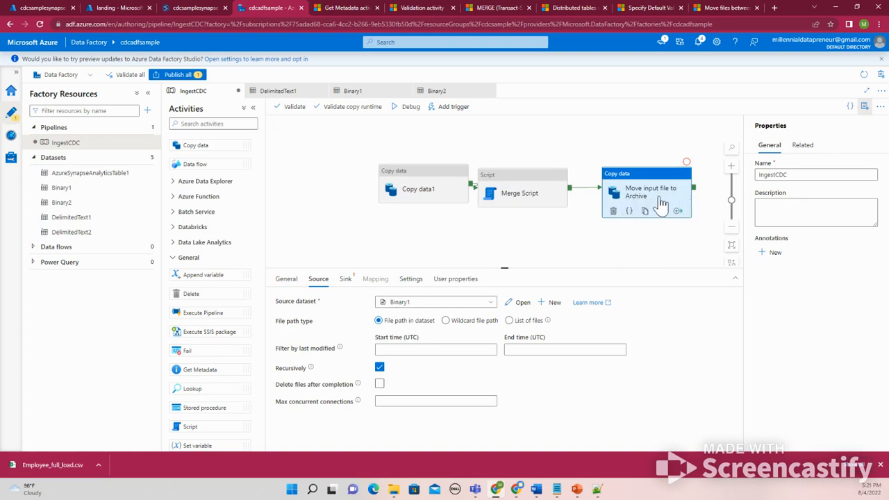
pyautogui.click(347, 281)
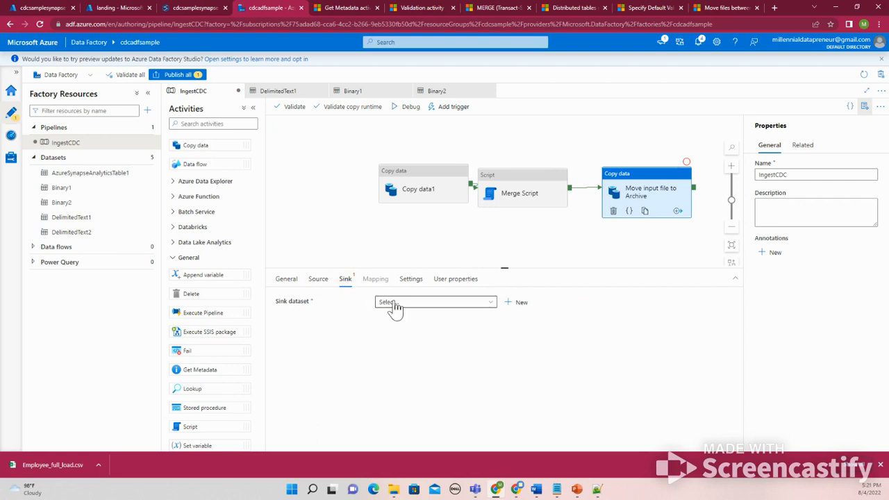
pyautogui.click(320, 281)
pyautogui.click(519, 301)
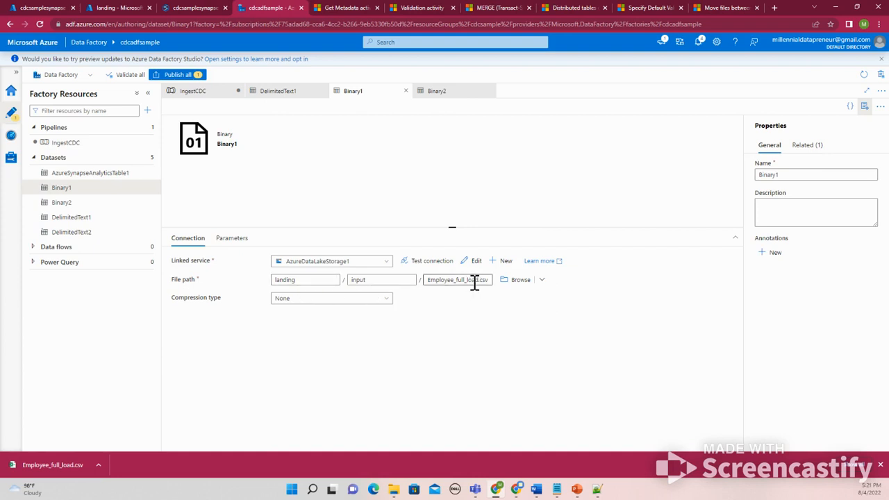
pyautogui.click(201, 91)
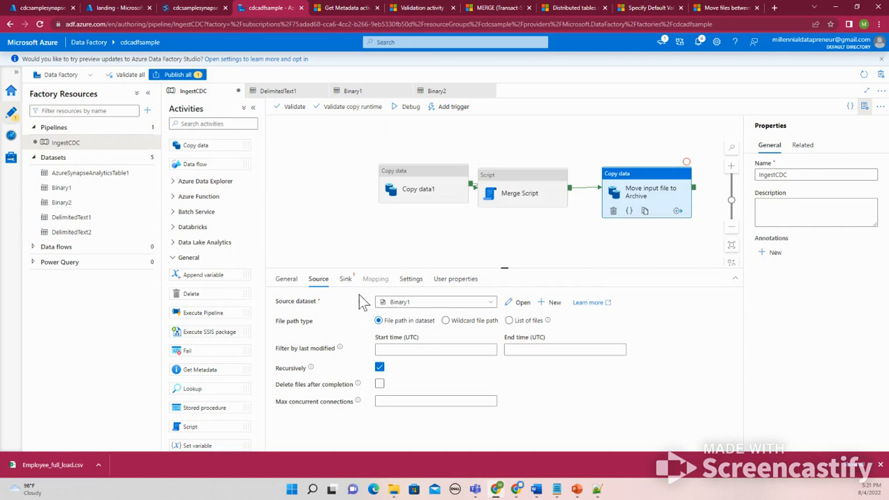
# Set the archive activity's sink dataset to Binary2 and check its archive file path
pyautogui.click(345, 281)
pyautogui.click(389, 305)
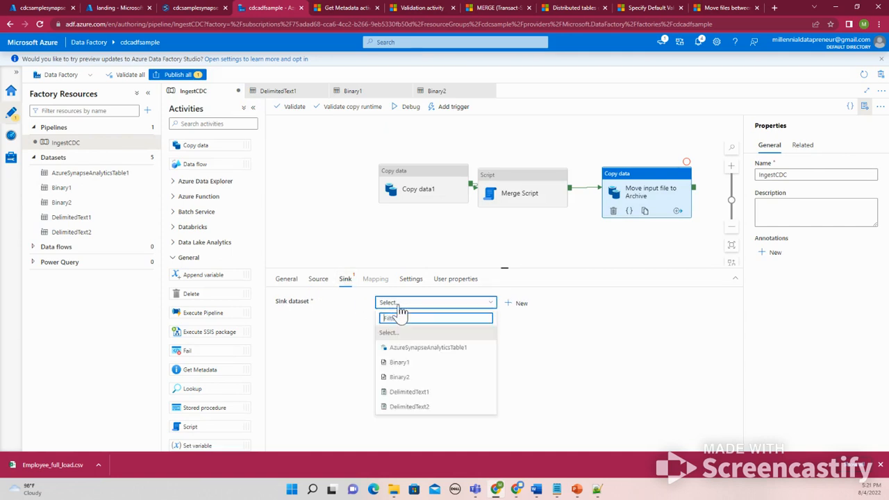
pyautogui.click(410, 377)
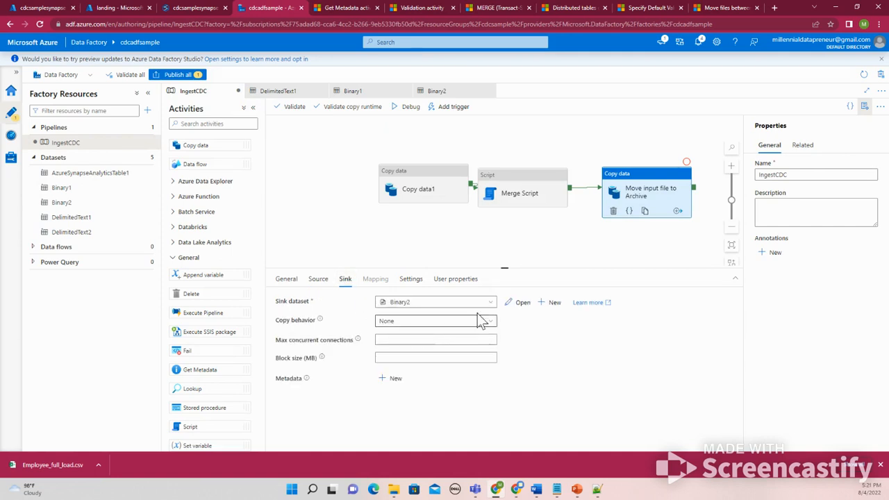
pyautogui.click(519, 302)
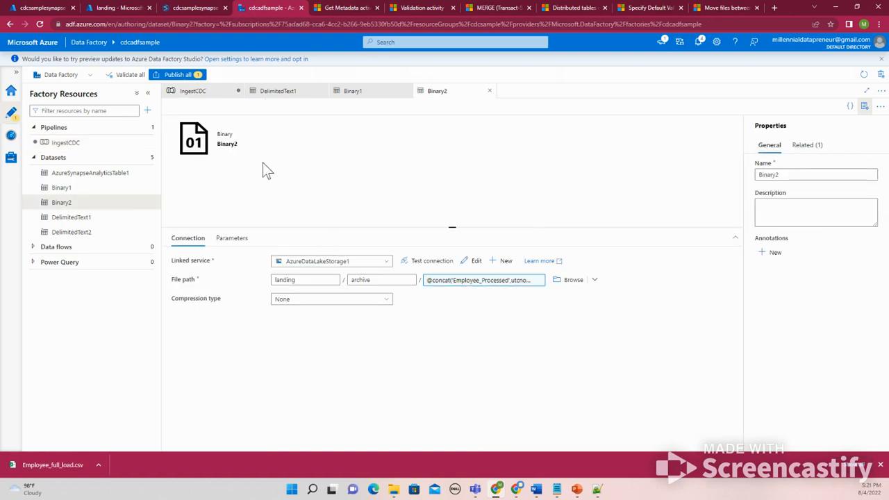
pyautogui.click(204, 95)
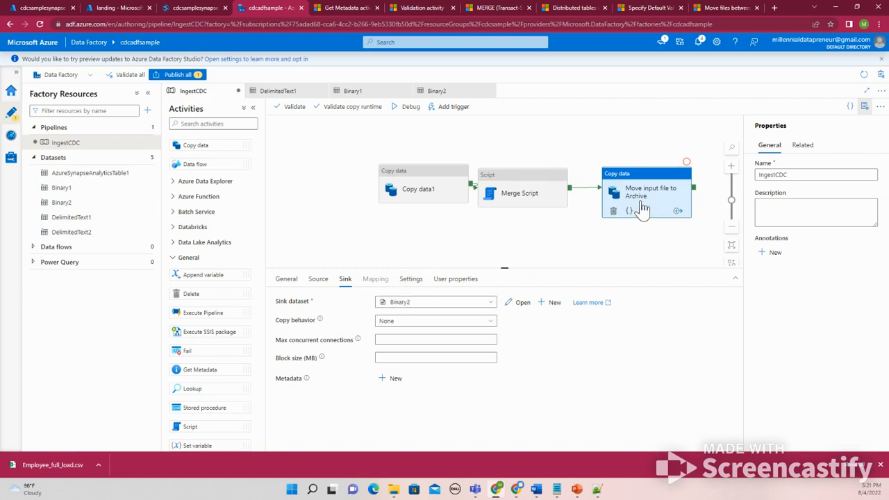
# Start a debug run of the IngestCDC pipeline
pyautogui.click(443, 254)
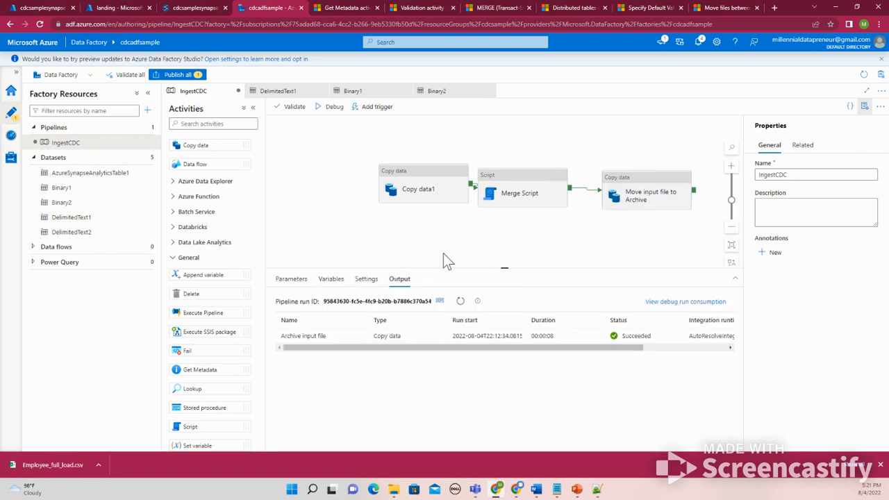
pyautogui.click(329, 111)
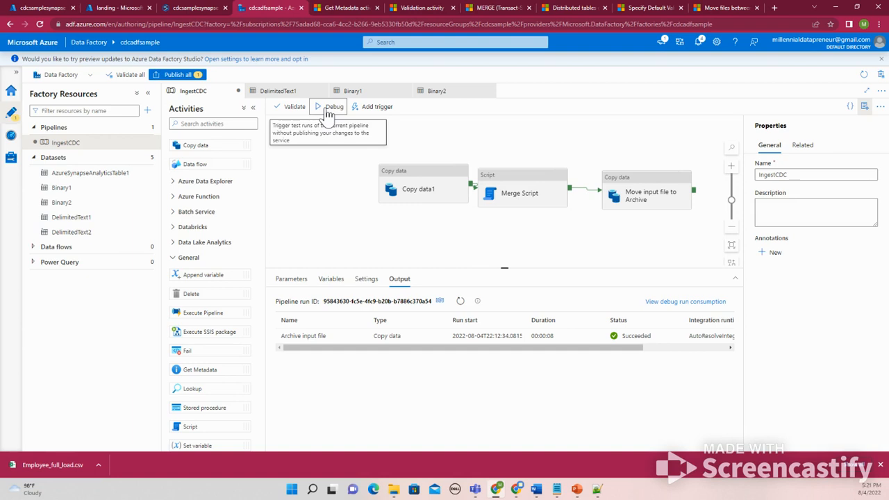
pyautogui.click(329, 111)
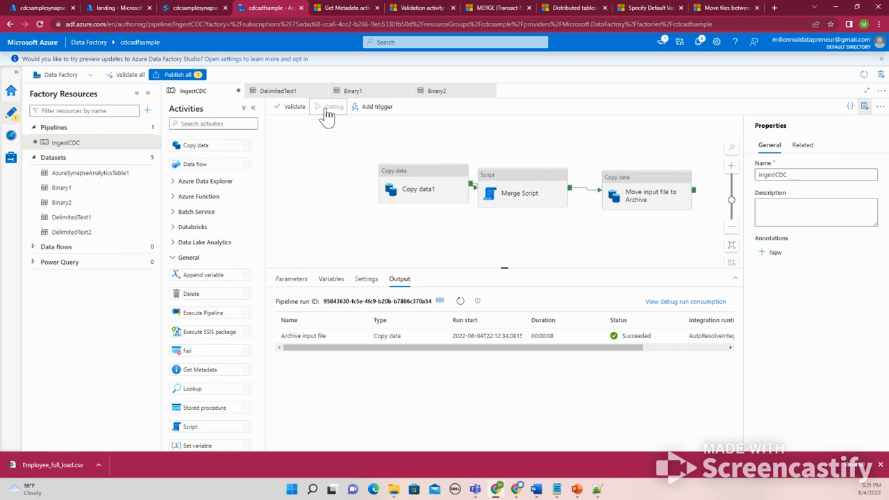
# Start another debug run of the IngestCDC pipeline and cancel it recursively
pyautogui.click(660, 194)
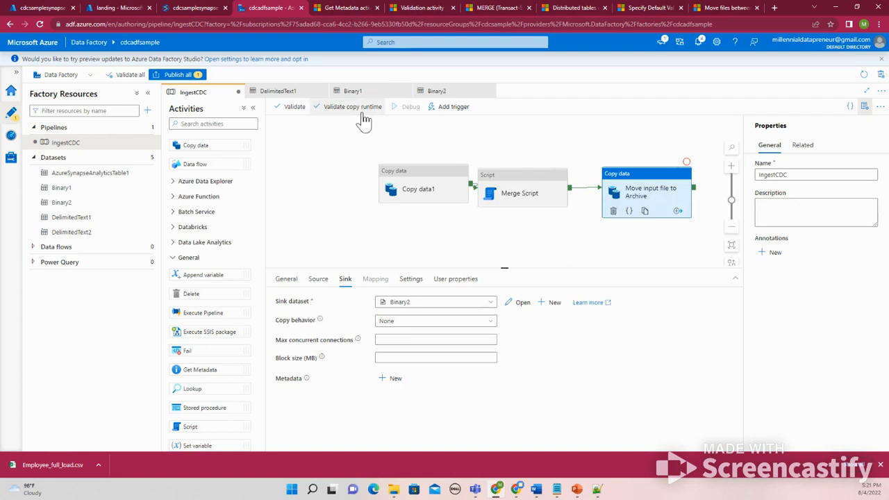
pyautogui.click(331, 155)
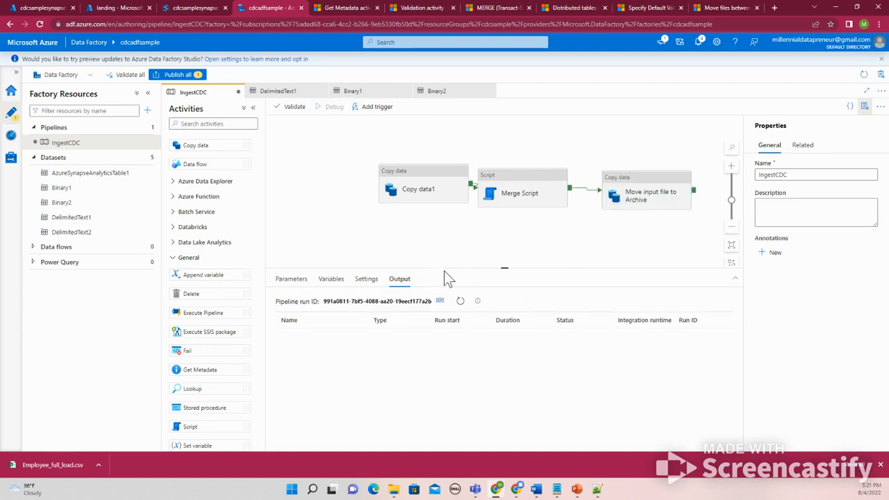
pyautogui.click(459, 301)
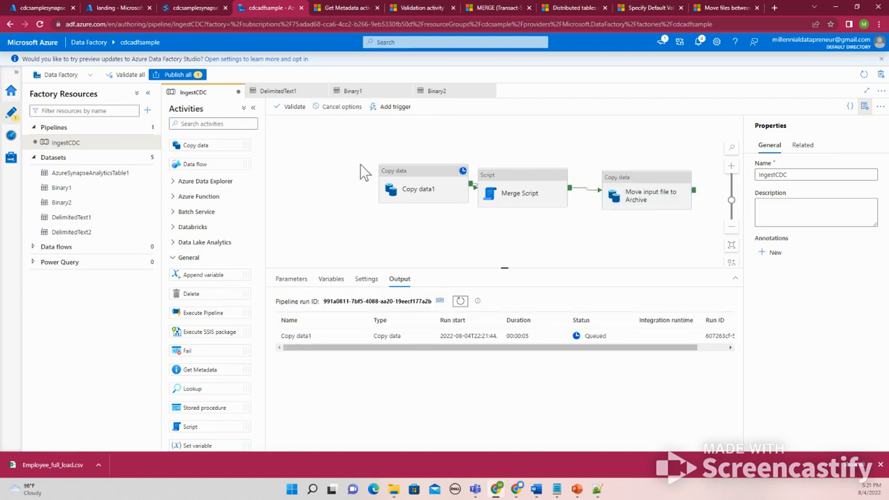
pyautogui.click(329, 110)
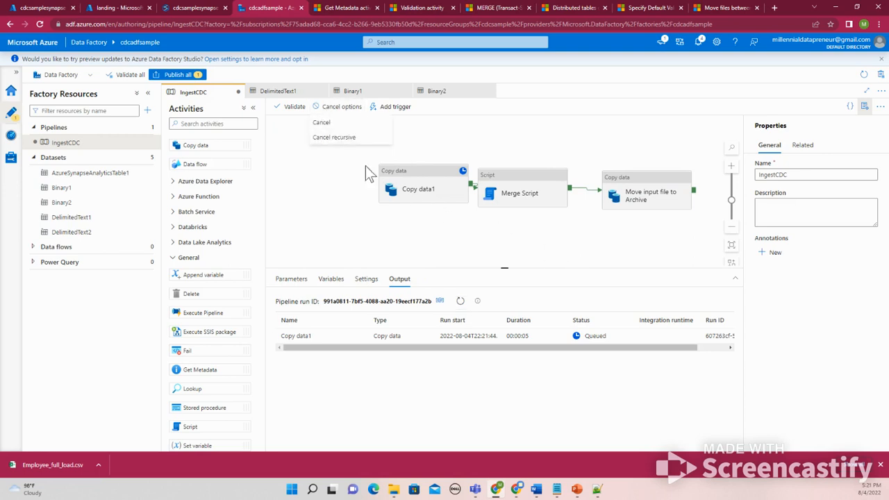
pyautogui.click(334, 136)
# Enable Delete files after completion in the archive activity's source settings
pyautogui.click(638, 197)
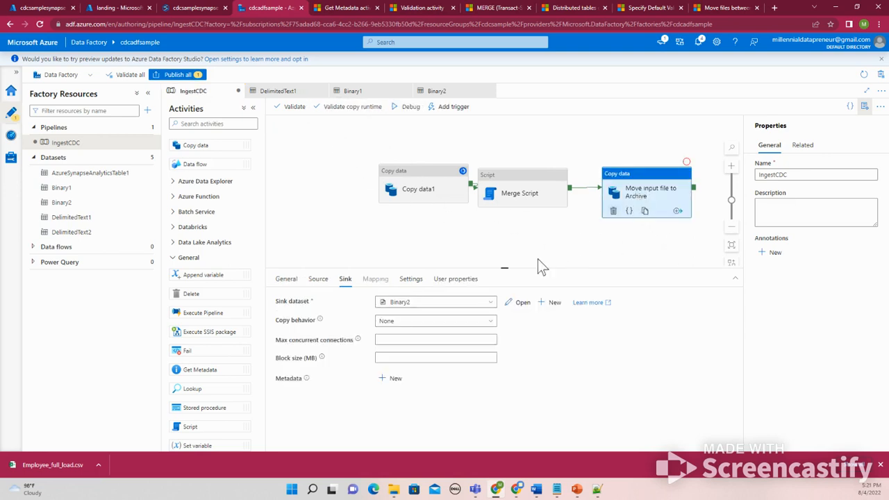
pyautogui.click(319, 280)
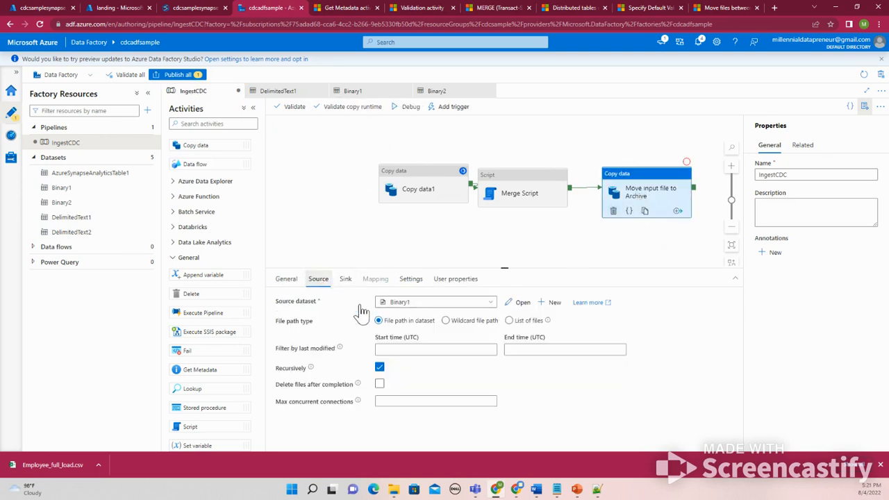
pyautogui.click(387, 394)
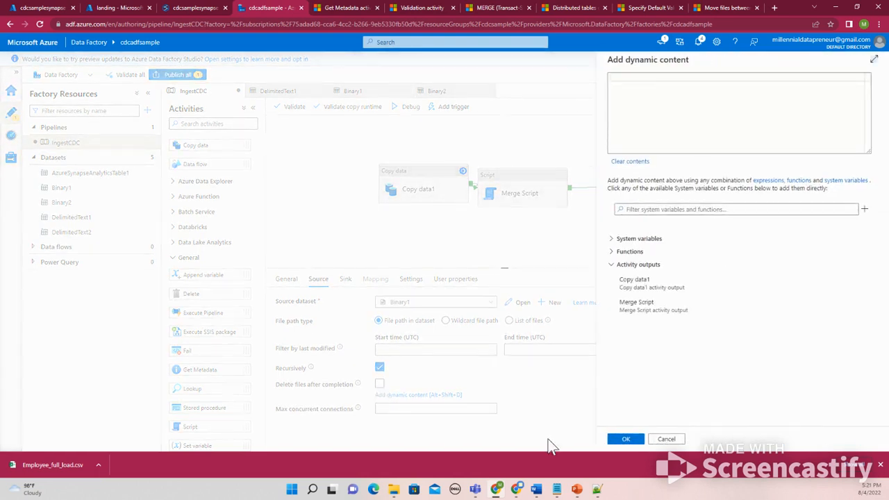
pyautogui.click(665, 439)
pyautogui.click(379, 385)
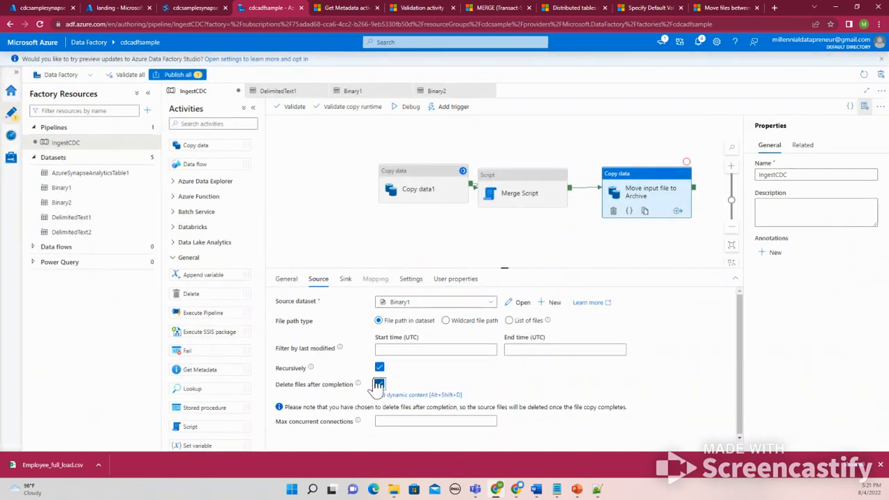
pyautogui.click(311, 201)
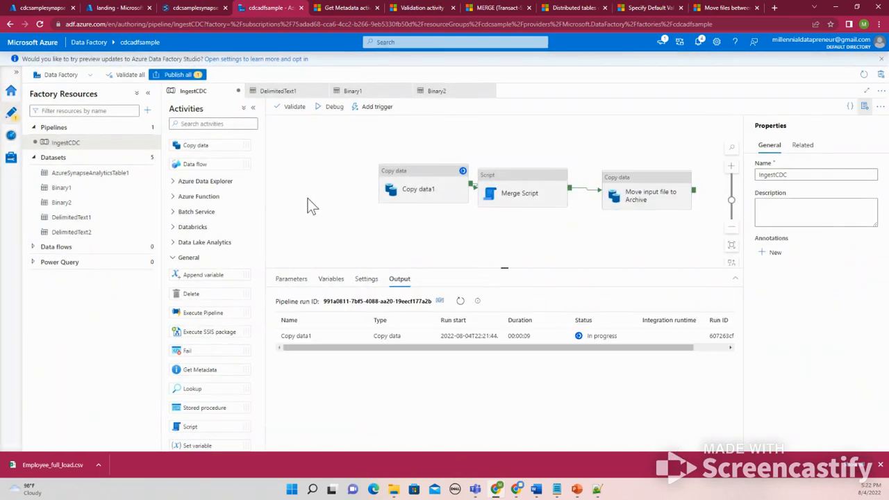
# Show the downloaded Employee_full_load.csv file in its folder
pyautogui.click(50, 462)
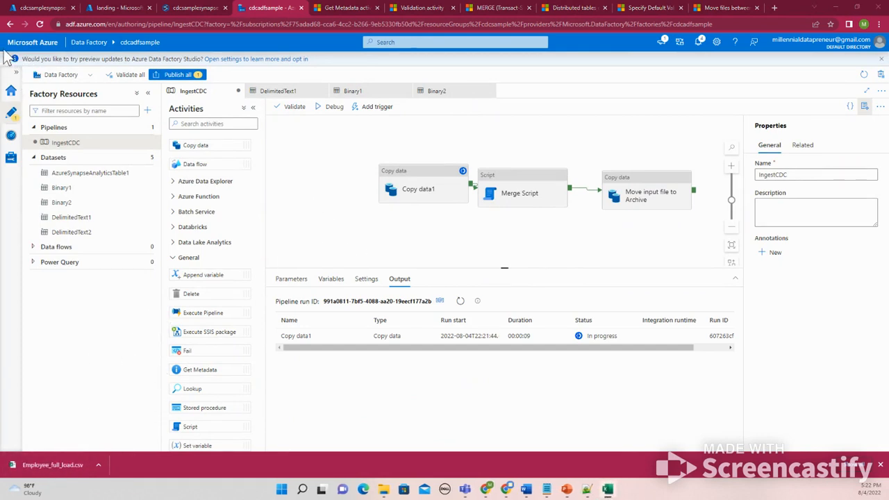
pyautogui.click(98, 464)
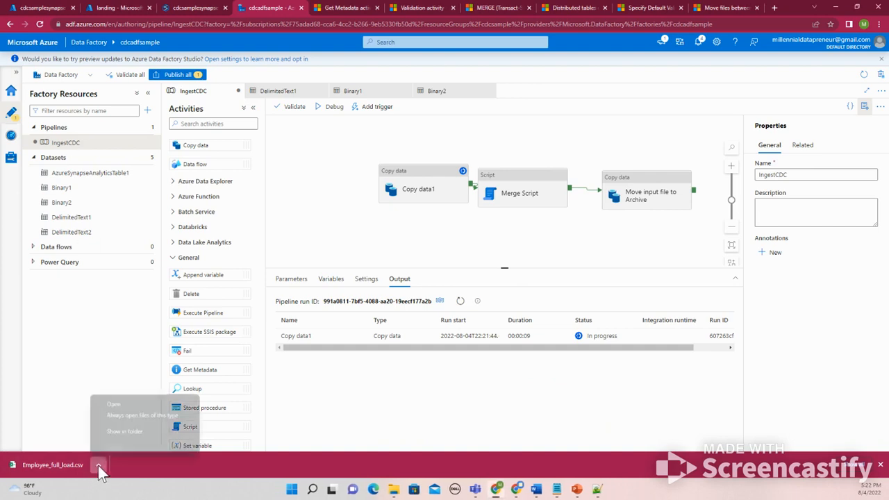
pyautogui.click(118, 432)
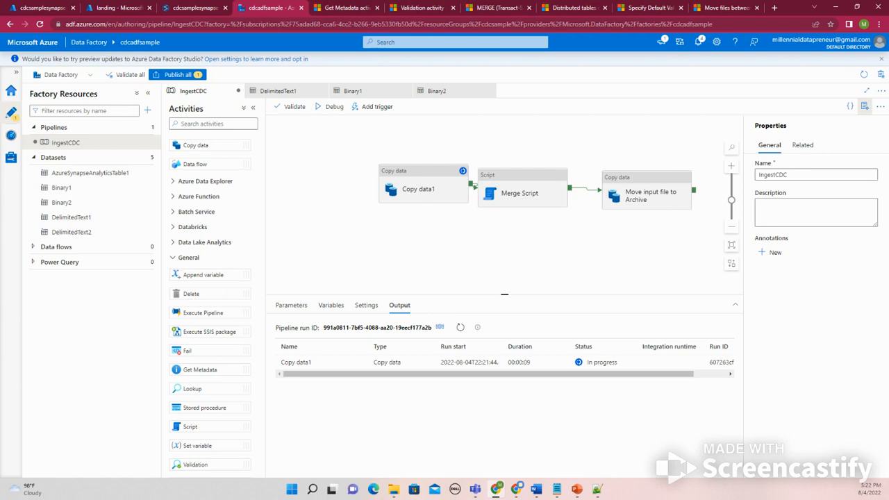
pyautogui.moveTo(407, 491)
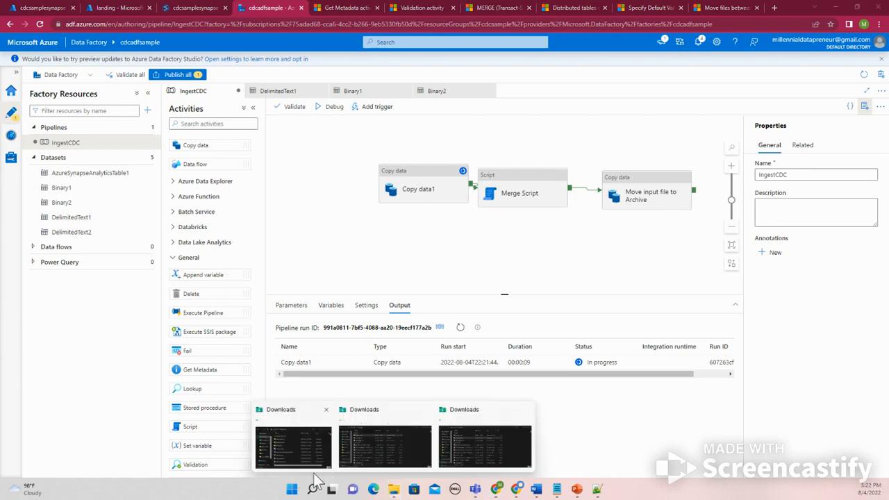
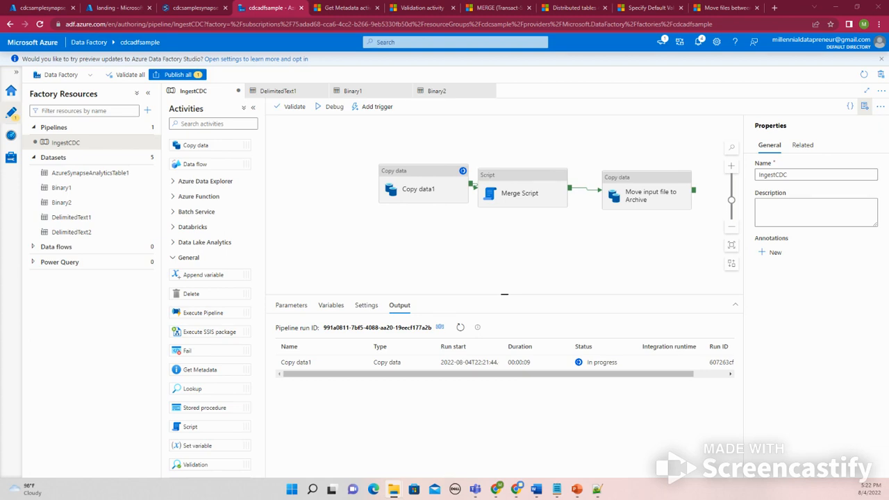
# Switch to Notepad++ and close the Employee_iNCR_load.csv tab
pyautogui.click(596, 487)
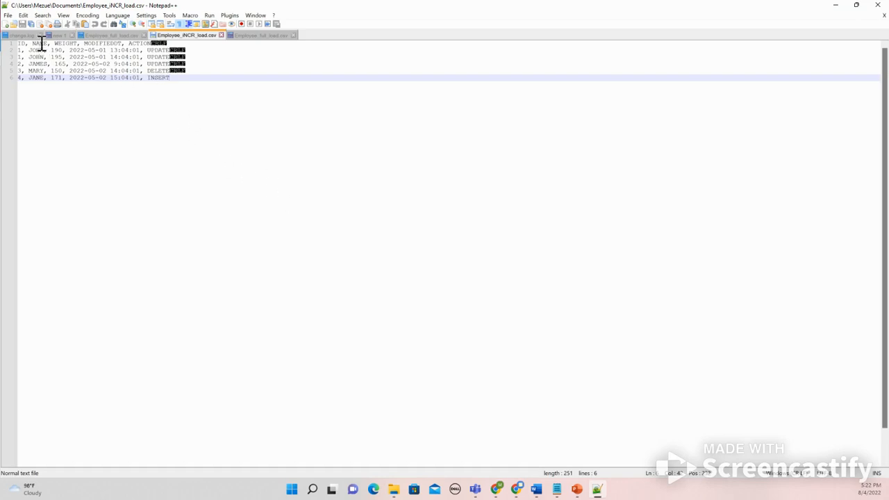
pyautogui.click(221, 35)
pyautogui.click(215, 35)
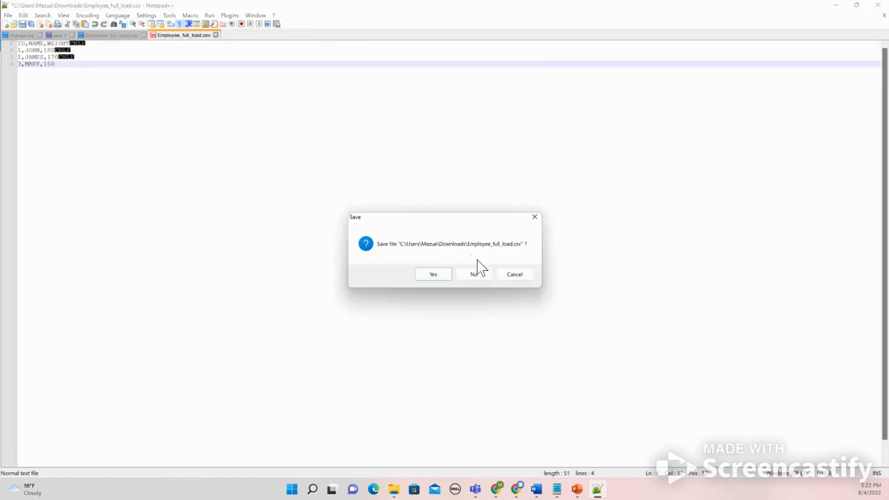
pyautogui.click(536, 217)
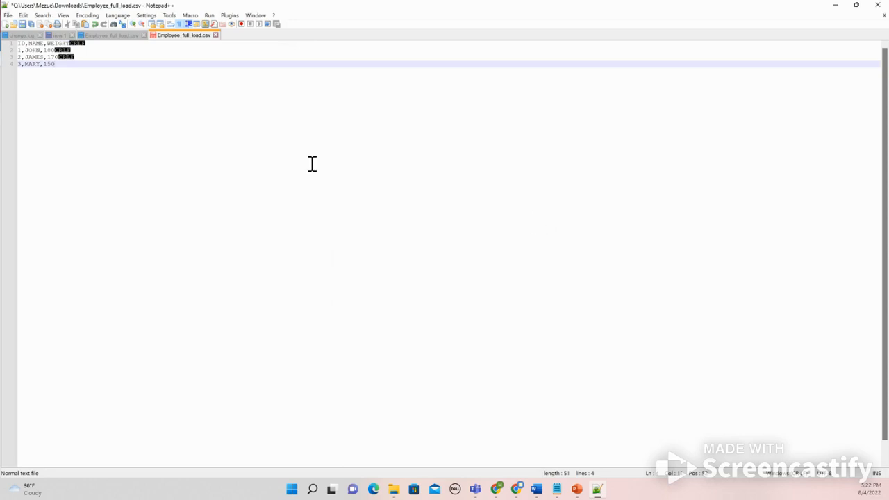
# Close the edited Employee_full_load.csv from Downloads without saving, then minimize the editor
pyautogui.click(13, 23)
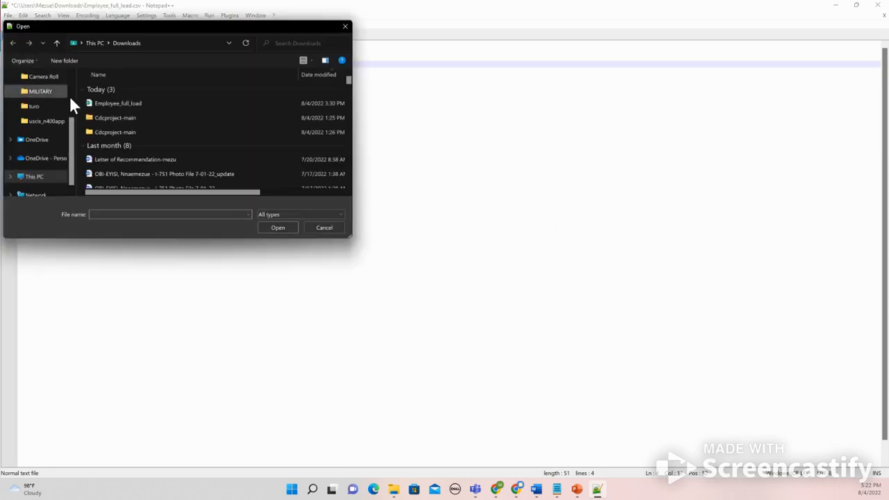
pyautogui.click(114, 102)
pyautogui.click(278, 227)
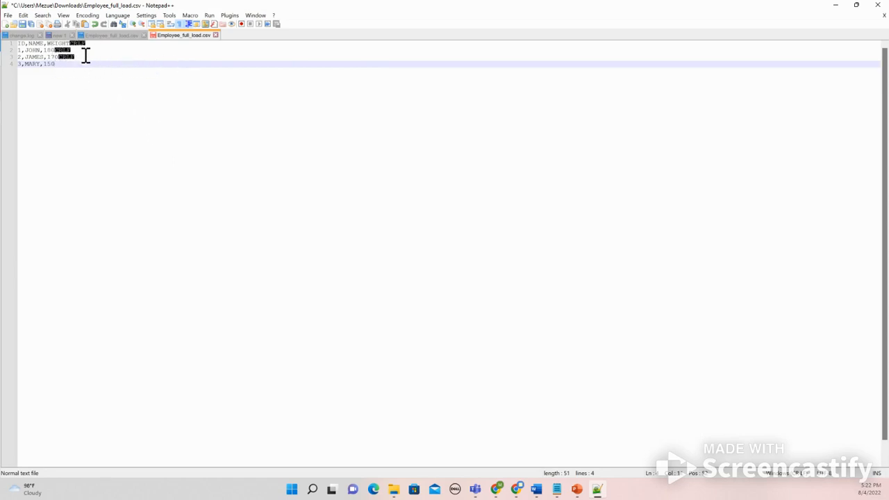
pyautogui.click(215, 35)
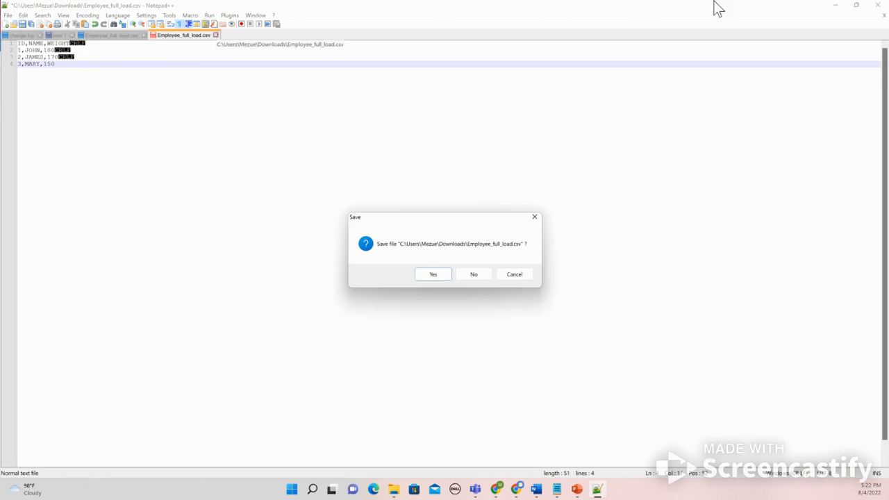
pyautogui.click(473, 275)
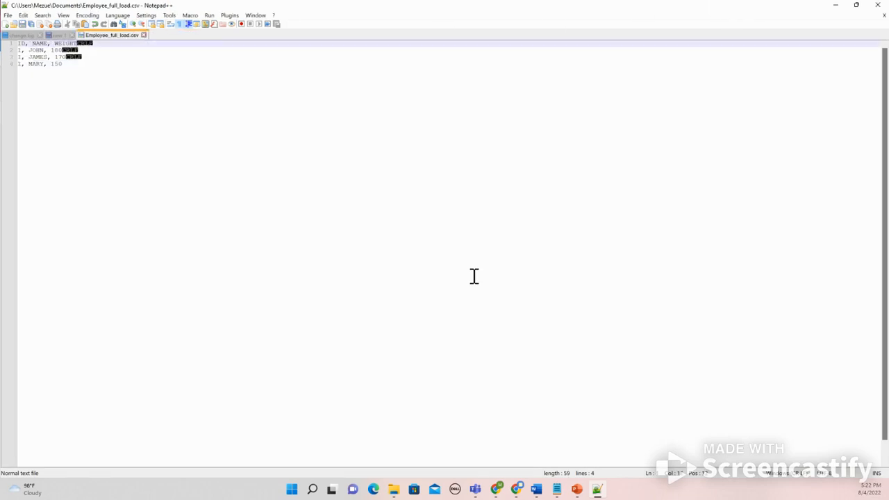
pyautogui.click(835, 5)
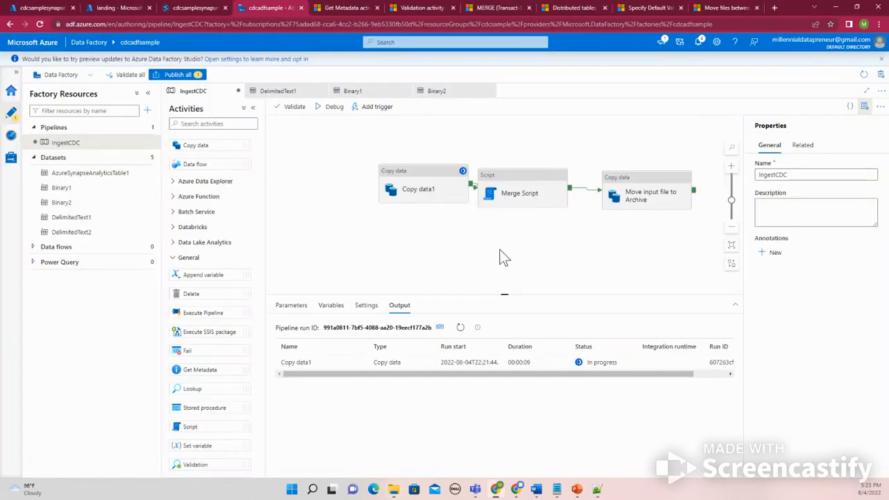
# Publish all pending changes to the IngestCDC pipeline
pyautogui.click(179, 75)
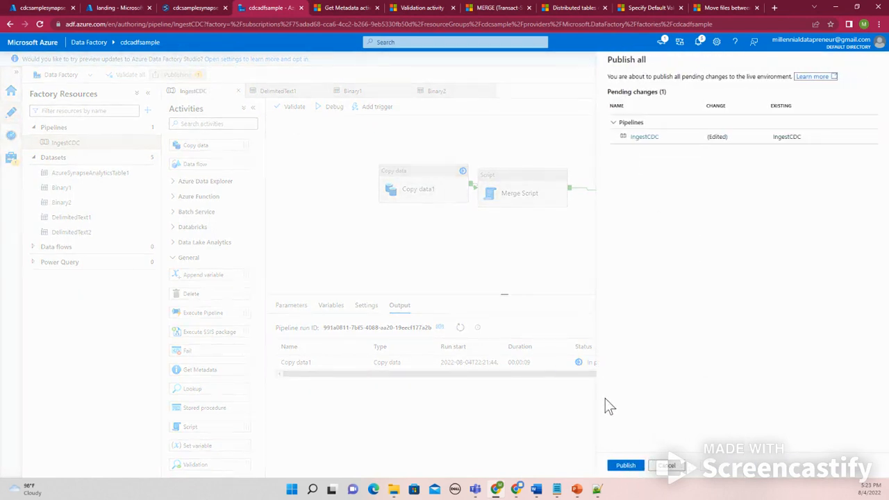
pyautogui.click(625, 465)
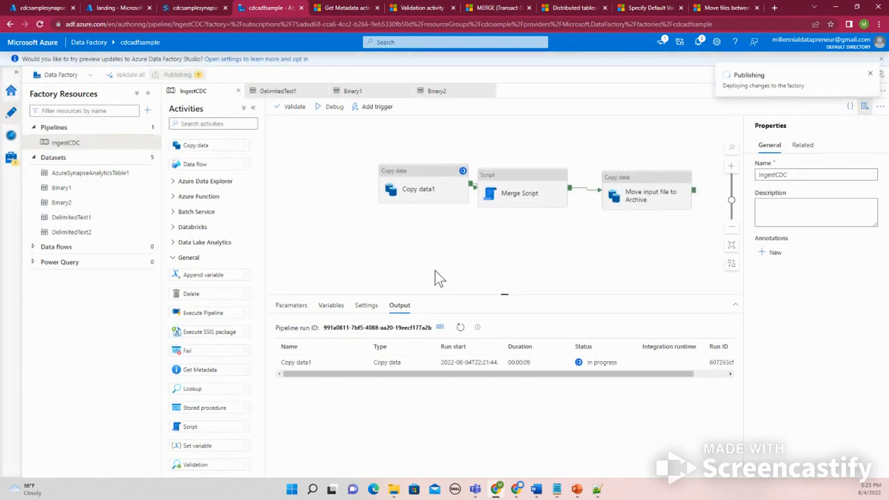
# Start a new debug run of the published IngestCDC pipeline
pyautogui.click(380, 196)
pyautogui.moveTo(381, 196); pyautogui.dragTo(372, 200)
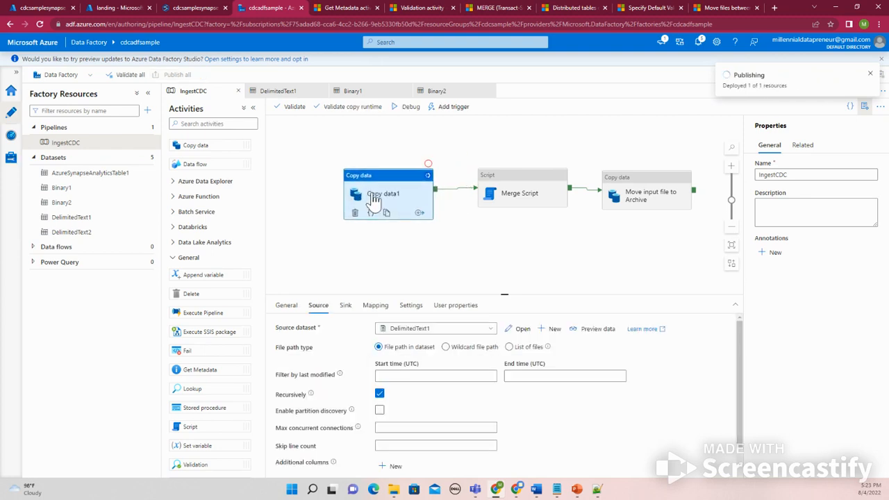
pyautogui.click(343, 237)
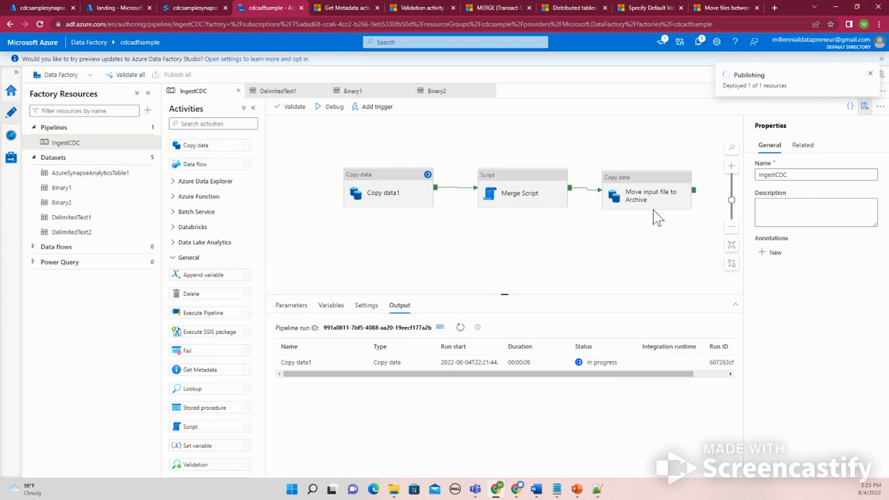
pyautogui.click(870, 74)
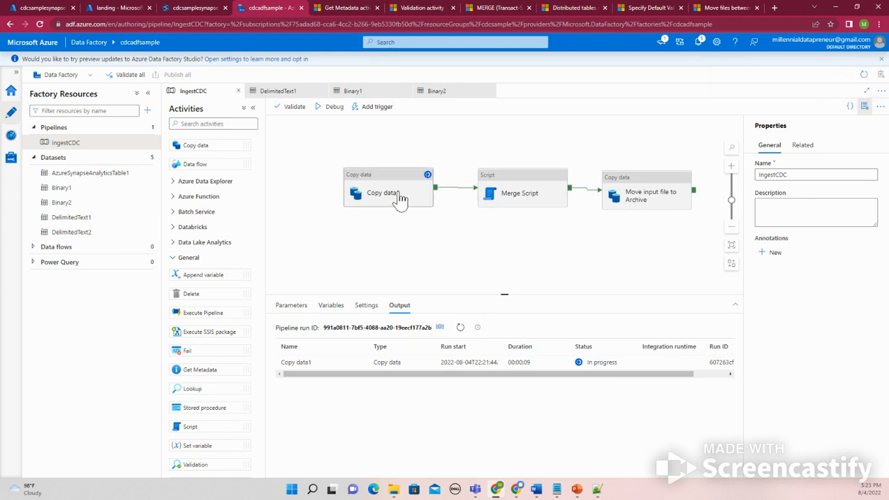
pyautogui.click(330, 110)
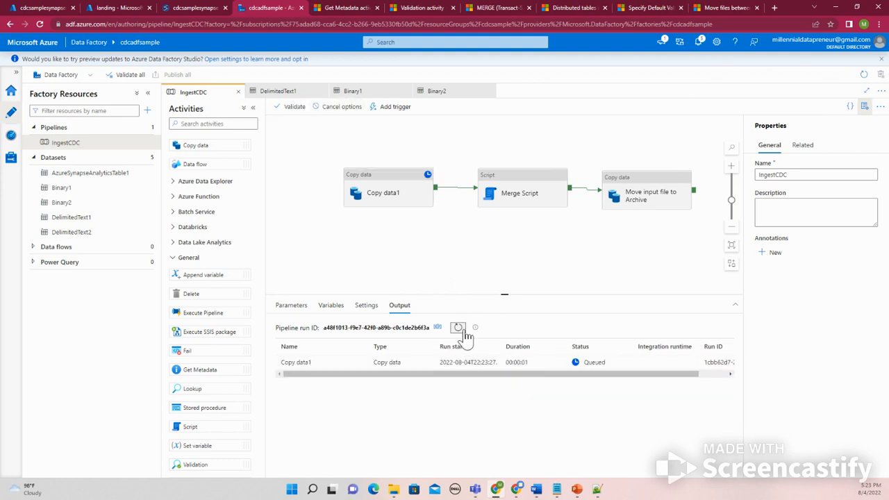
# Delete the old employeefile blob from the landing container's archive folder
pyautogui.click(621, 200)
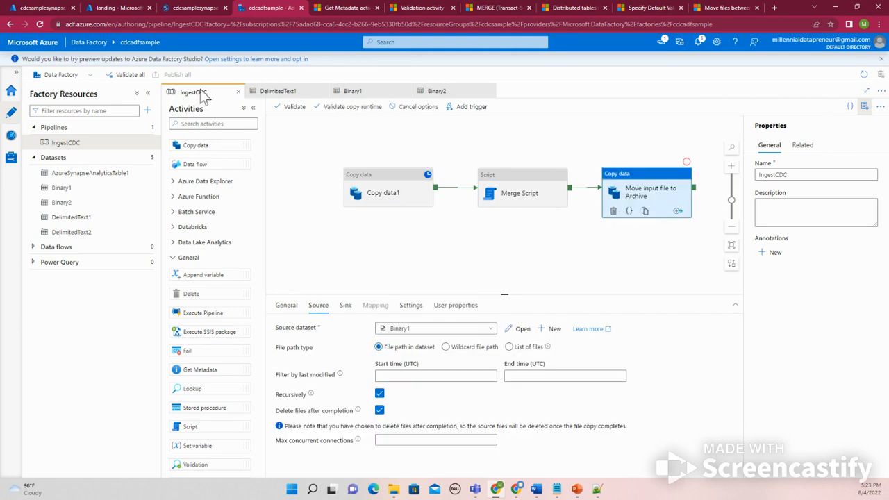
pyautogui.click(115, 8)
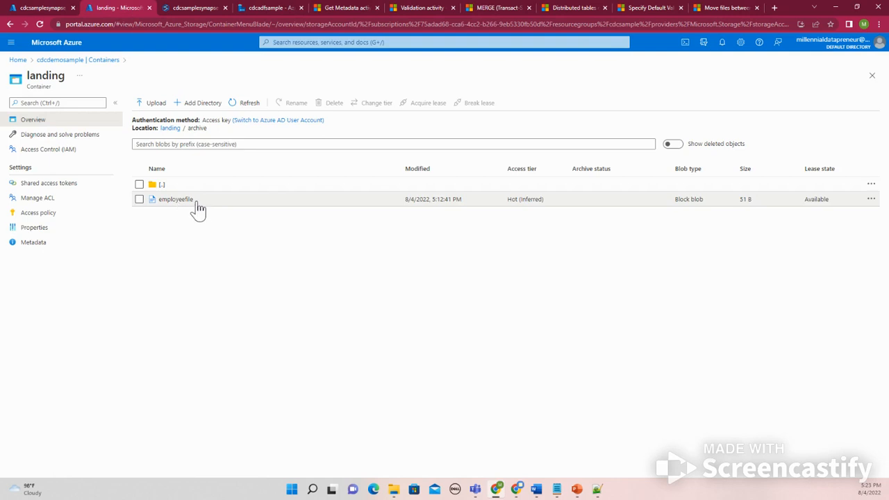
pyautogui.click(140, 200)
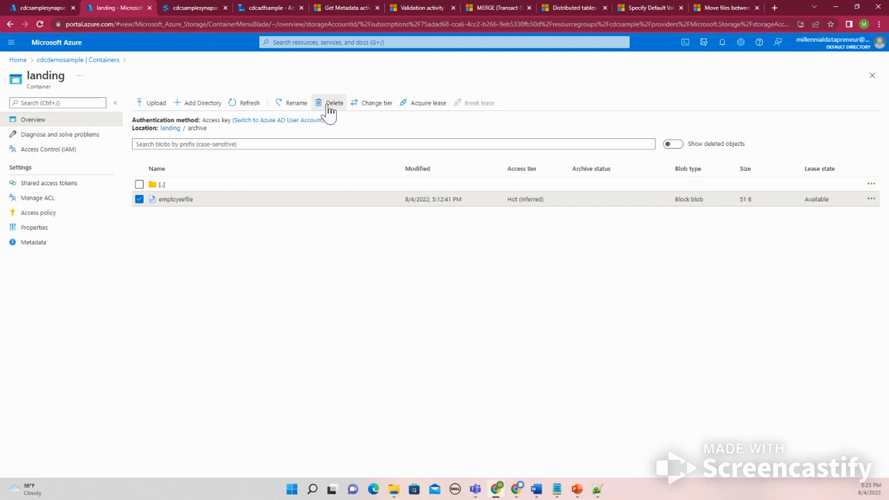
pyautogui.click(331, 105)
pyautogui.click(143, 168)
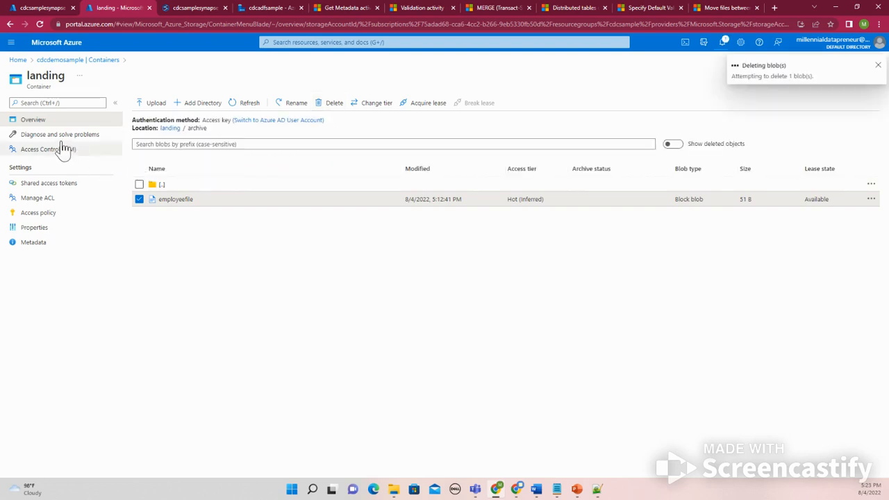
# Open the landing container's input folder and refresh its blob listing
pyautogui.click(69, 59)
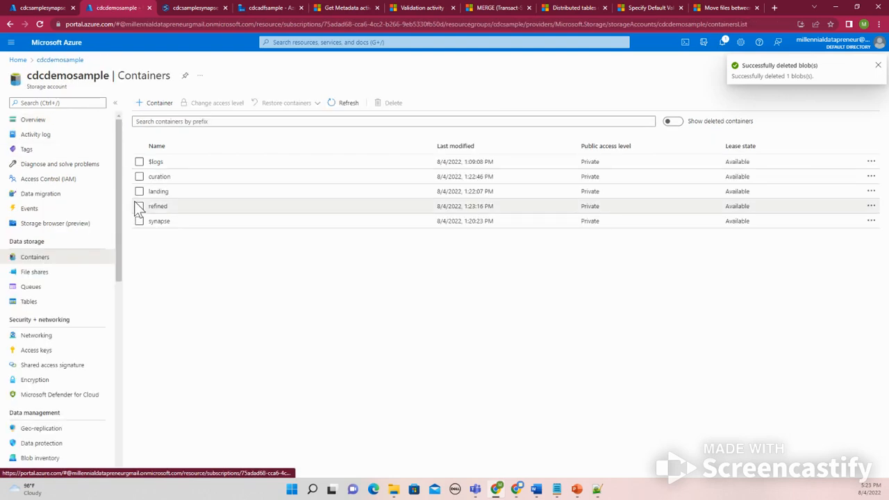
pyautogui.click(160, 191)
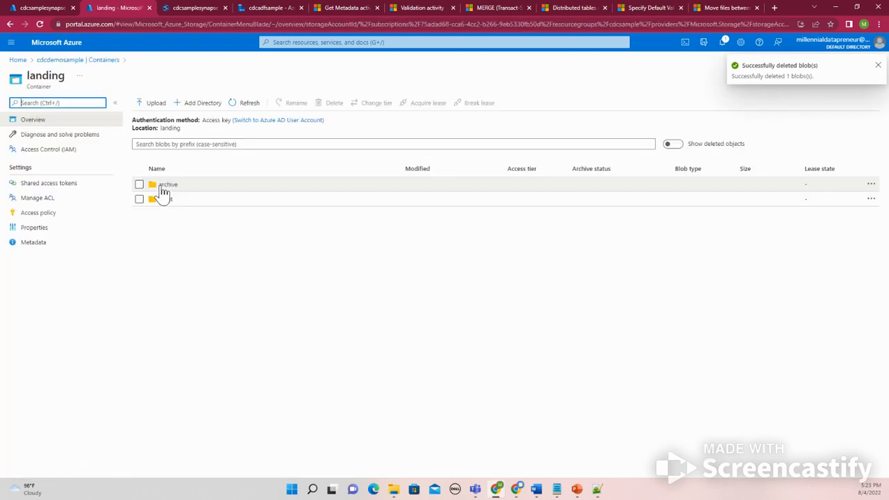
pyautogui.click(163, 200)
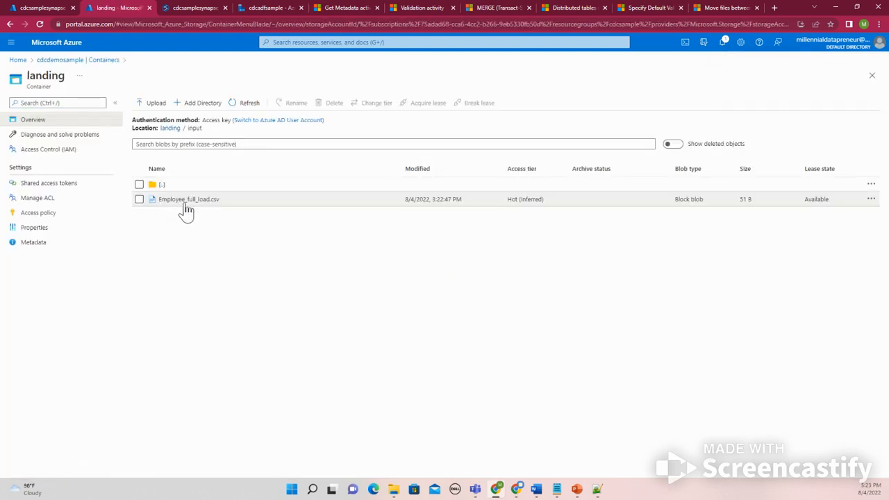
pyautogui.click(248, 108)
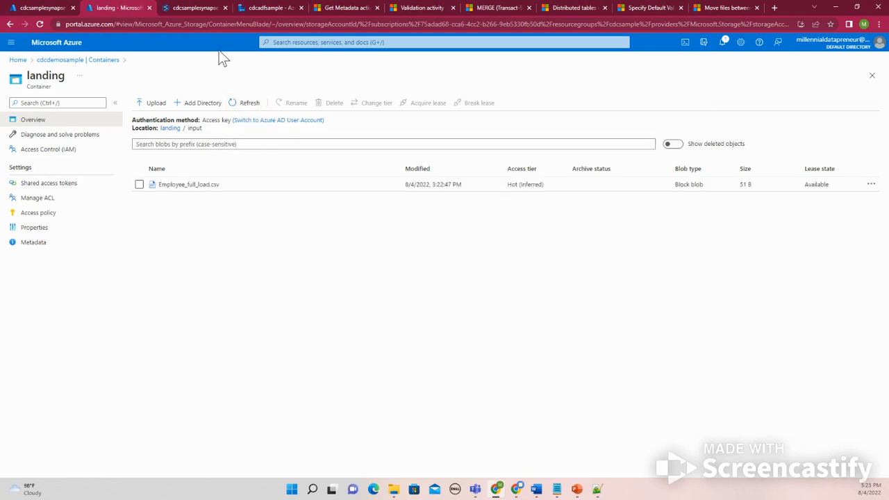
pyautogui.click(248, 108)
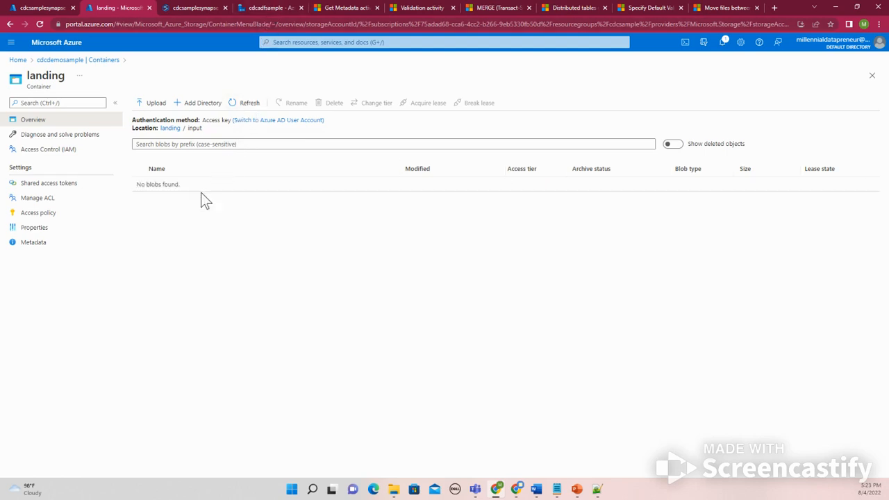
pyautogui.click(250, 106)
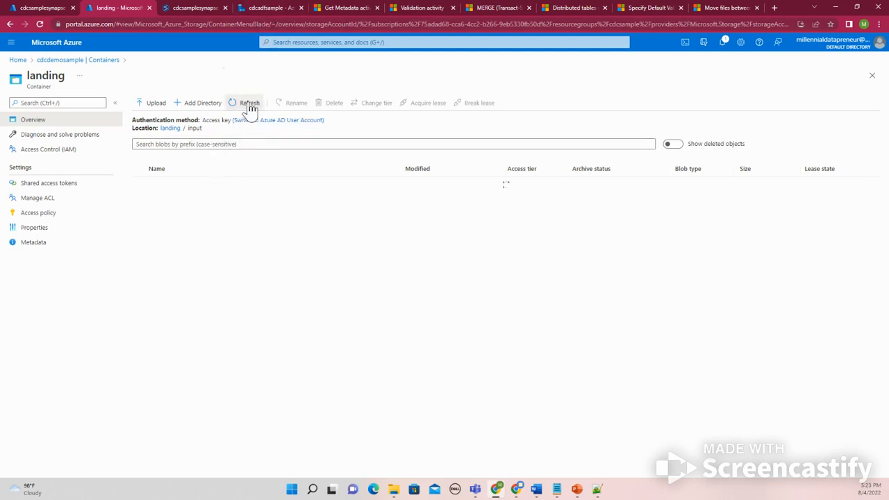
# Open the archived Employee_Processed CSV in the landing archive folder and view its contents
pyautogui.click(97, 60)
pyautogui.click(168, 195)
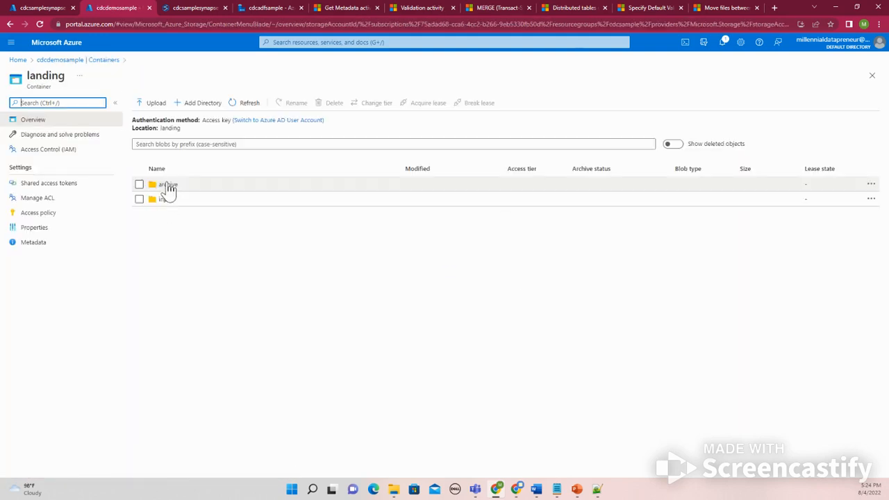
pyautogui.click(168, 185)
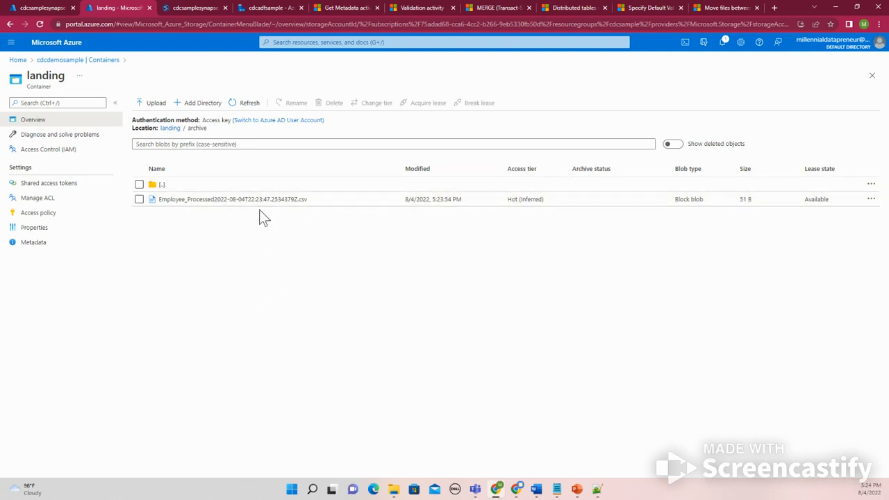
pyautogui.click(241, 201)
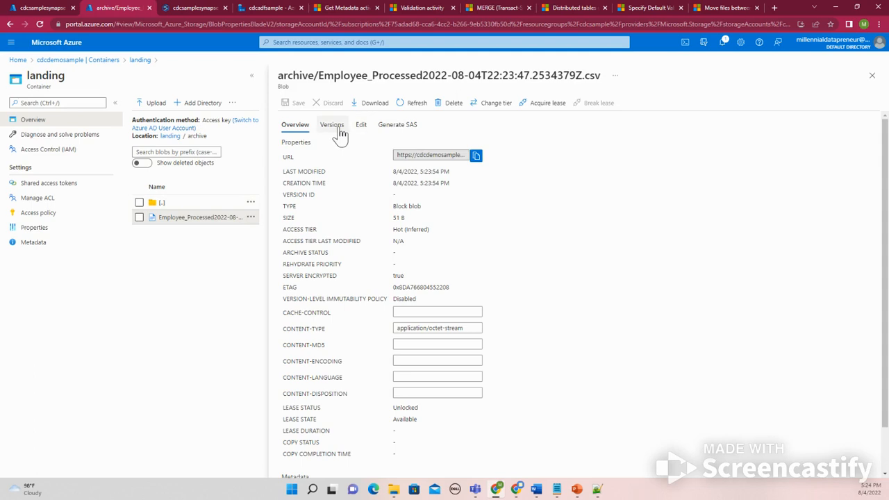
pyautogui.click(872, 76)
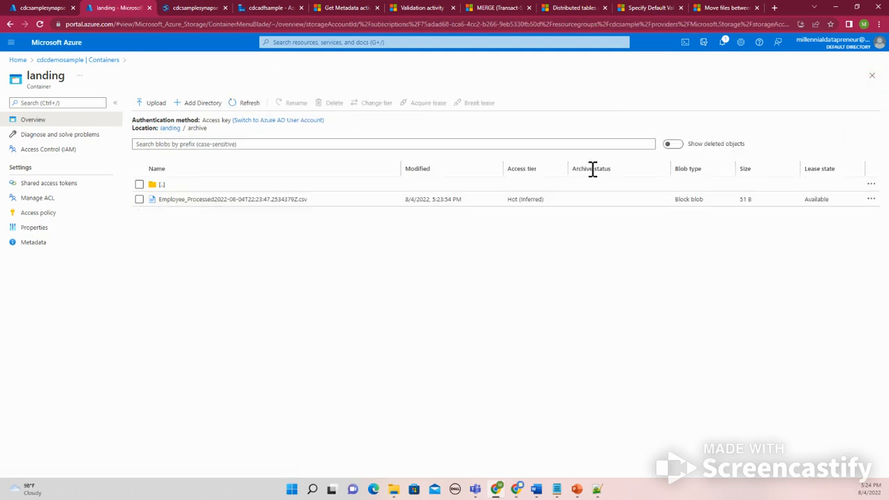
pyautogui.click(870, 201)
pyautogui.click(814, 203)
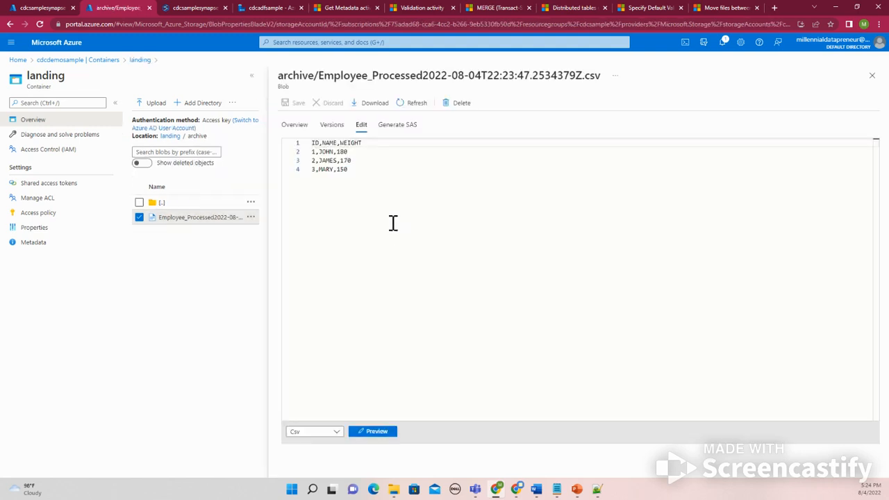
pyautogui.click(871, 75)
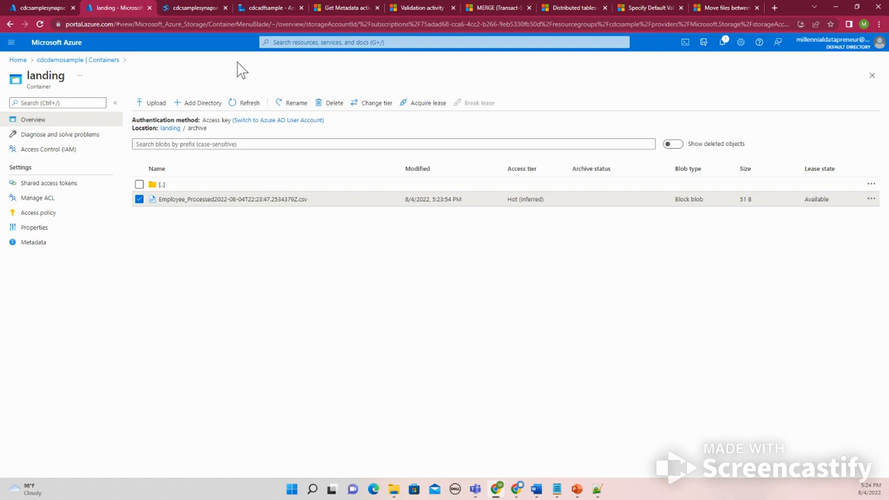
# Check the pipeline status, then reopen the landing container's input folder
pyautogui.click(259, 7)
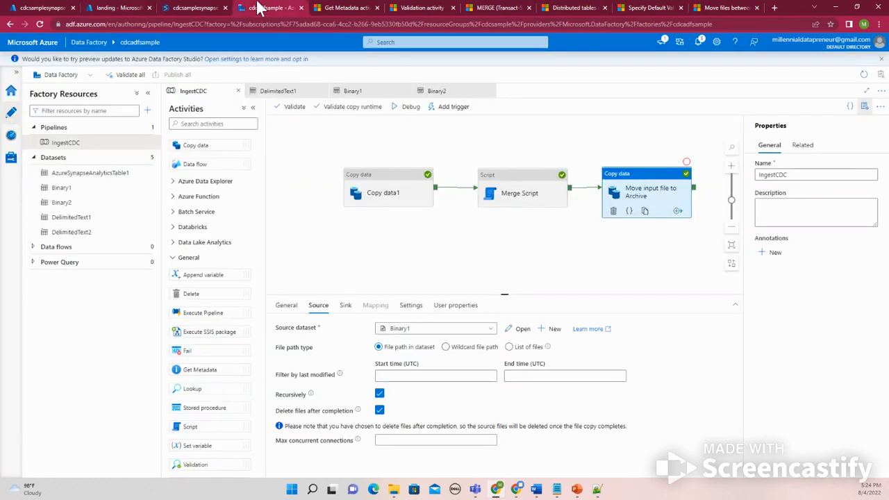
pyautogui.click(136, 7)
pyautogui.click(169, 130)
pyautogui.click(168, 199)
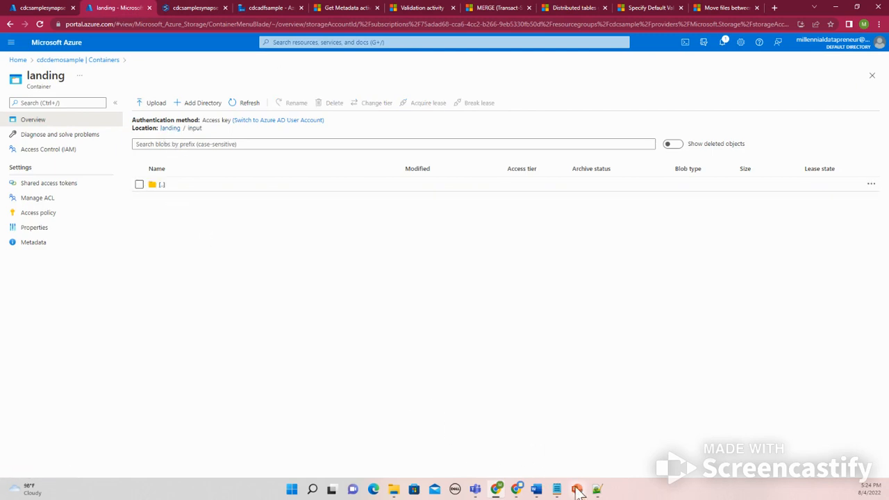
pyautogui.moveTo(402, 486)
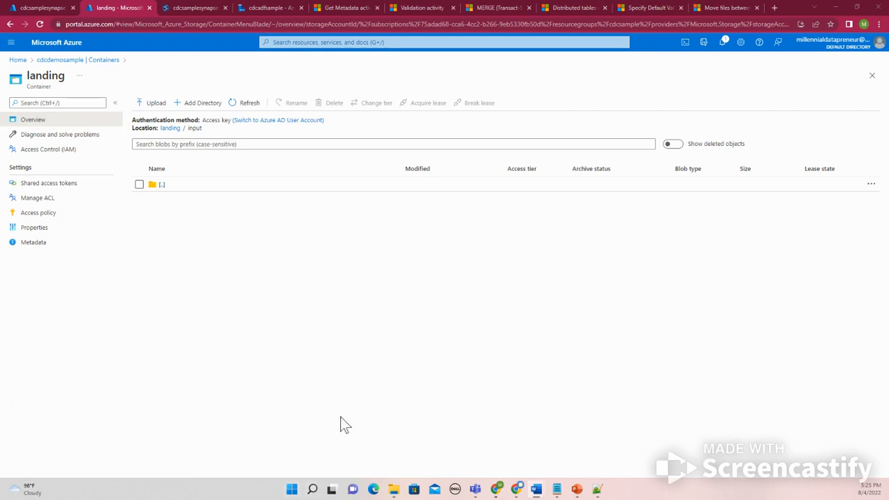
pyautogui.click(596, 489)
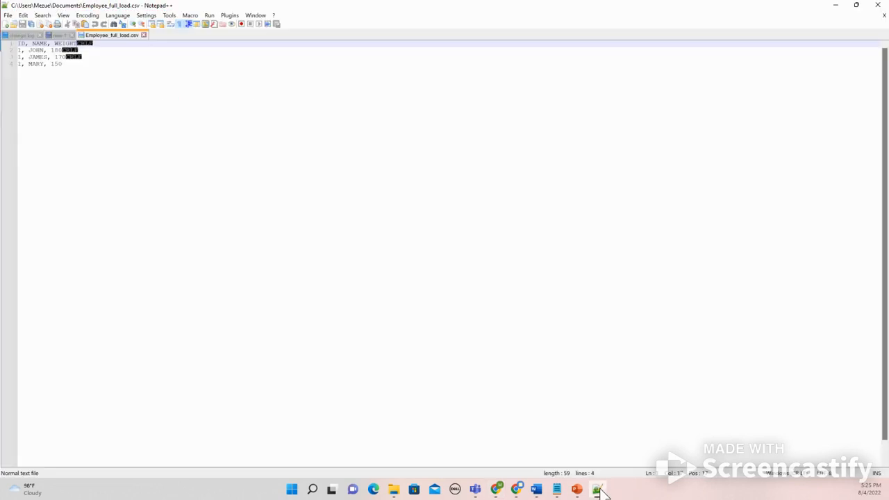
pyautogui.click(14, 25)
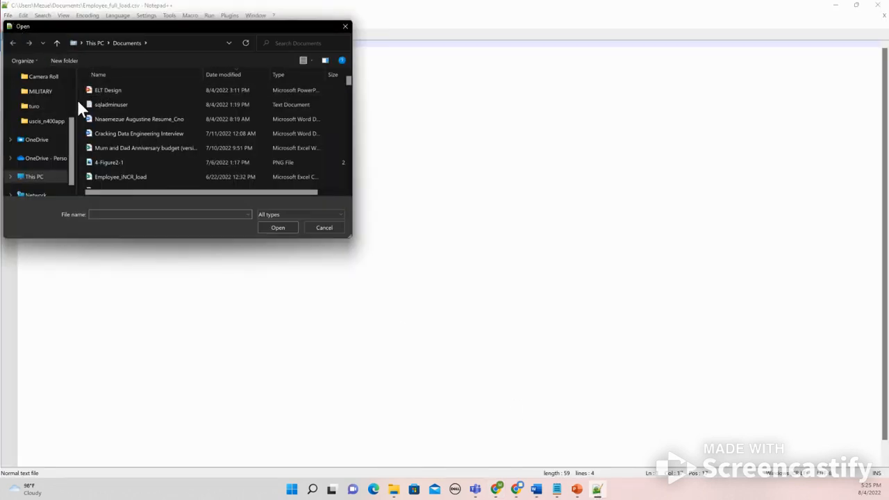
pyautogui.moveTo(75, 141); pyautogui.dragTo(75, 85)
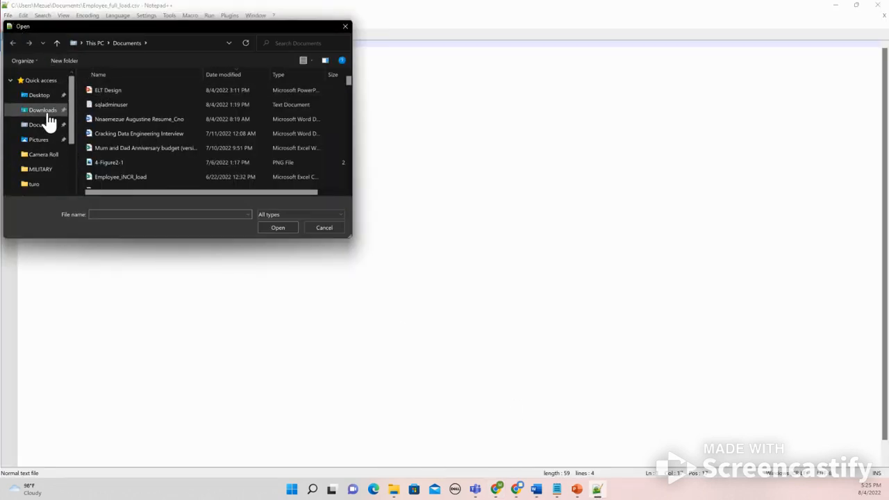
pyautogui.click(50, 111)
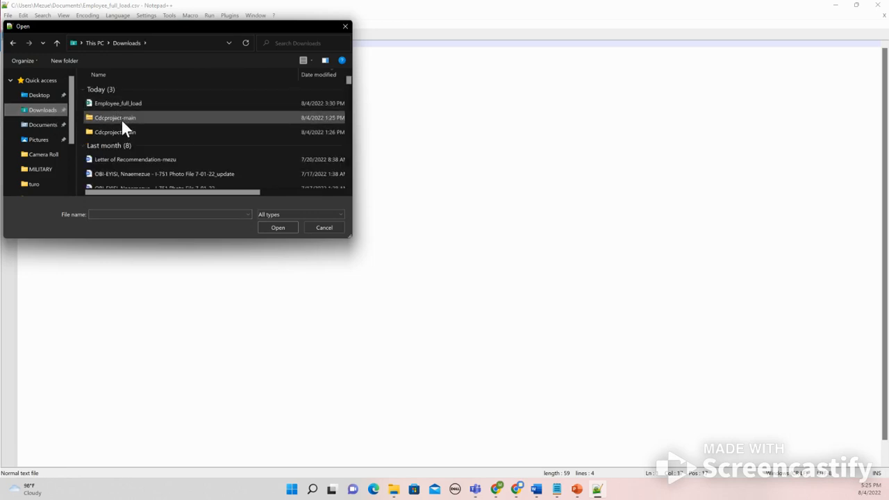
pyautogui.doubleClick(121, 120)
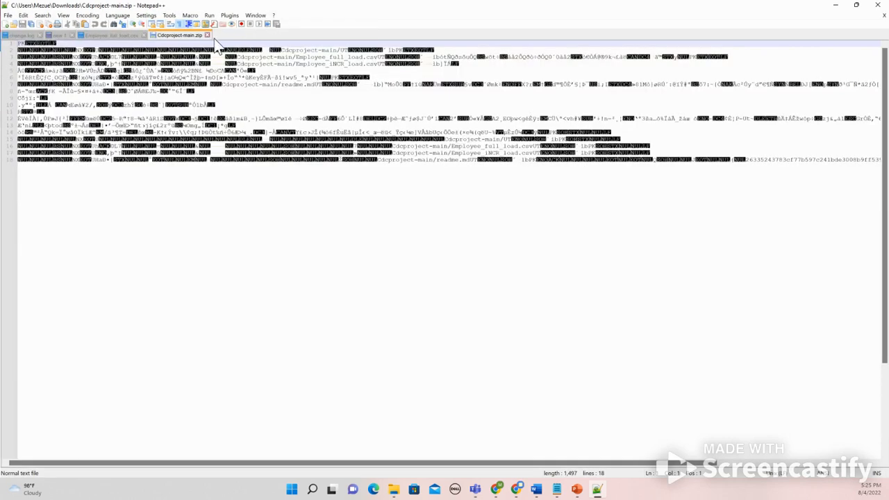
pyautogui.click(207, 35)
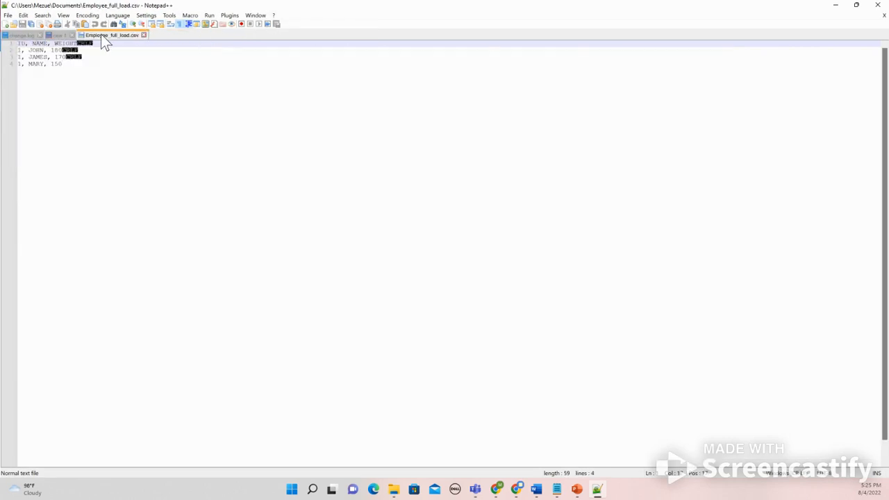
# Open Employee_INCR_load.csv from the Downloads Cdcproject-main folder in Notepad++
pyautogui.click(17, 25)
pyautogui.scroll(3, 48, 101)
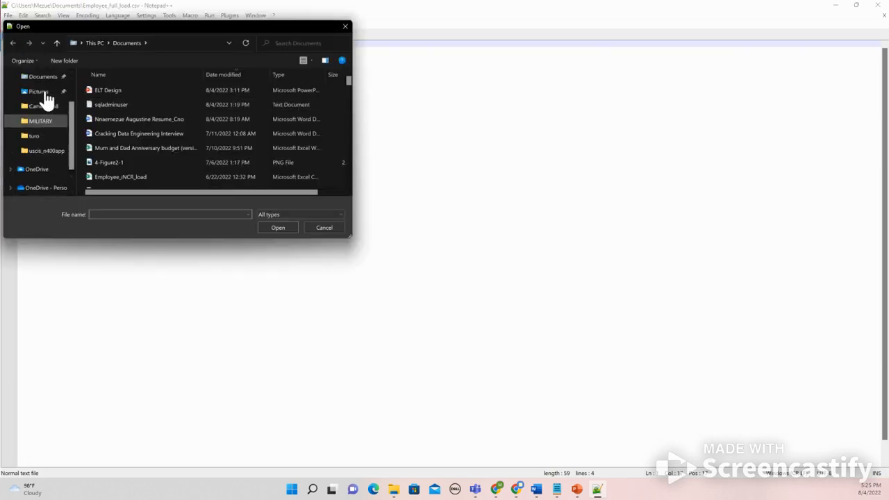
pyautogui.click(45, 111)
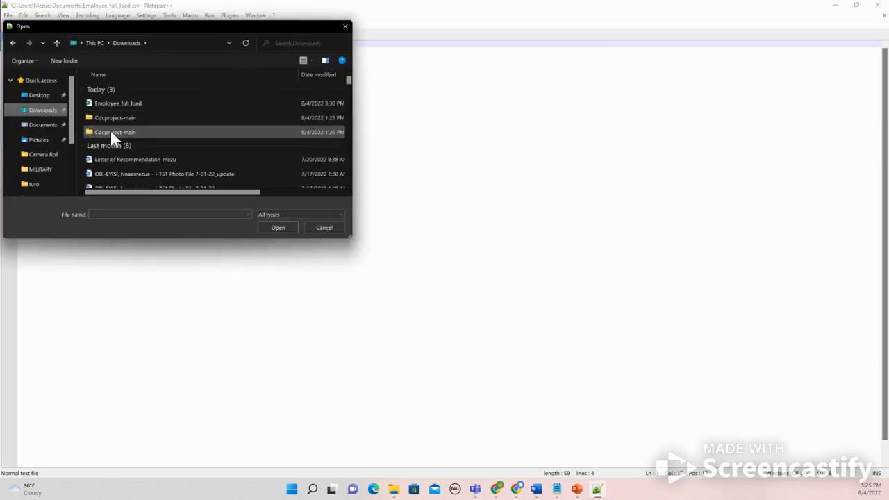
pyautogui.doubleClick(110, 132)
pyautogui.doubleClick(116, 92)
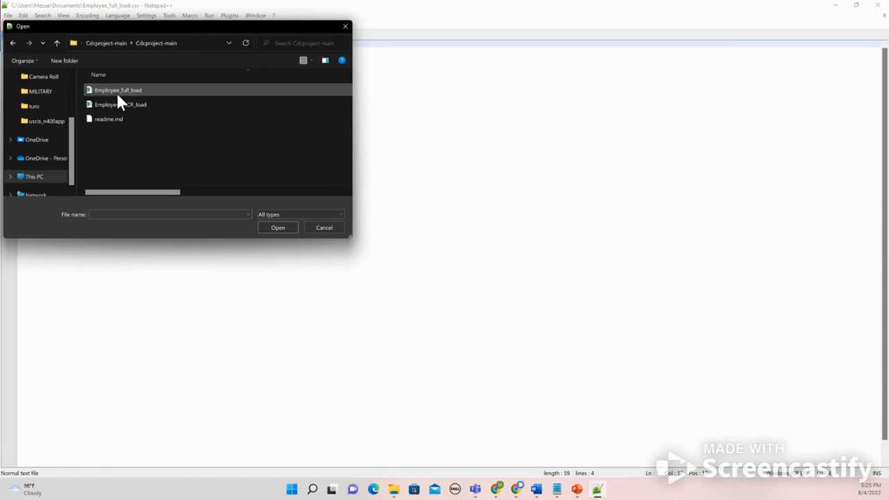
pyautogui.click(118, 104)
pyautogui.click(276, 228)
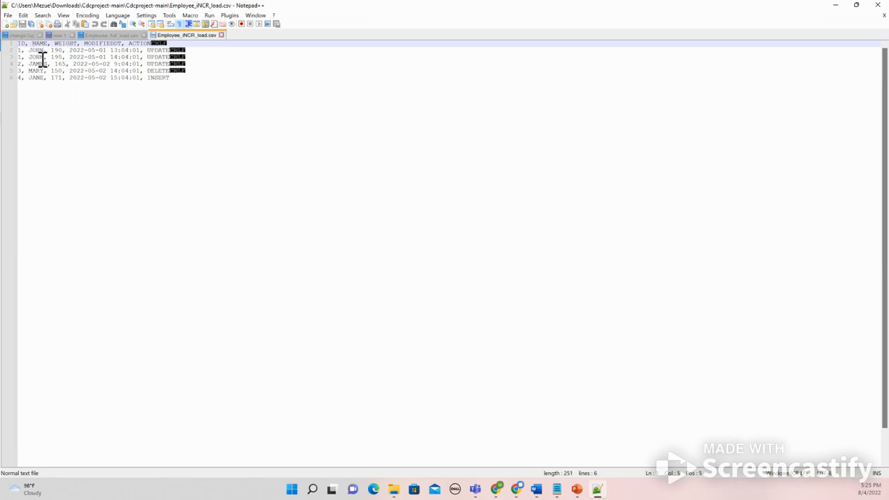
# Remove the spaces after the commas in the header line and the two JOHN rows of the CSV
pyautogui.press('BackSpace')
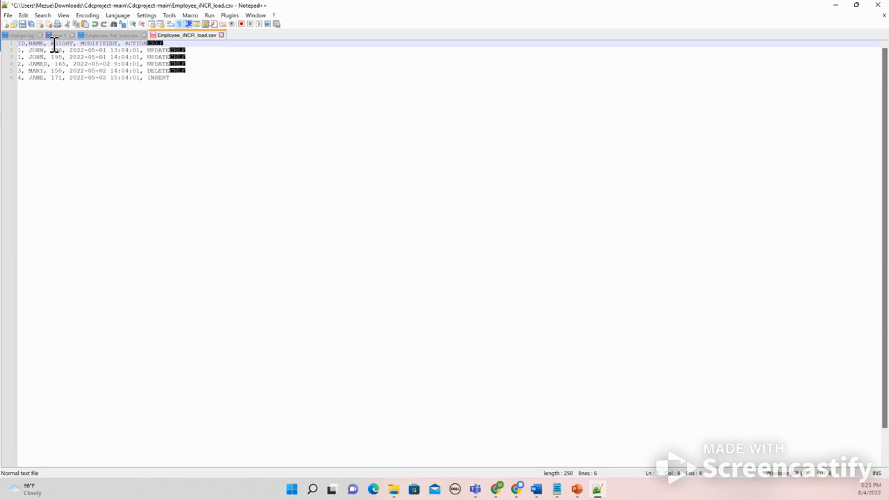
pyautogui.press('BackSpace')
pyautogui.press('BackSpace')
pyautogui.click(29, 51)
pyautogui.press('BackSpace')
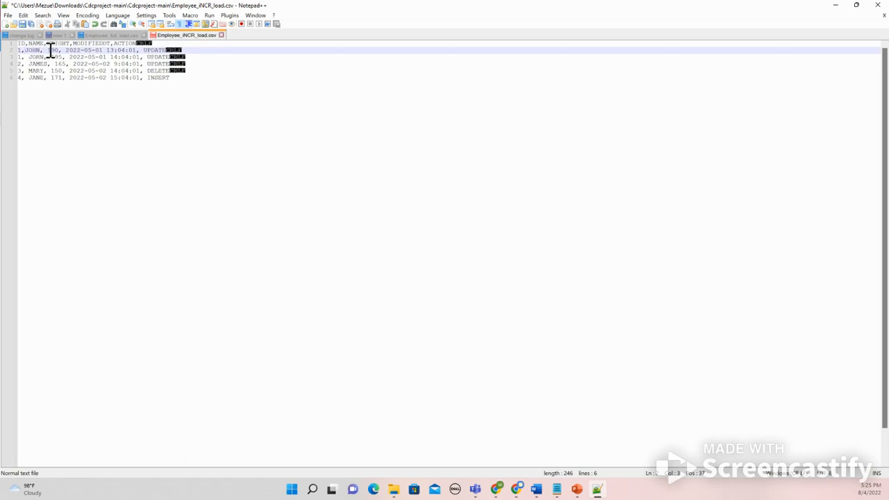
pyautogui.press('BackSpace')
pyautogui.click(63, 51)
pyautogui.press('BackSpace')
pyautogui.click(137, 55)
pyautogui.press('BackSpace')
pyautogui.click(29, 57)
pyautogui.press('BackSpace')
pyautogui.click(48, 57)
pyautogui.press('BackSpace')
pyautogui.click(63, 57)
pyautogui.press('BackSpace')
pyautogui.click(137, 57)
# Remove the spaces after the commas in the JAMES, MARY and JANE rows, then save the file
pyautogui.press('BackSpace')
pyautogui.click(147, 64)
pyautogui.press('BackSpace')
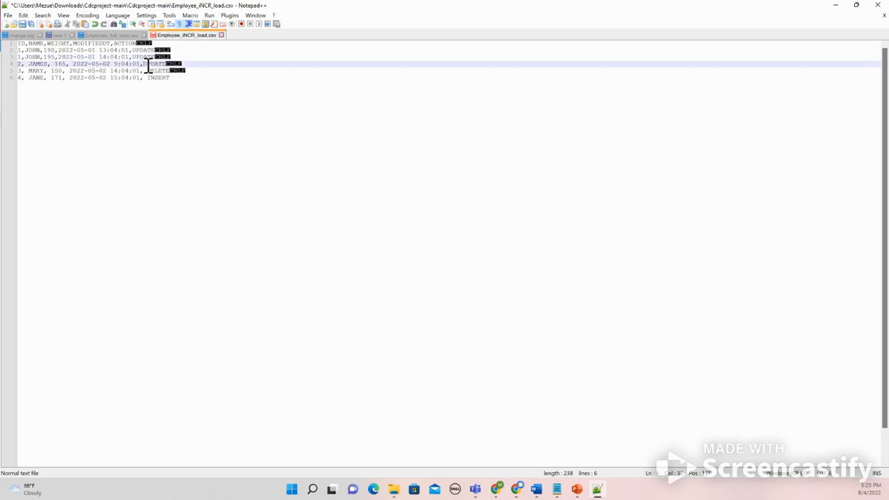
pyautogui.click(51, 63)
pyautogui.press('BackSpace')
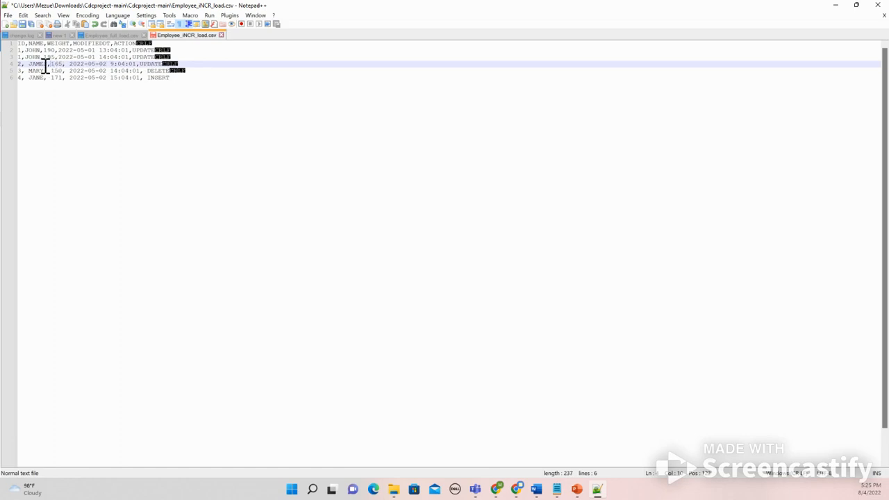
pyautogui.click(29, 63)
pyautogui.press('BackSpace')
pyautogui.click(67, 64)
pyautogui.press('BackSpace')
pyautogui.click(27, 71)
pyautogui.press('BackSpace')
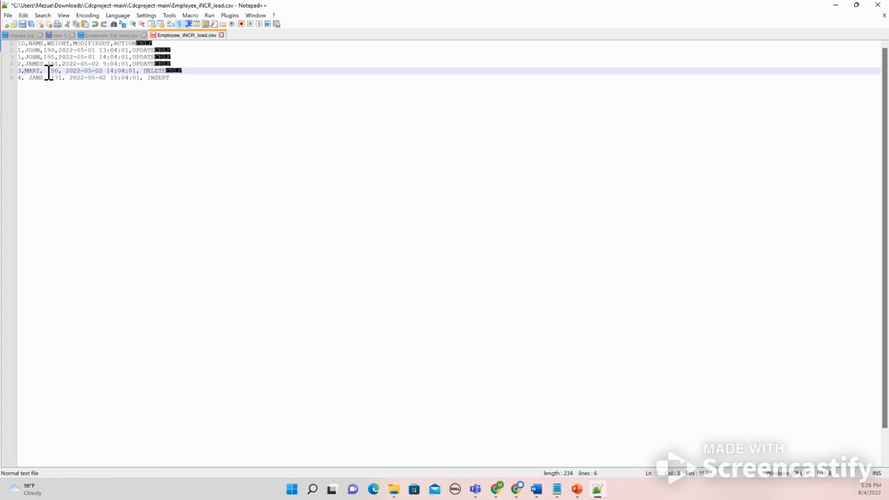
pyautogui.click(47, 72)
pyautogui.press('BackSpace')
pyautogui.click(62, 72)
pyautogui.press('BackSpace')
pyautogui.click(29, 78)
pyautogui.press('BackSpace')
pyautogui.click(48, 77)
pyautogui.press('BackSpace')
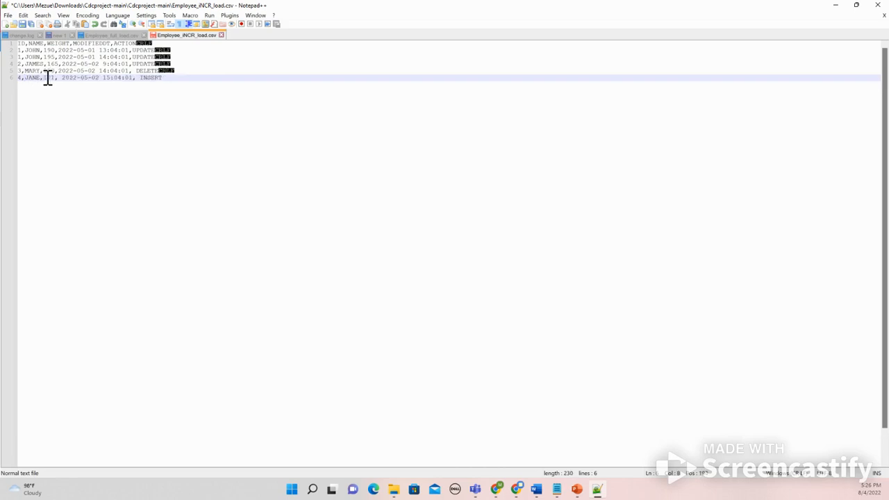
pyautogui.click(62, 78)
pyautogui.press('BackSpace')
pyautogui.click(133, 78)
pyautogui.press('BackSpace')
pyautogui.click(133, 70)
pyautogui.press('BackSpace')
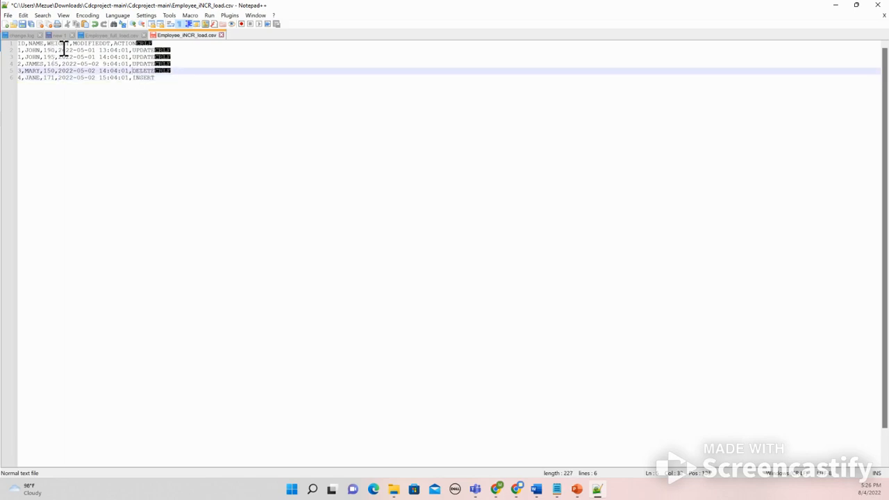
pyautogui.click(24, 28)
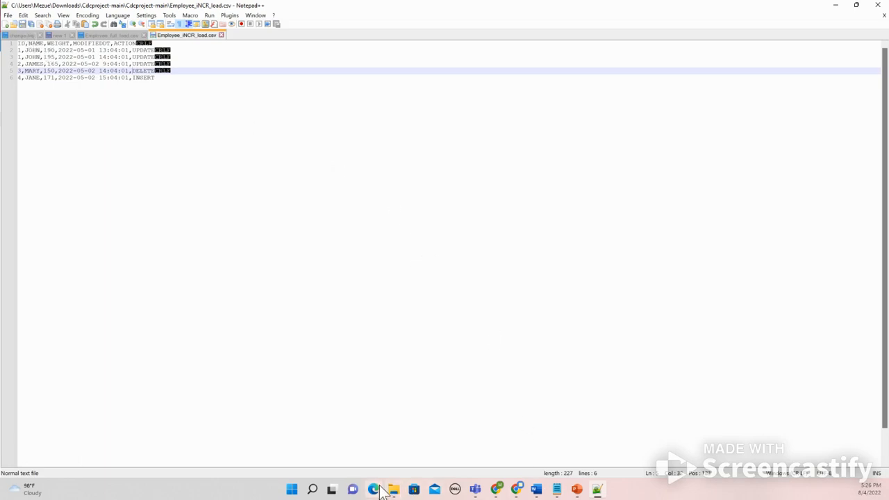
# Upload Employee_INCR_load.csv into the landing container's input folder
pyautogui.click(497, 490)
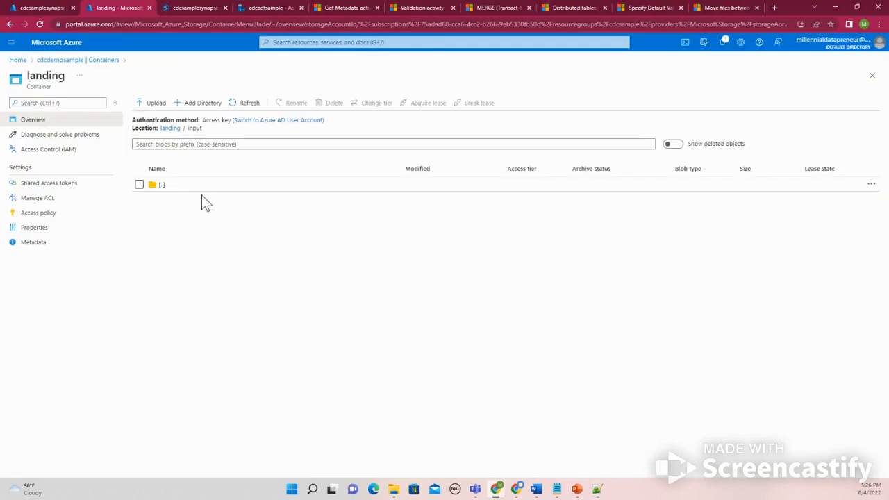
pyautogui.click(160, 104)
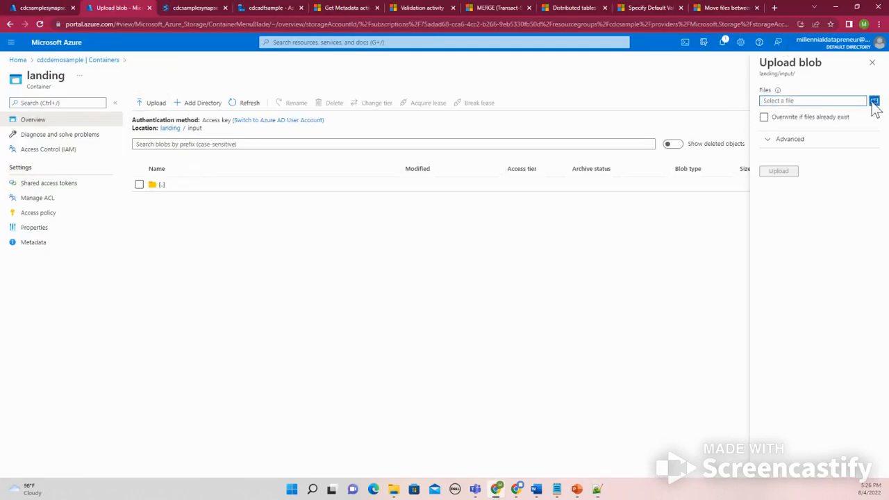
pyautogui.click(873, 102)
pyautogui.click(206, 213)
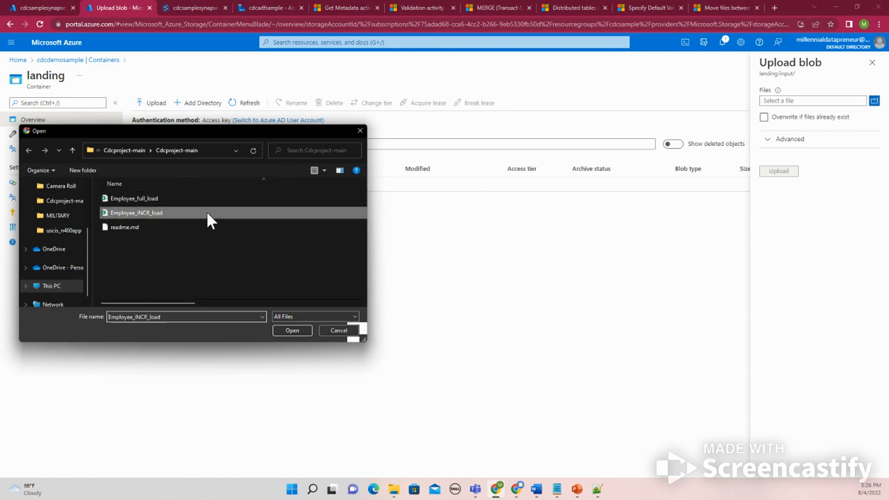
pyautogui.click(286, 330)
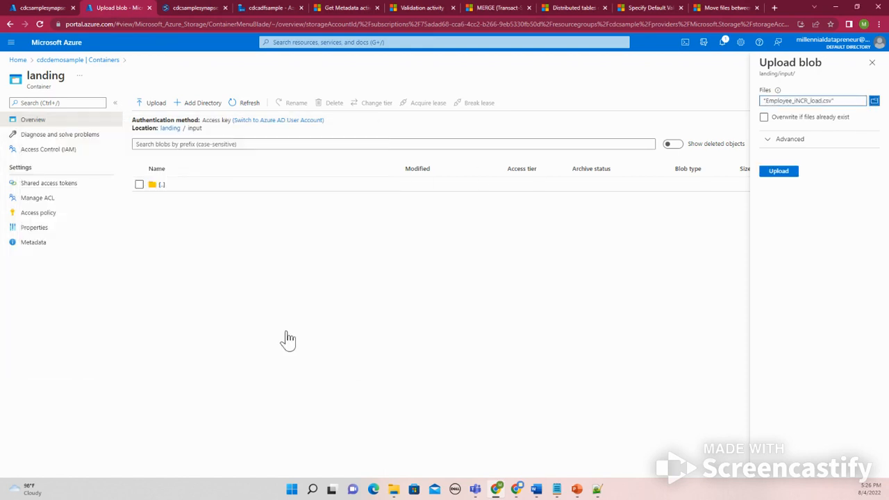
pyautogui.click(778, 171)
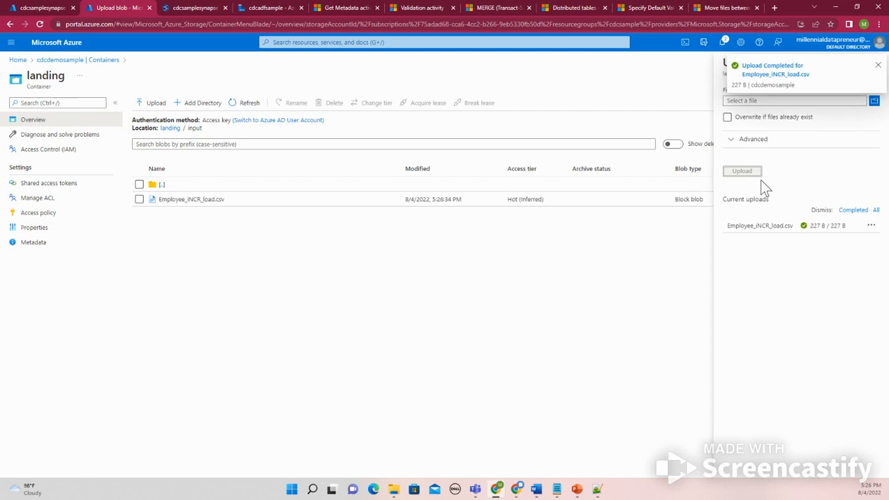
# Review the Copy data1 activity's general, source and sink settings in the IngestCDC pipeline
pyautogui.click(279, 7)
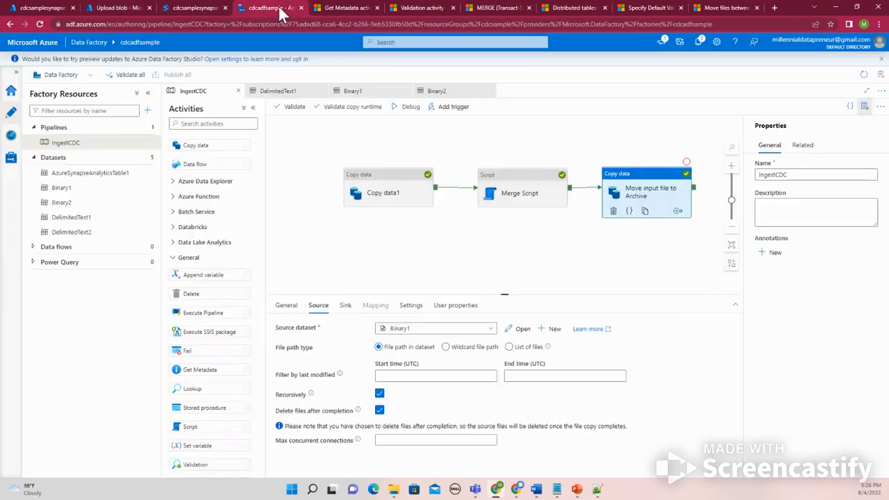
pyautogui.click(524, 254)
pyautogui.click(389, 188)
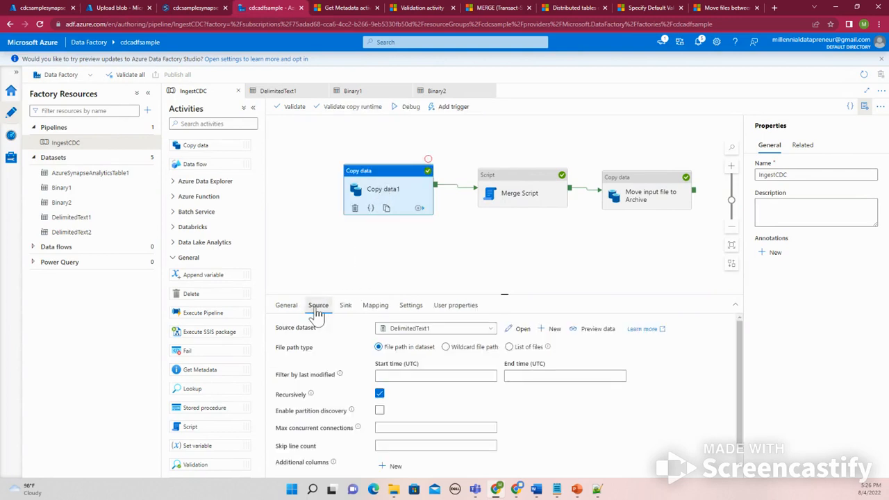
pyautogui.click(390, 257)
pyautogui.click(390, 191)
pyautogui.click(292, 309)
pyautogui.click(320, 307)
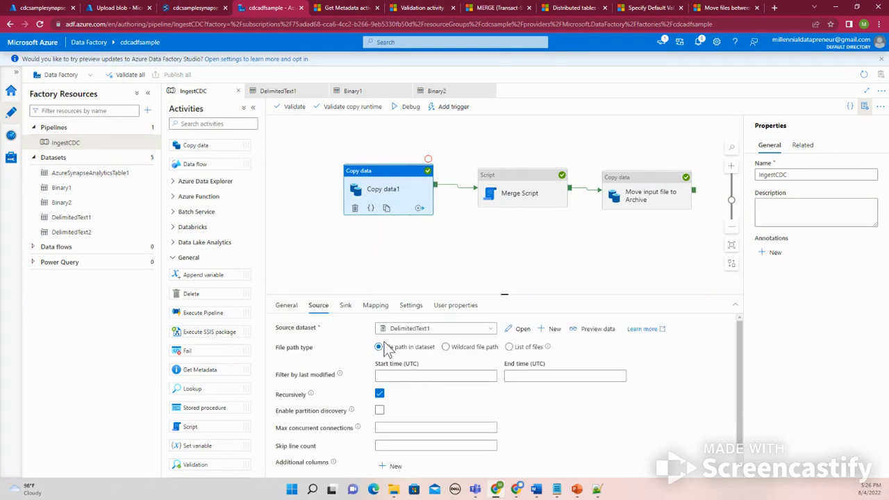
pyautogui.click(346, 307)
pyautogui.click(318, 306)
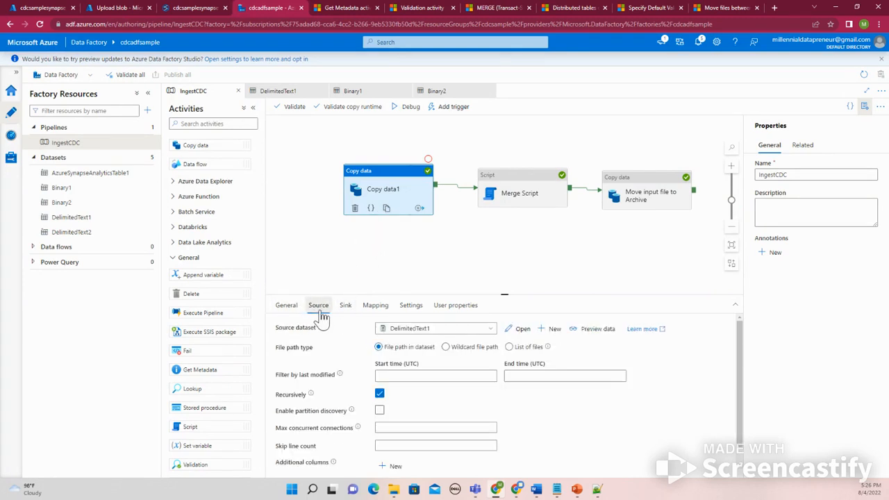
# Open the DelimitedText1 source dataset, point its file path to landing/input/Employee_INCR_load.csv, and preview its data
pyautogui.click(524, 331)
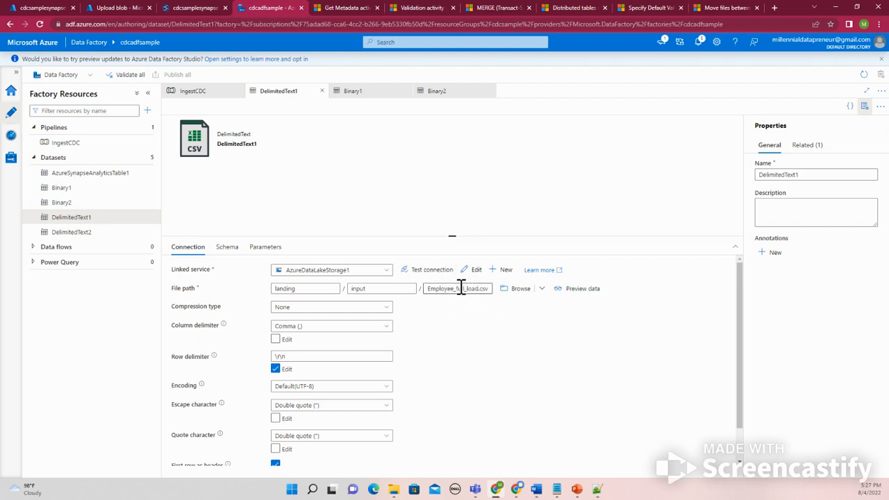
pyautogui.click(511, 293)
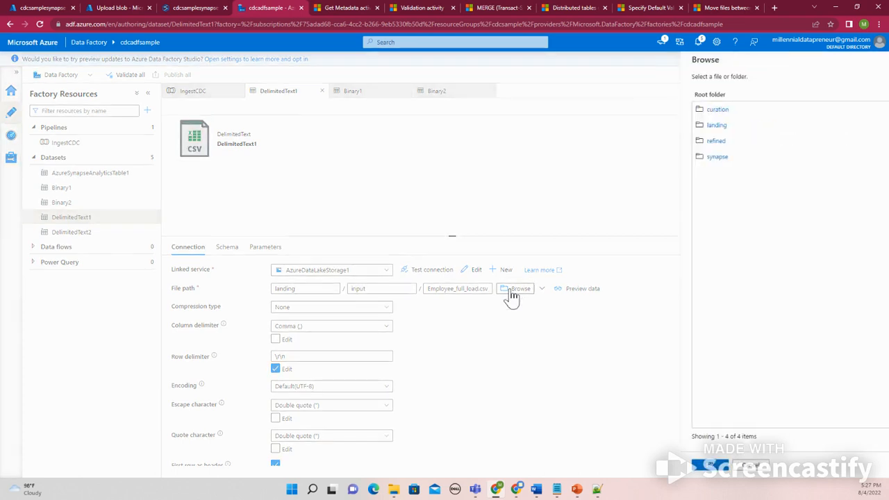
pyautogui.click(632, 126)
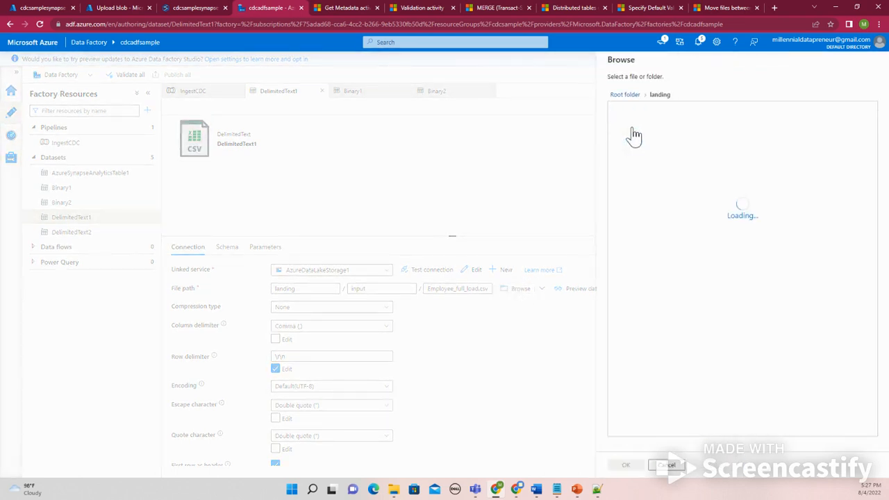
pyautogui.click(630, 125)
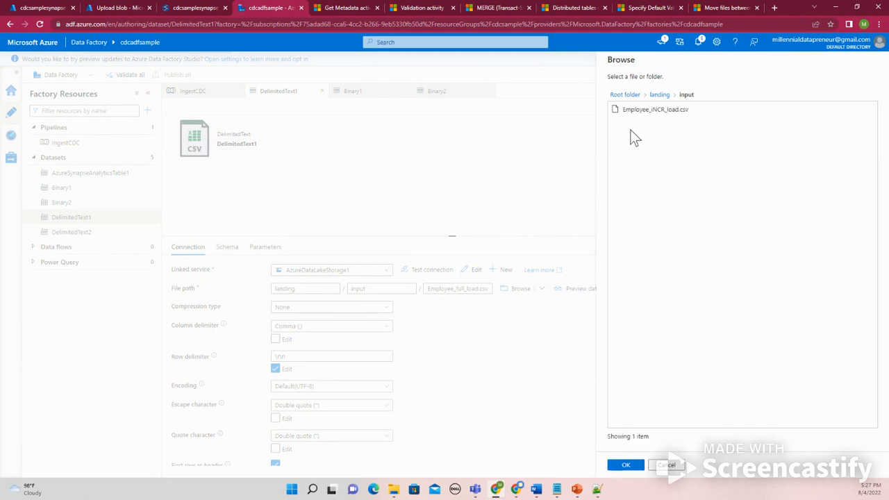
pyautogui.click(635, 112)
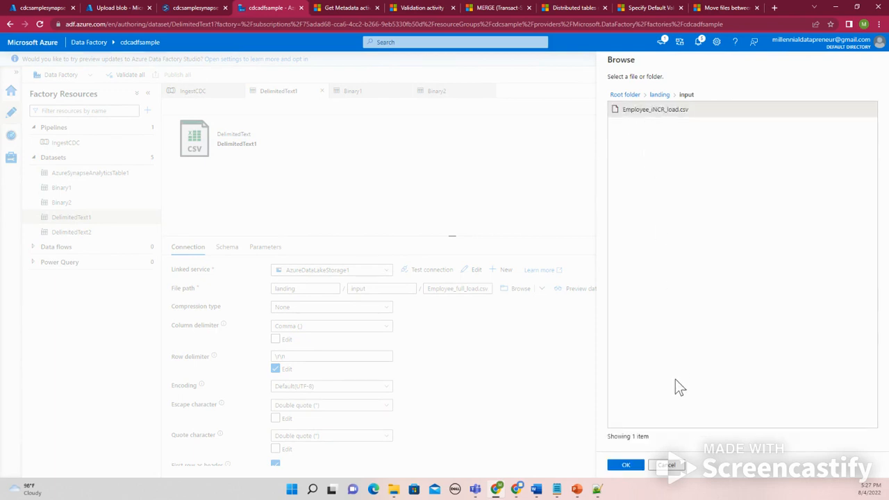
pyautogui.click(623, 465)
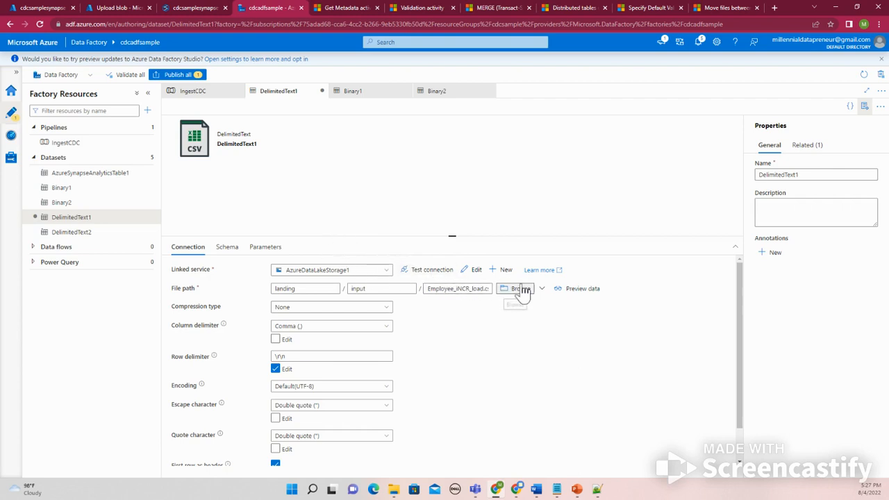
pyautogui.click(570, 290)
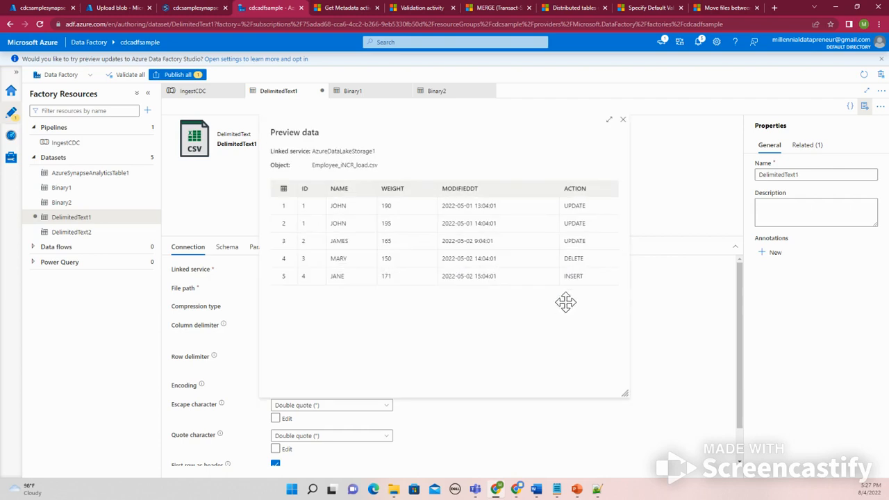
pyautogui.click(623, 122)
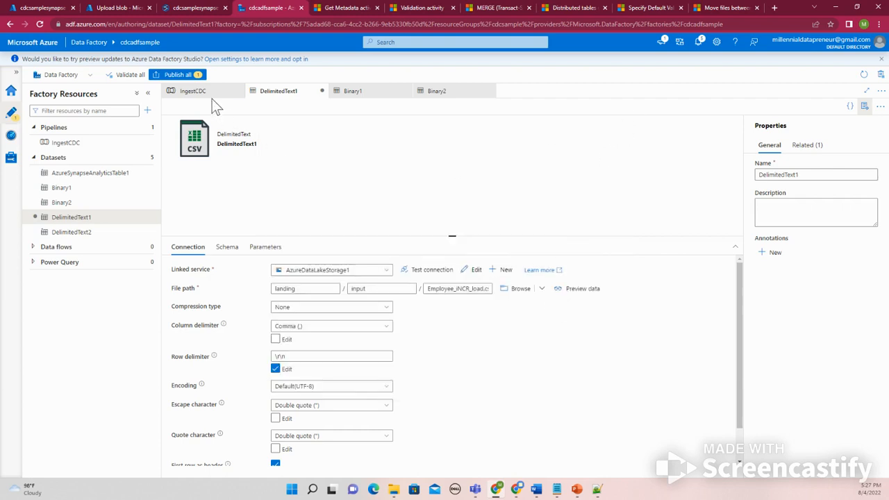
# Preview the source dataset's data and compare it with the contents of Employee_INCR_load.csv
pyautogui.click(573, 289)
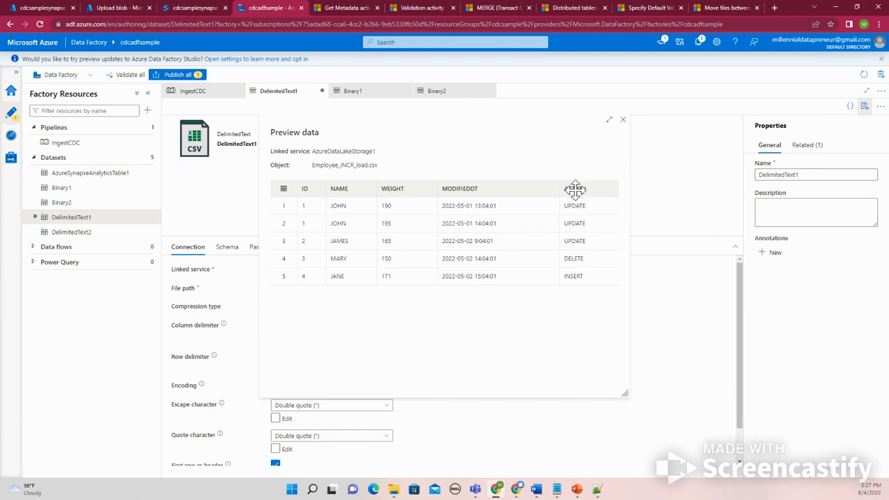
pyautogui.click(623, 122)
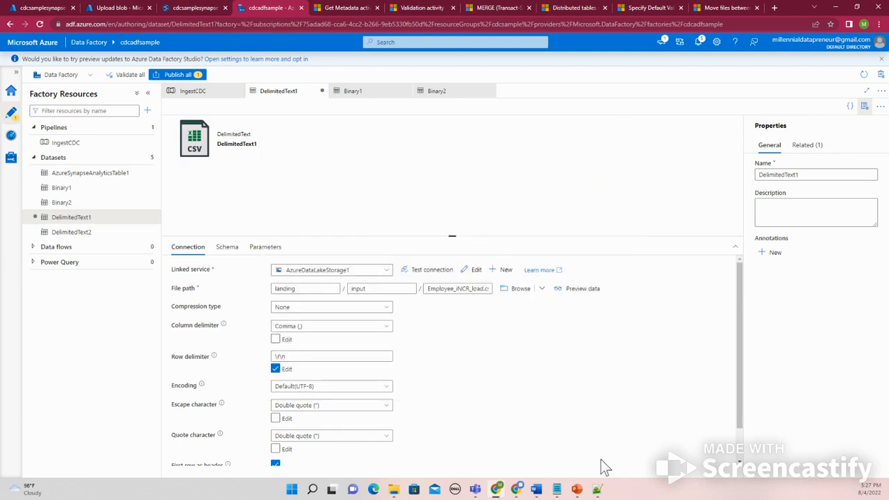
pyautogui.click(597, 489)
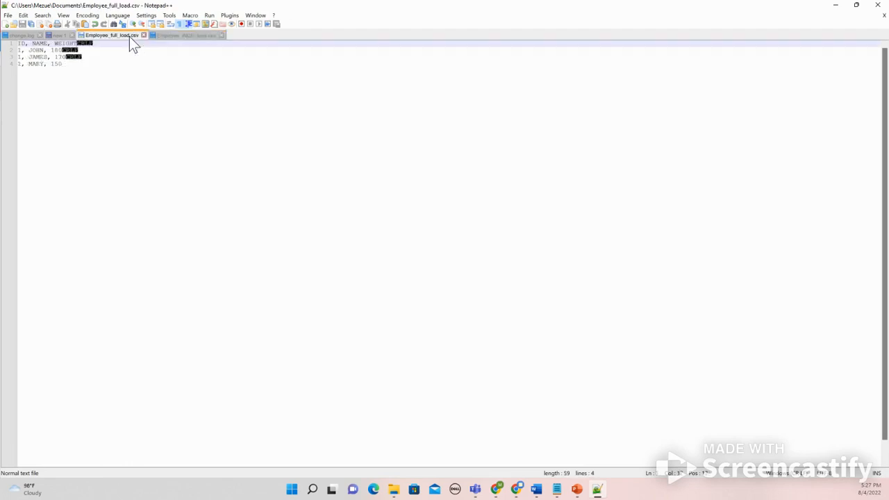
pyautogui.click(175, 36)
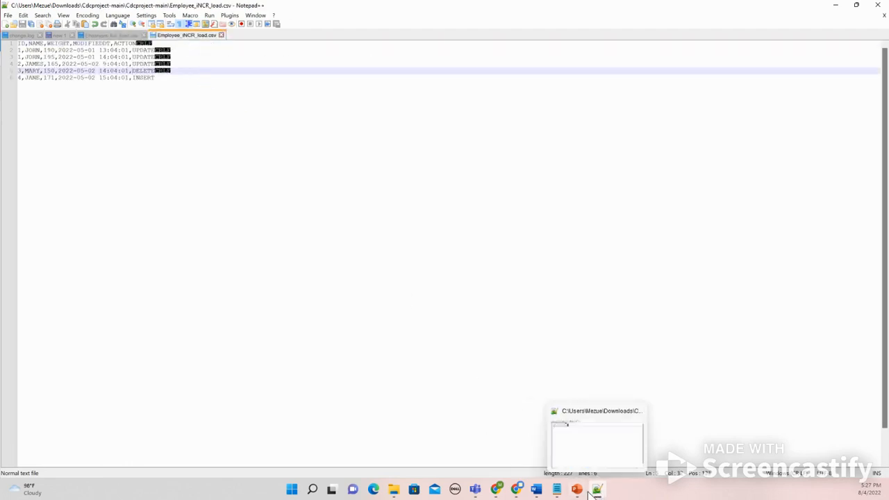
pyautogui.click(497, 489)
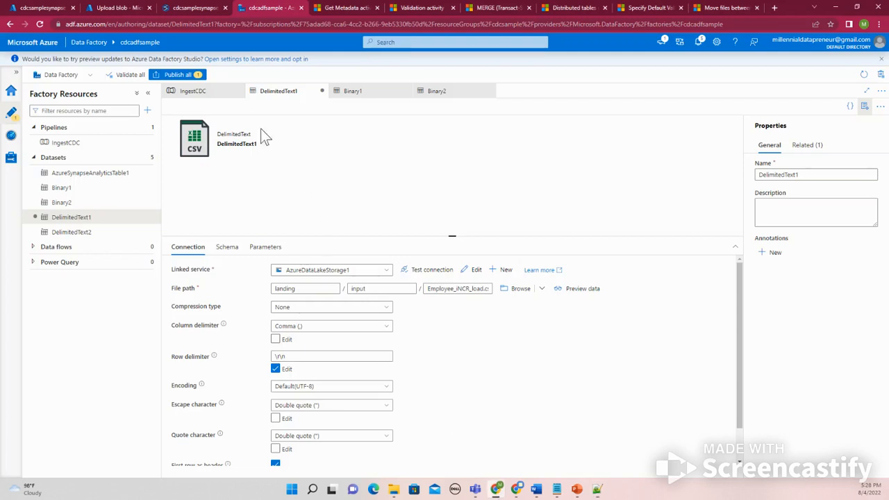
# Copy the TRANSACTIONTYPE column name from the Synapse SQL script, paste it over the ACTION header in Employee_INCR_load.csv, and save
pyautogui.click(212, 8)
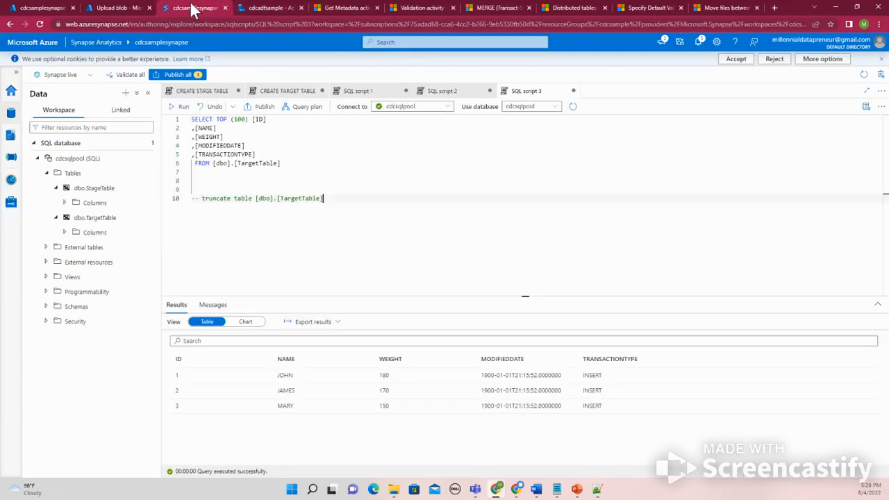
pyautogui.moveTo(254, 154); pyautogui.dragTo(198, 155)
pyautogui.hotkey('ctrl', 'c')
pyautogui.rightClick(211, 155)
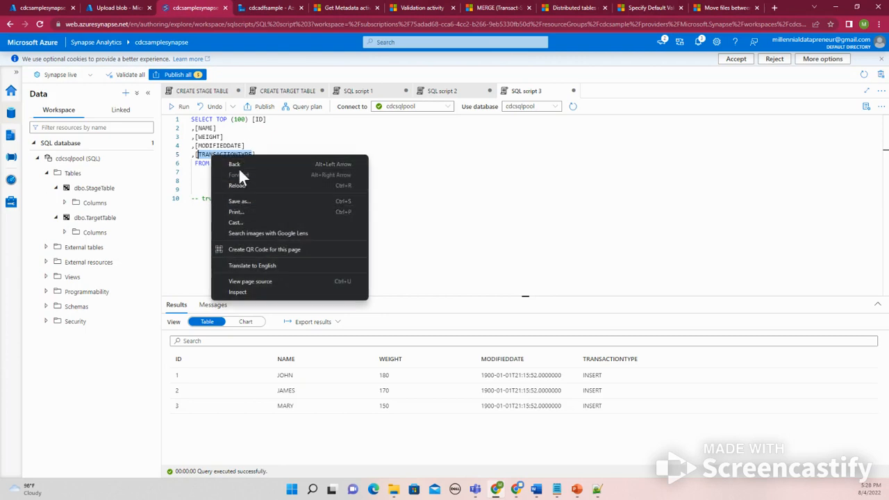
pyautogui.click(203, 153)
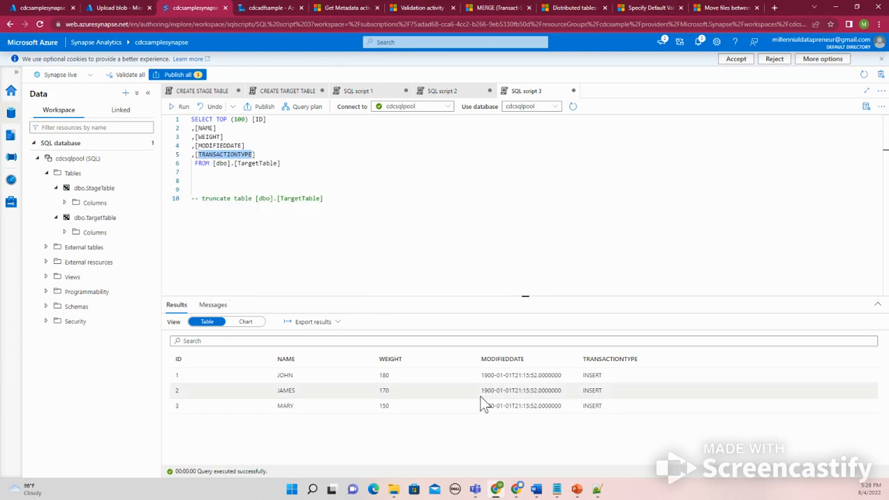
pyautogui.click(596, 488)
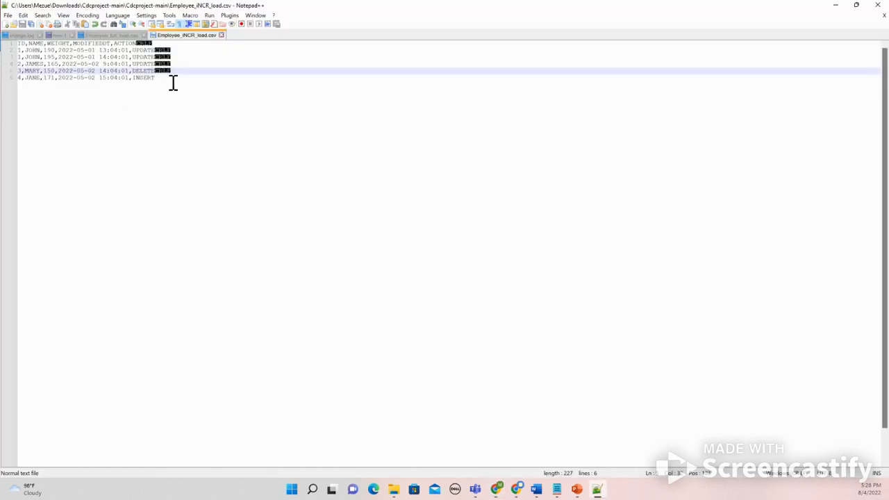
pyautogui.click(114, 45)
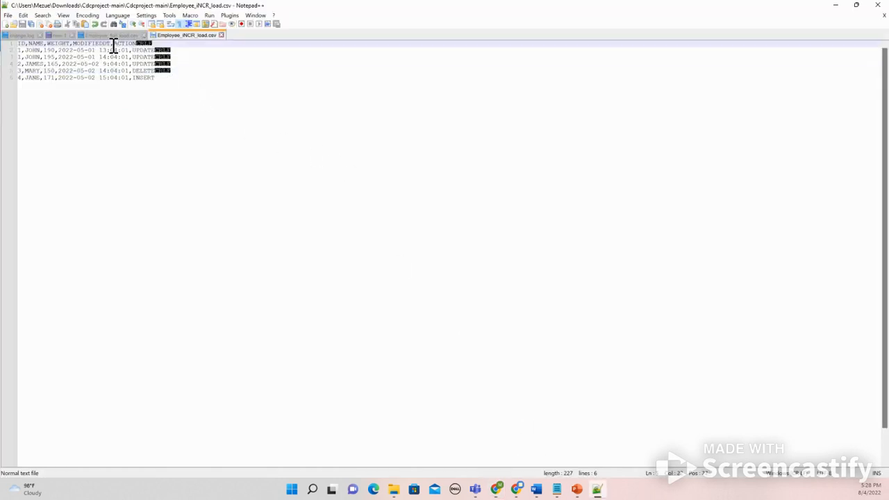
pyautogui.moveTo(114, 44); pyautogui.dragTo(138, 44)
pyautogui.hotkey('ctrl', 'v')
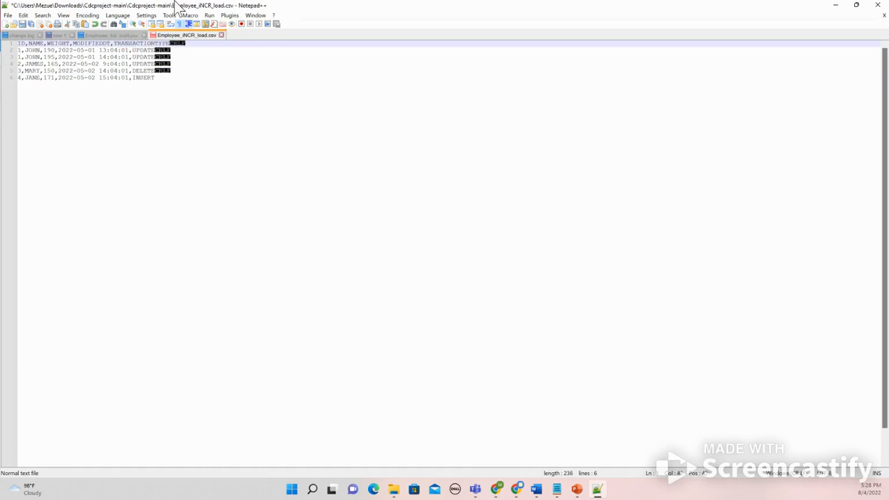
pyautogui.click(22, 24)
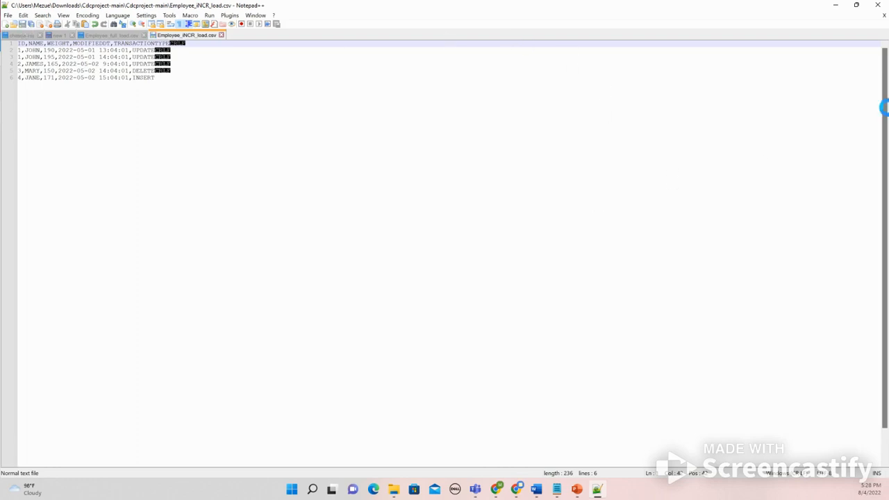
pyautogui.click(837, 6)
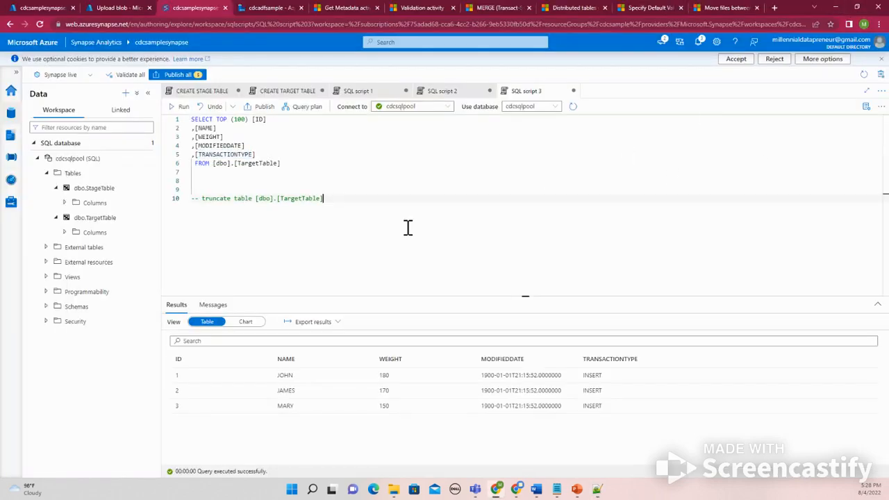
# Delete the old Employee_INCR_load.csv blob from the landing input folder and upload the edited file
pyautogui.moveTo(514, 488)
pyautogui.click(375, 189)
pyautogui.click(115, 7)
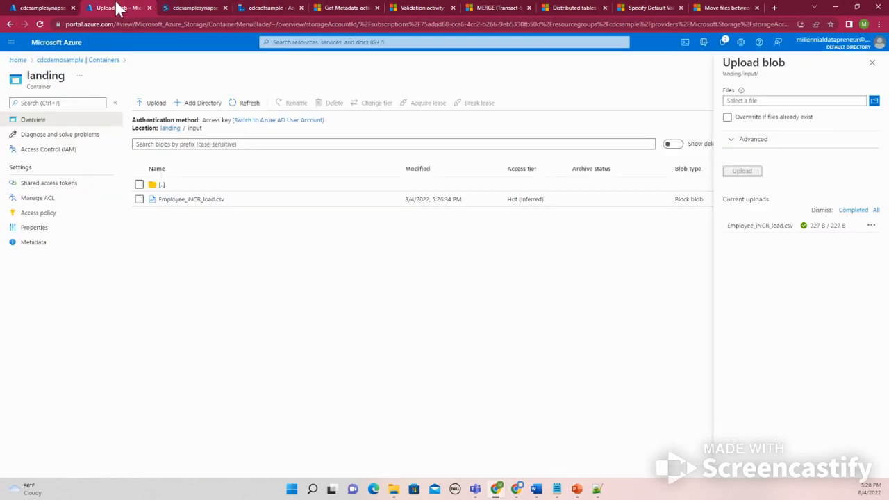
pyautogui.click(139, 199)
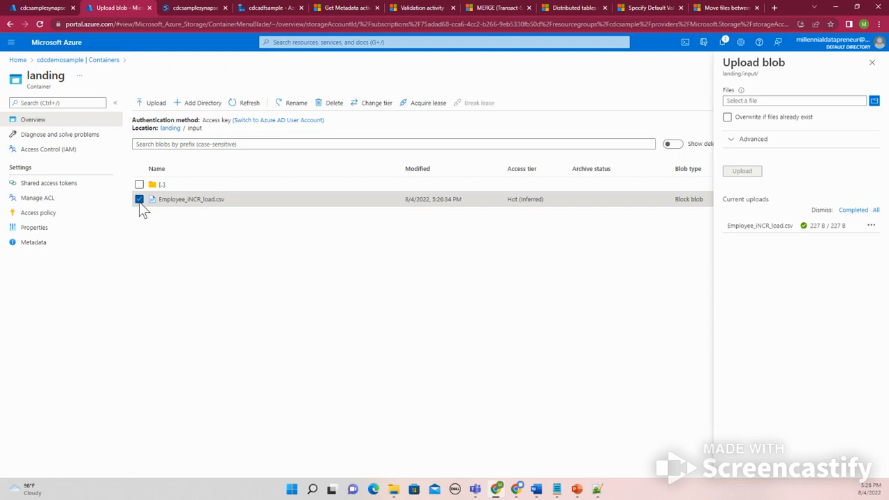
pyautogui.click(333, 111)
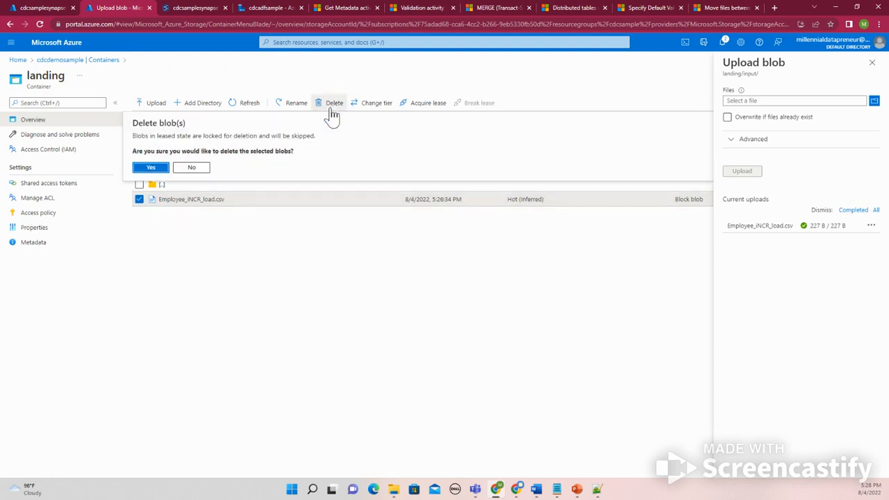
pyautogui.click(148, 167)
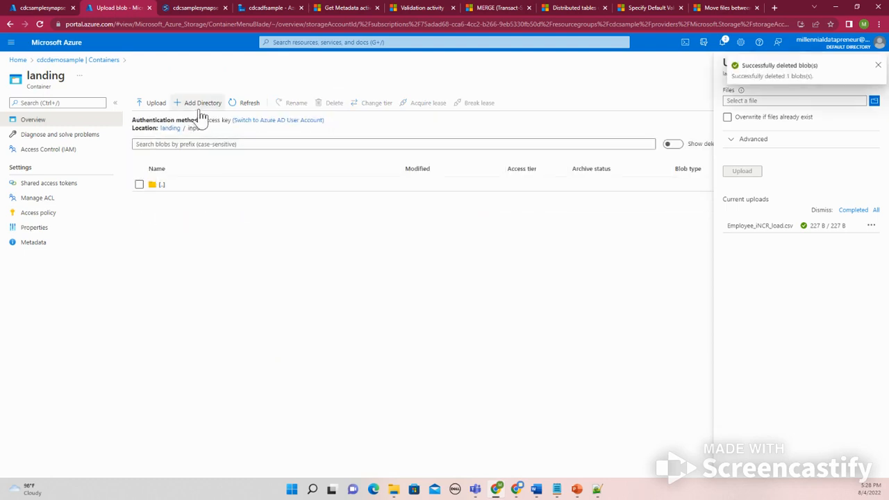
pyautogui.click(873, 101)
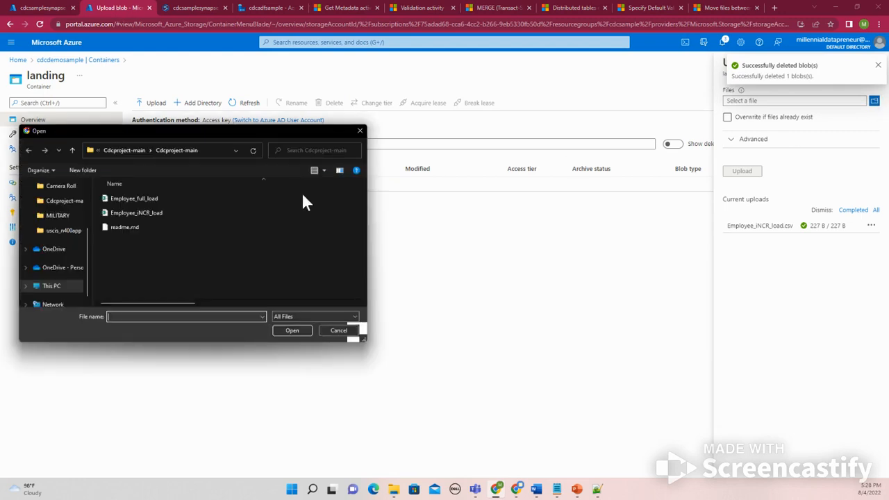
pyautogui.click(136, 212)
pyautogui.click(291, 330)
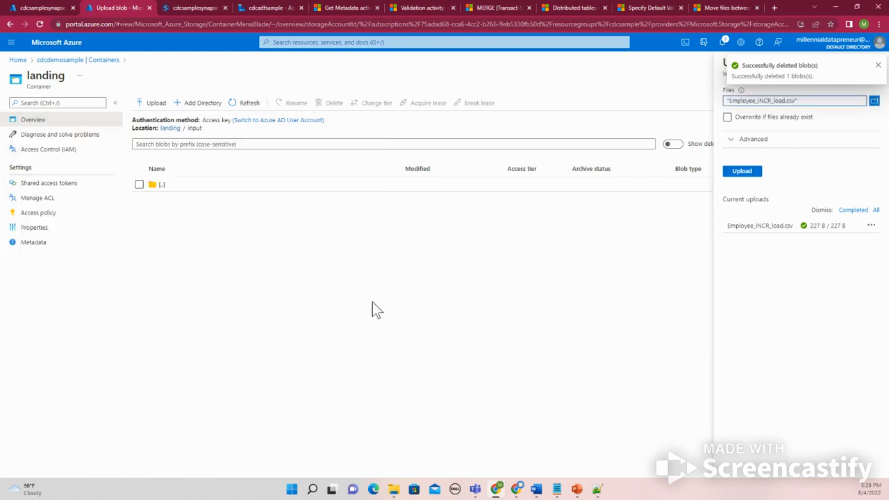
pyautogui.click(759, 174)
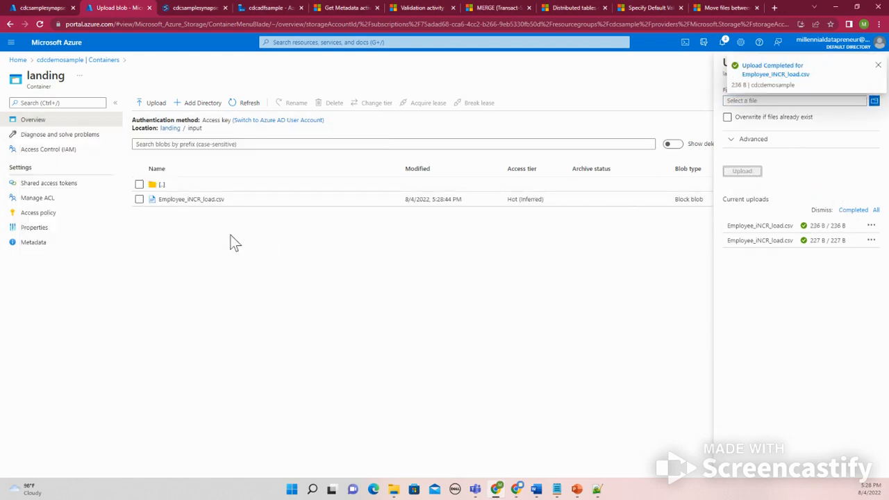
# Browse the DelimitedText1 file path to Employee_INCR_load.csv and preview the dataset's data again
pyautogui.click(243, 8)
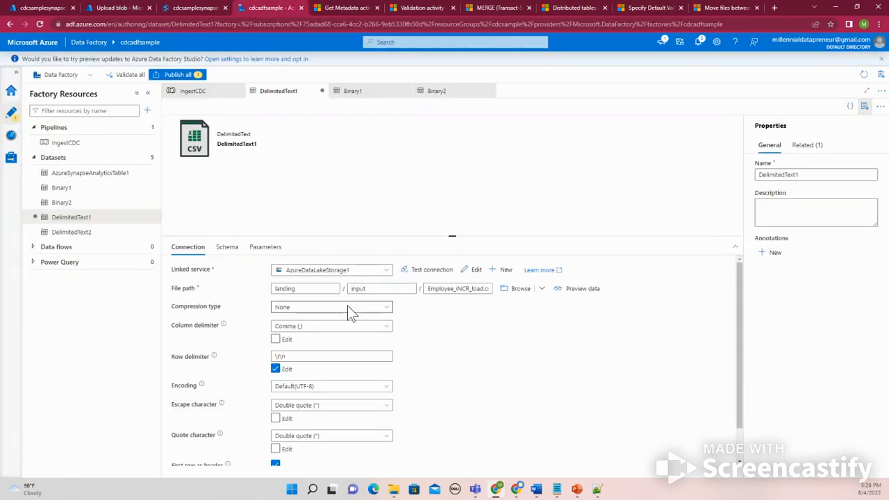
pyautogui.click(514, 291)
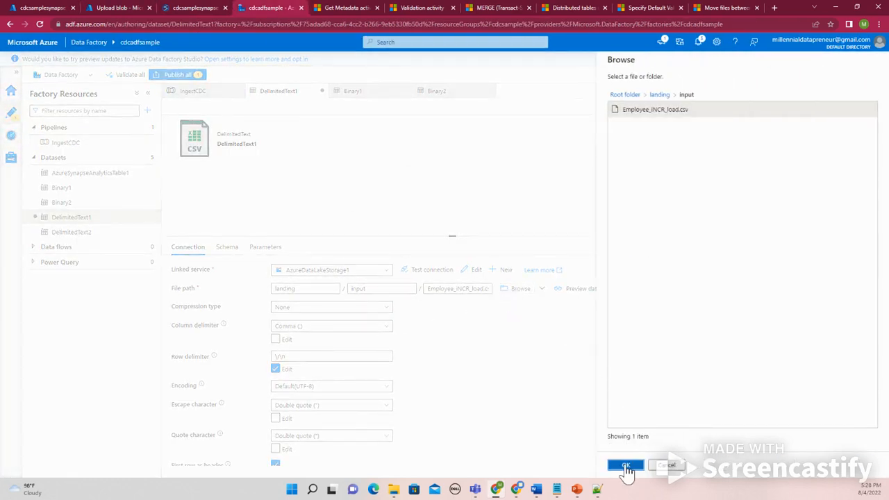
pyautogui.click(665, 465)
pyautogui.click(582, 288)
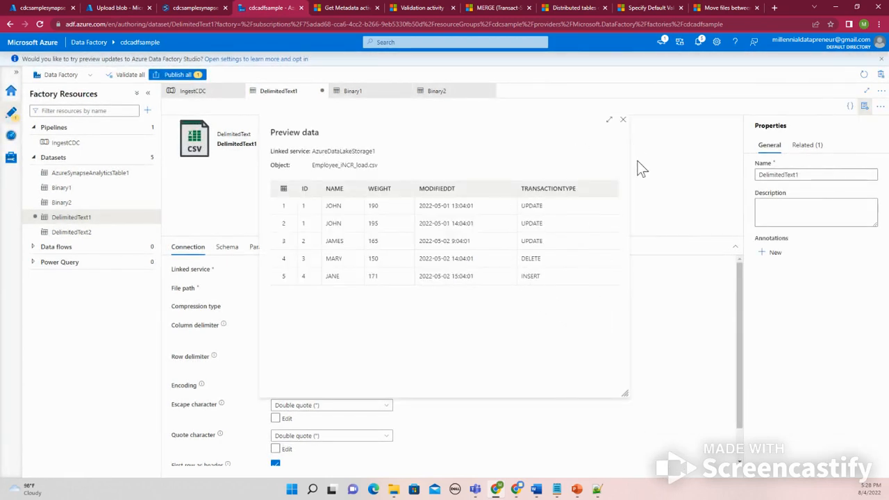
pyautogui.click(623, 125)
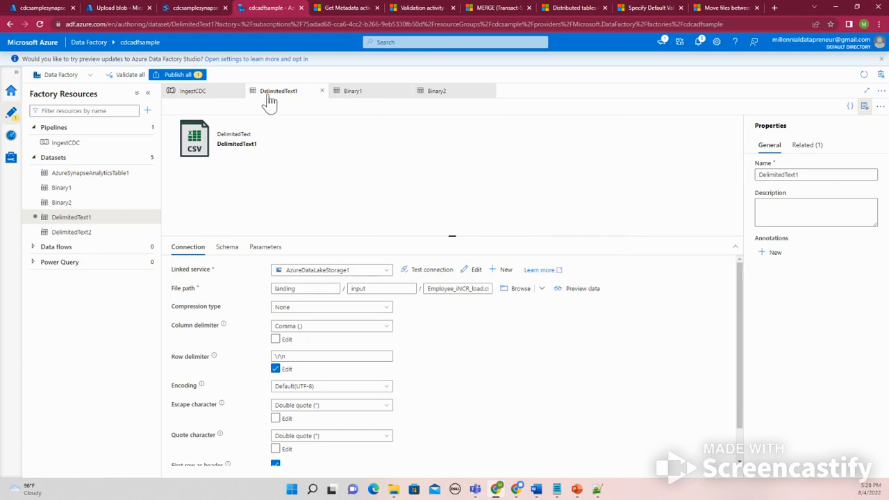
# Rename the IngestCDC pipeline's activities to Copy to stage and Merge to Target
pyautogui.click(222, 94)
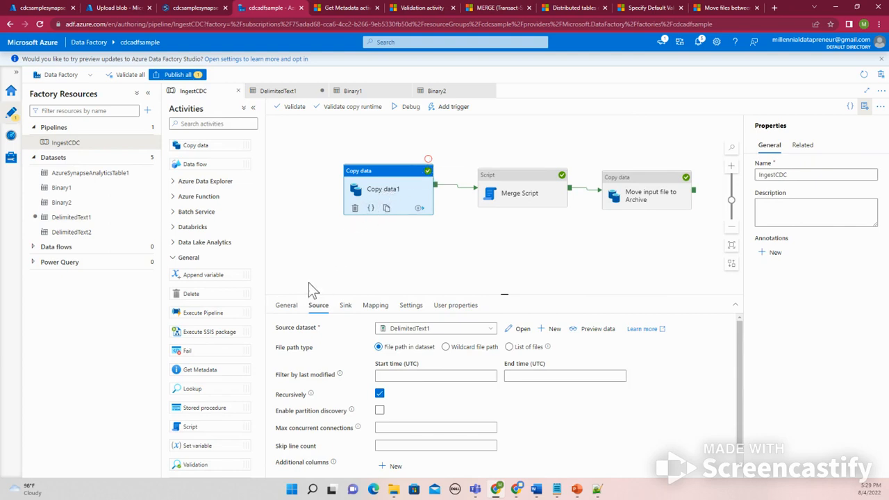
pyautogui.click(292, 306)
pyautogui.click(415, 329)
pyautogui.moveTo(415, 329); pyautogui.dragTo(394, 331)
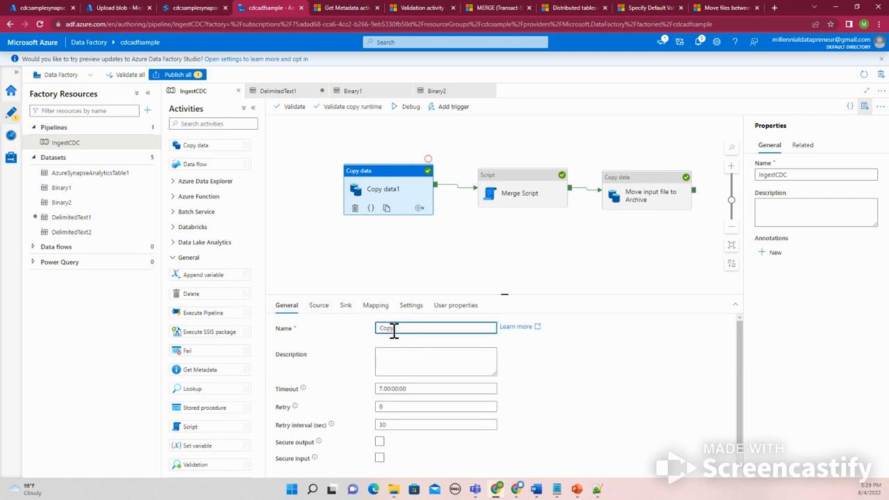
pyautogui.press('BackSpace')
pyautogui.click(531, 200)
pyautogui.moveTo(422, 329); pyautogui.dragTo(399, 331)
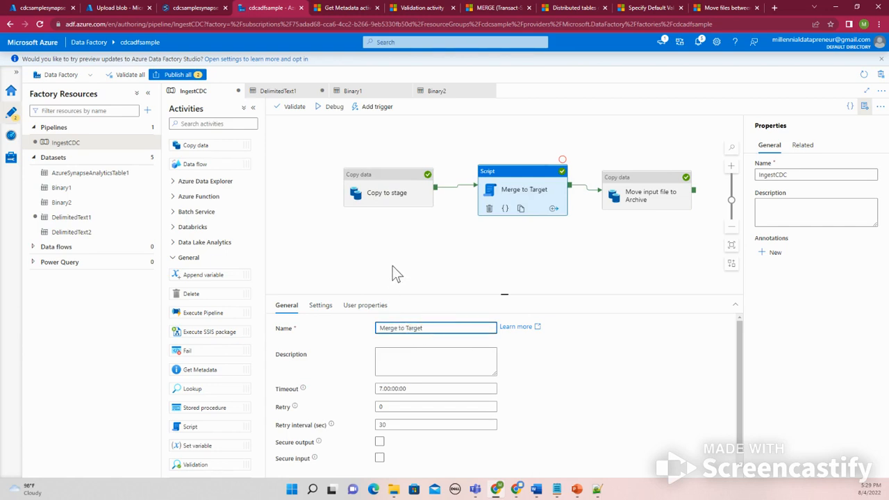
# Set a breakpoint on the Copy to stage activity and debug the pipeline up to it
pyautogui.click(392, 196)
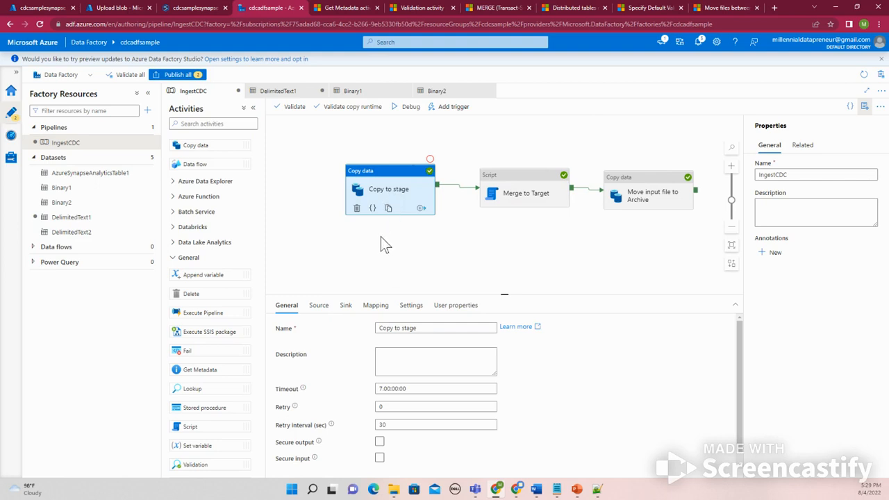
pyautogui.click(430, 161)
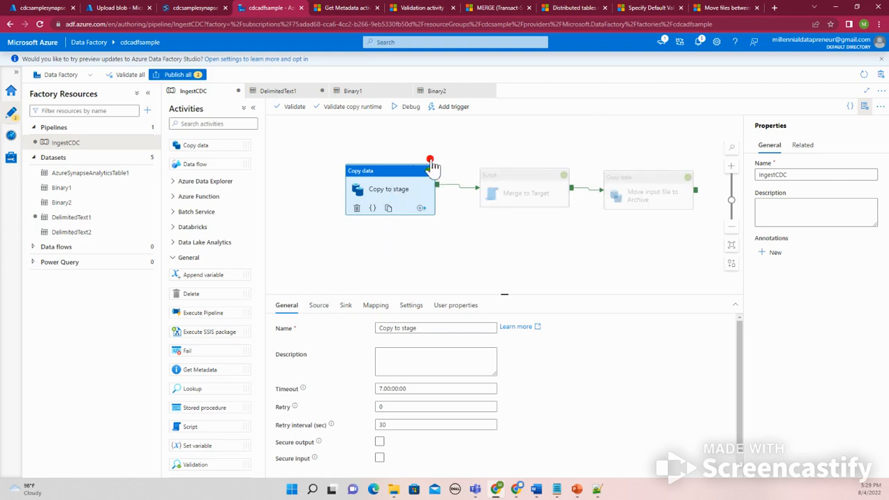
pyautogui.click(408, 109)
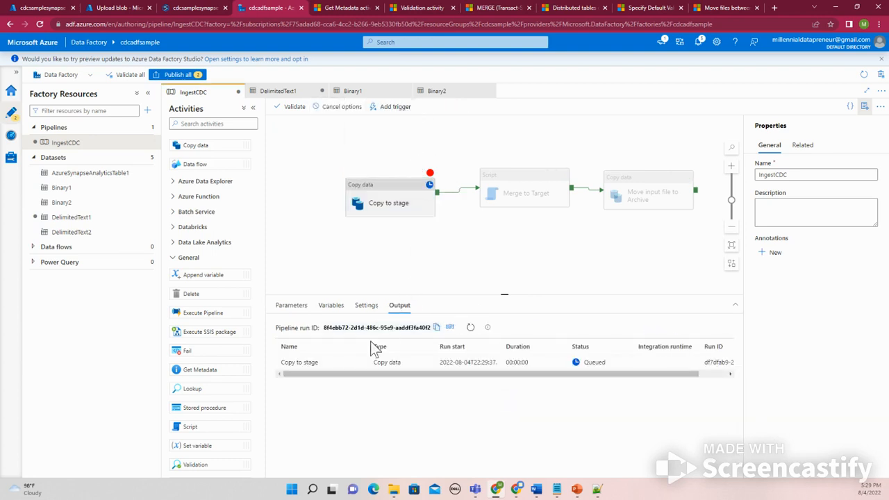
pyautogui.click(459, 328)
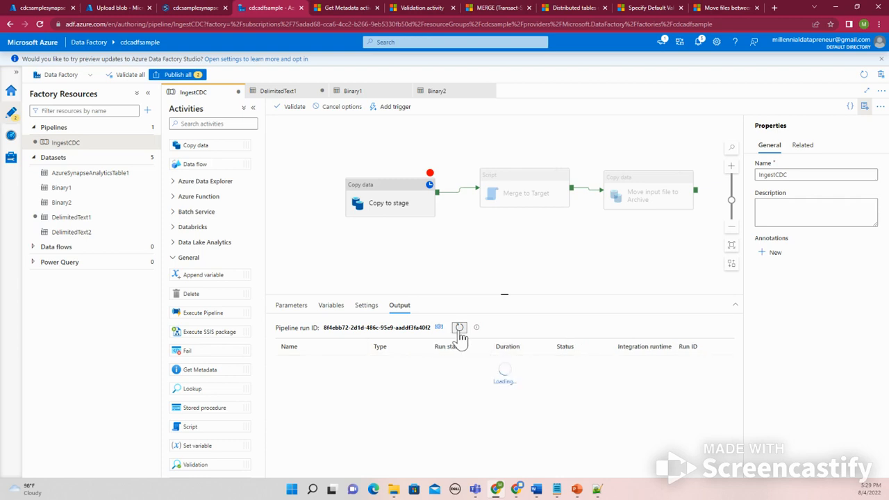
# Review the Copy to stage source and sink settings and refresh the debug run output
pyautogui.click(387, 199)
pyautogui.click(324, 309)
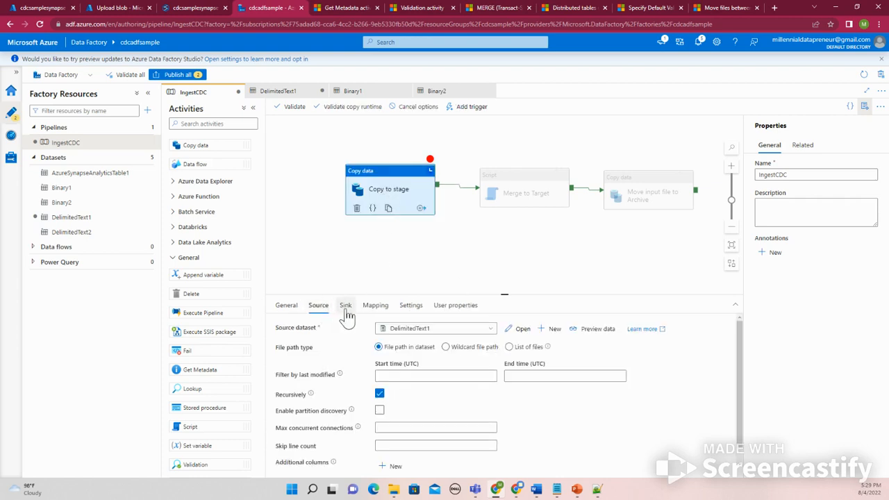
pyautogui.click(346, 310)
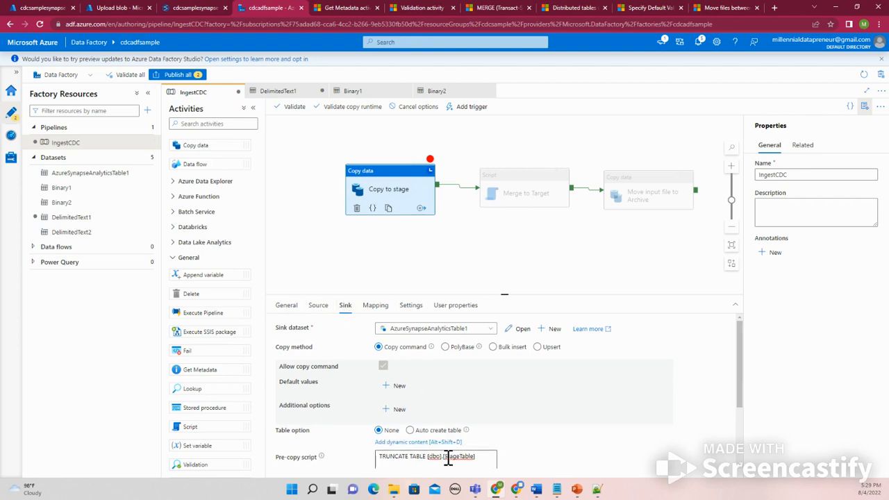
pyautogui.click(318, 306)
pyautogui.click(313, 214)
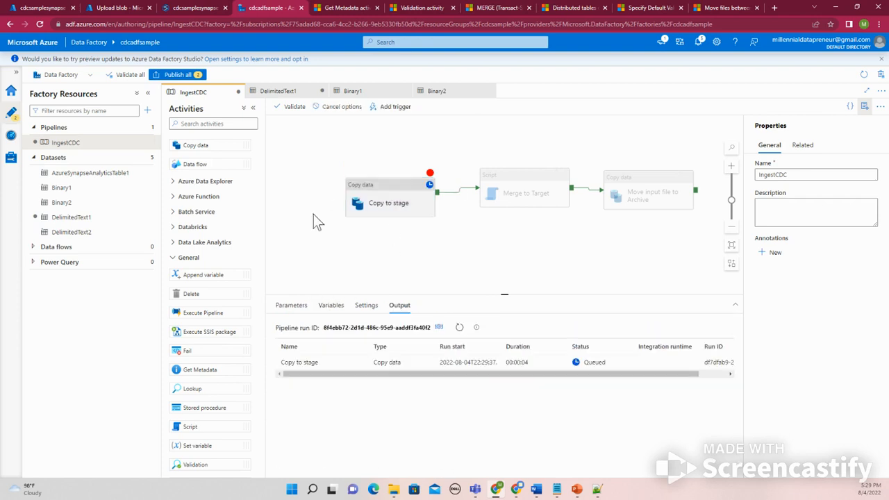
pyautogui.click(459, 328)
pyautogui.click(459, 328)
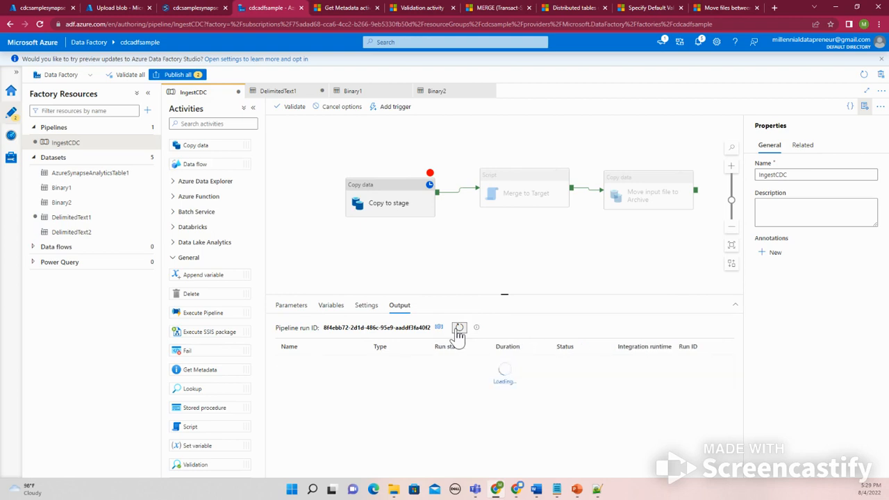
# Refresh the debug run output and inspect the Copy to stage error details for the column name it reports
pyautogui.click(458, 328)
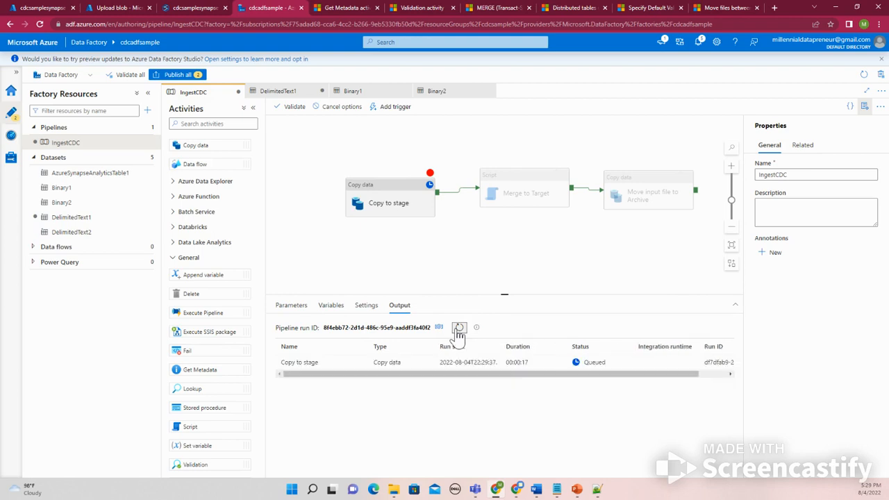
pyautogui.click(458, 328)
pyautogui.click(458, 327)
pyautogui.click(458, 328)
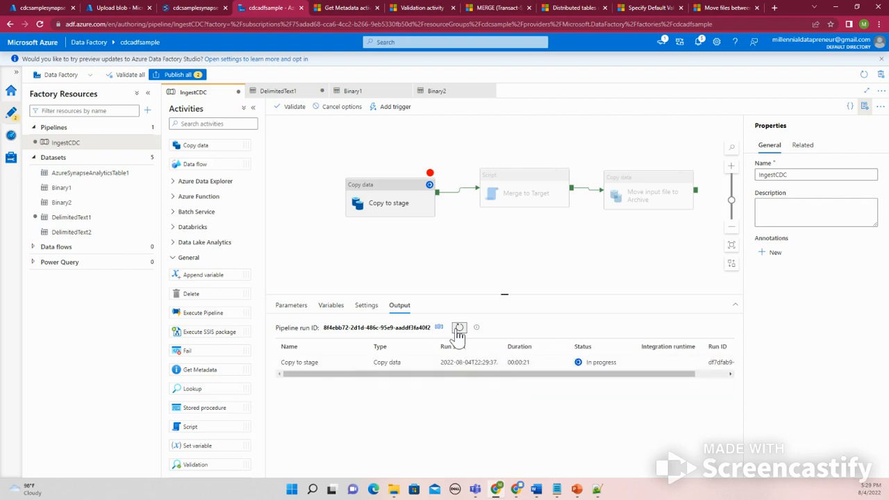
pyautogui.click(458, 329)
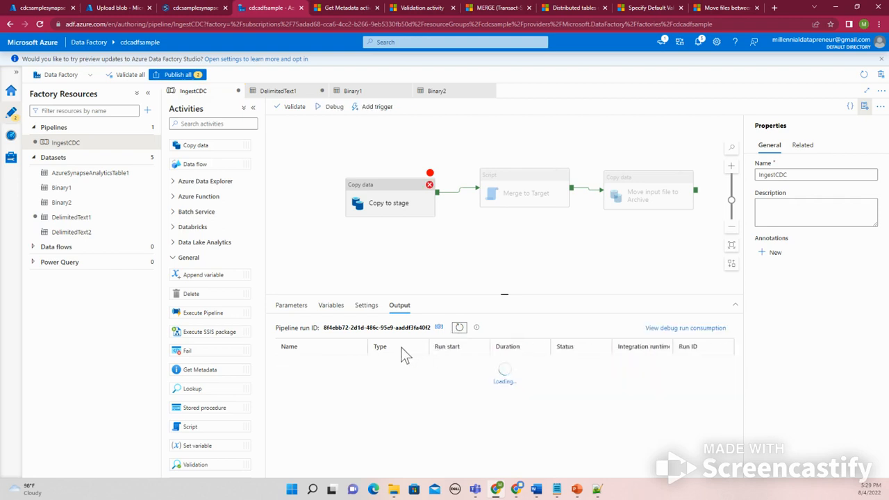
pyautogui.click(333, 364)
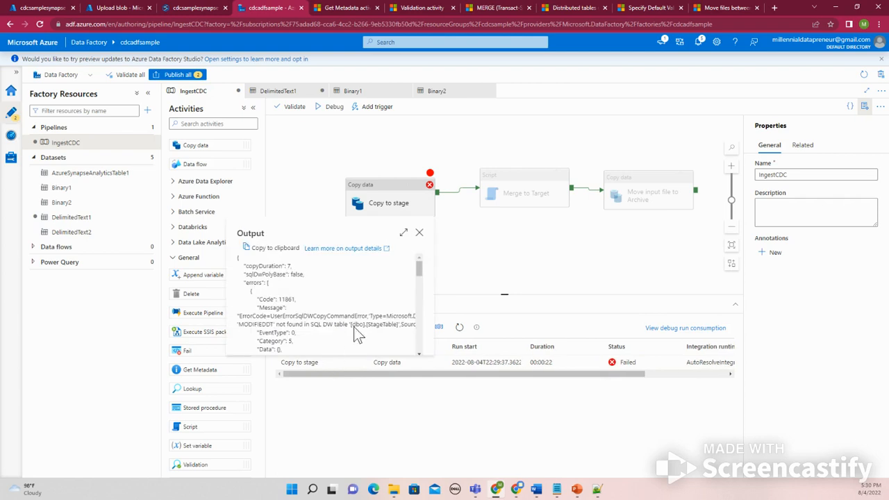
pyautogui.scroll(-2, 355, 332)
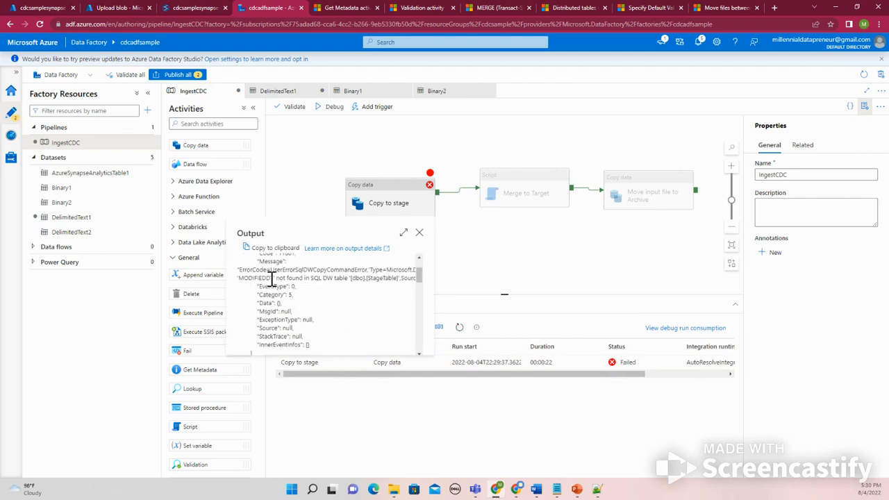
pyautogui.moveTo(272, 279)
pyautogui.mouseDown()
pyautogui.moveTo(241, 278)
pyautogui.moveTo(271, 278)
pyautogui.mouseUp()
# Compare the CSV file's column headers with the MODIFIEDDATE column in the Synapse SQL script
pyautogui.click(600, 491)
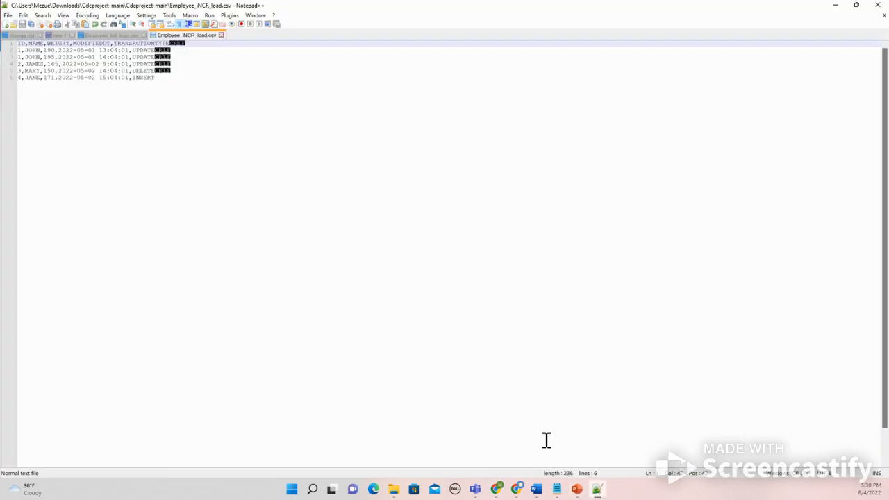
pyautogui.click(596, 493)
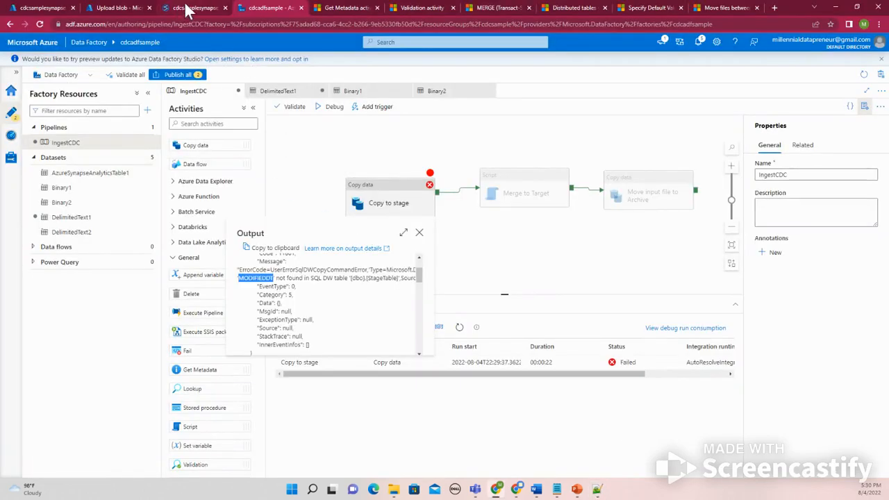
pyautogui.click(135, 7)
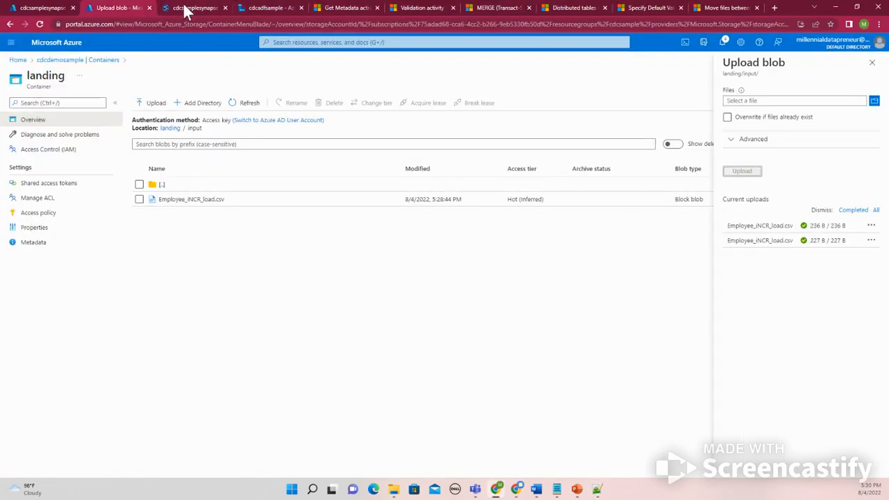
pyautogui.click(185, 8)
pyautogui.moveTo(242, 145); pyautogui.dragTo(198, 146)
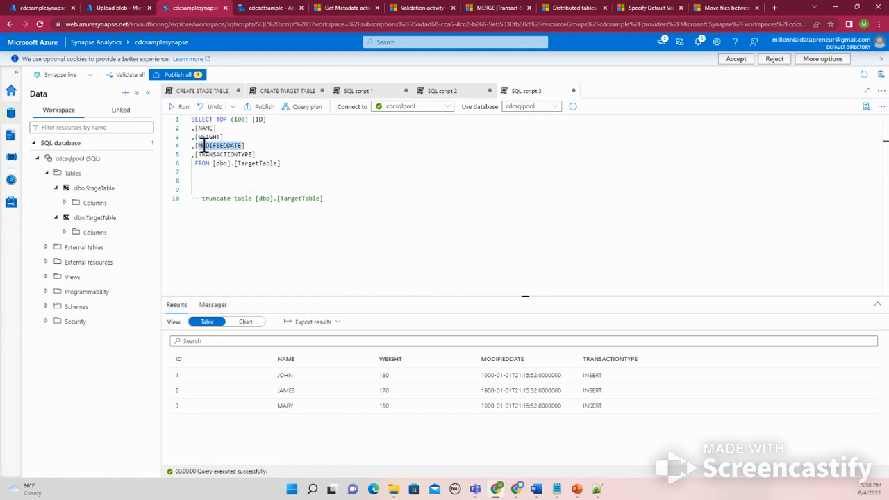
pyautogui.click(256, 145)
pyautogui.write('MODIFIEDDT')
pyautogui.moveTo(288, 145); pyautogui.dragTo(259, 146)
pyautogui.press('BackSpace')
# Close the debug error output and recheck the input CSV file's header line in Notepad++
pyautogui.doubleClick(232, 145)
pyautogui.click(597, 491)
pyautogui.click(597, 491)
pyautogui.click(269, 8)
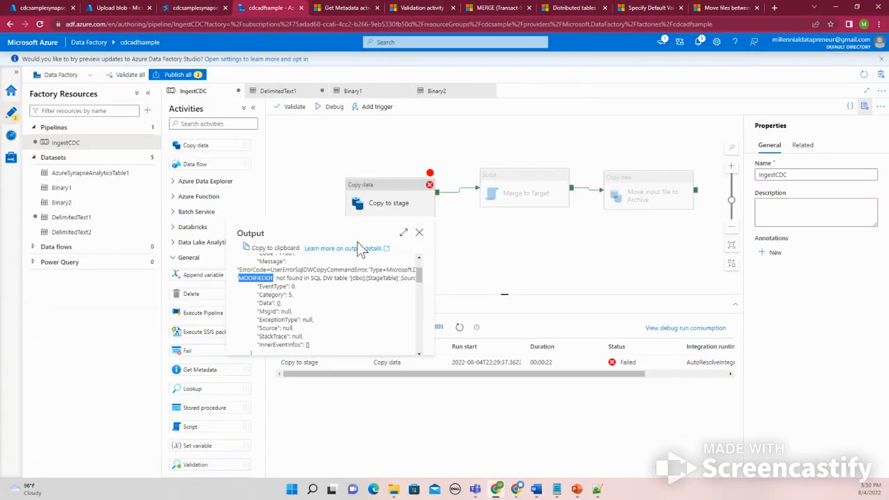
pyautogui.click(419, 232)
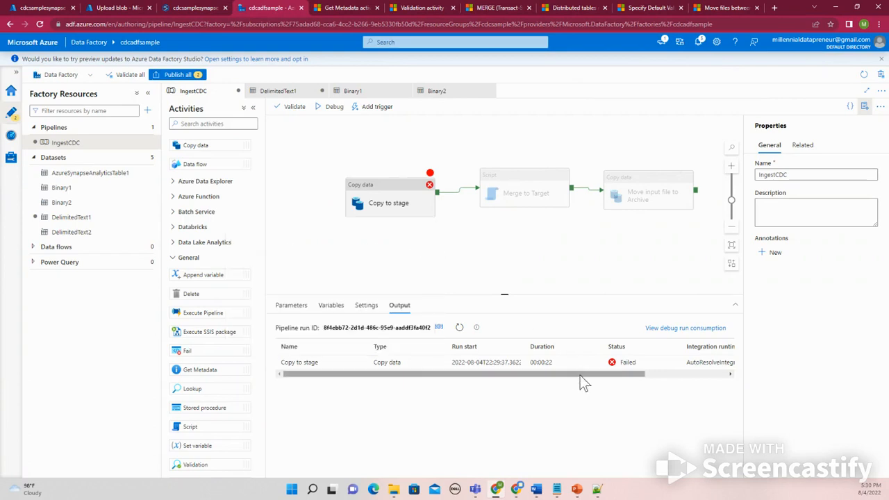
pyautogui.click(107, 8)
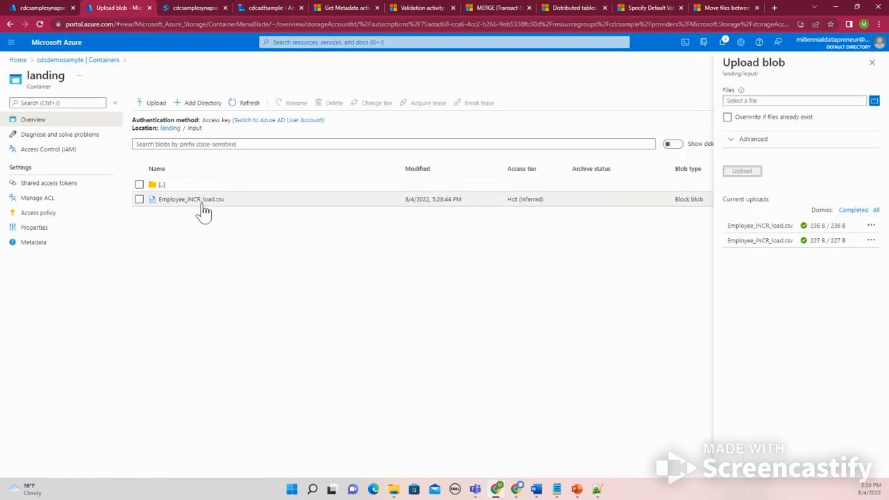
pyautogui.click(596, 489)
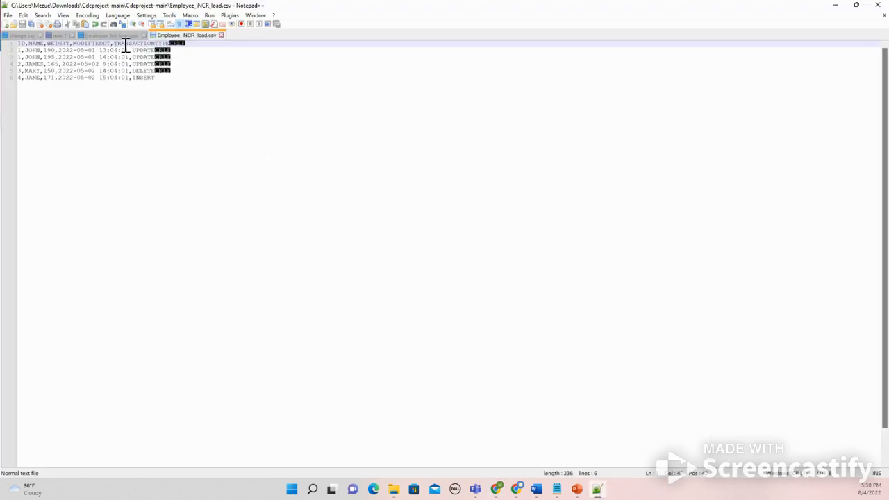